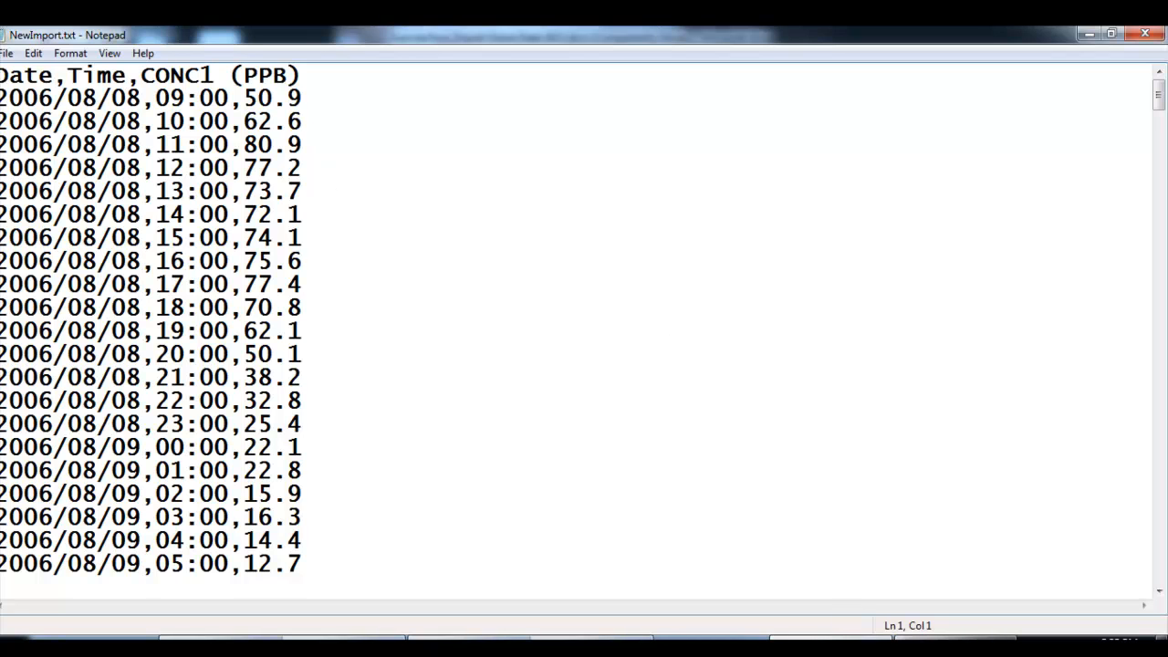
# Look through the TribalDataToolbox_v2.1 folder and the database copies in its Toolbox-Backups subfolder, and return to the main folder.
pyautogui.click(591, 646)
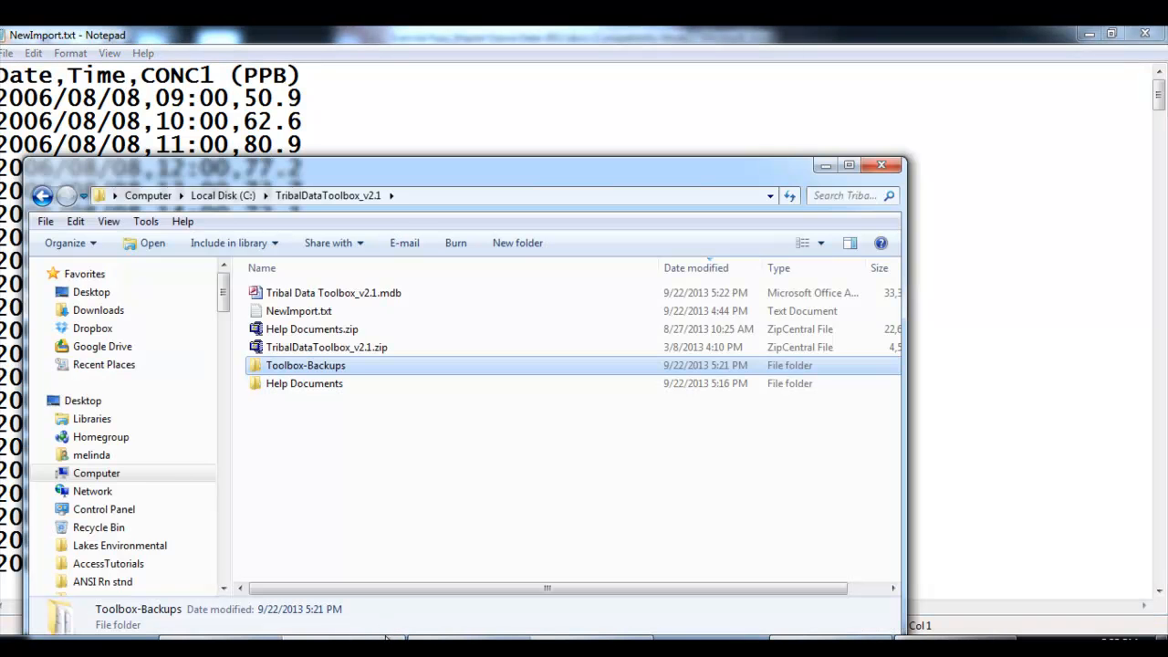
pyautogui.click(388, 294)
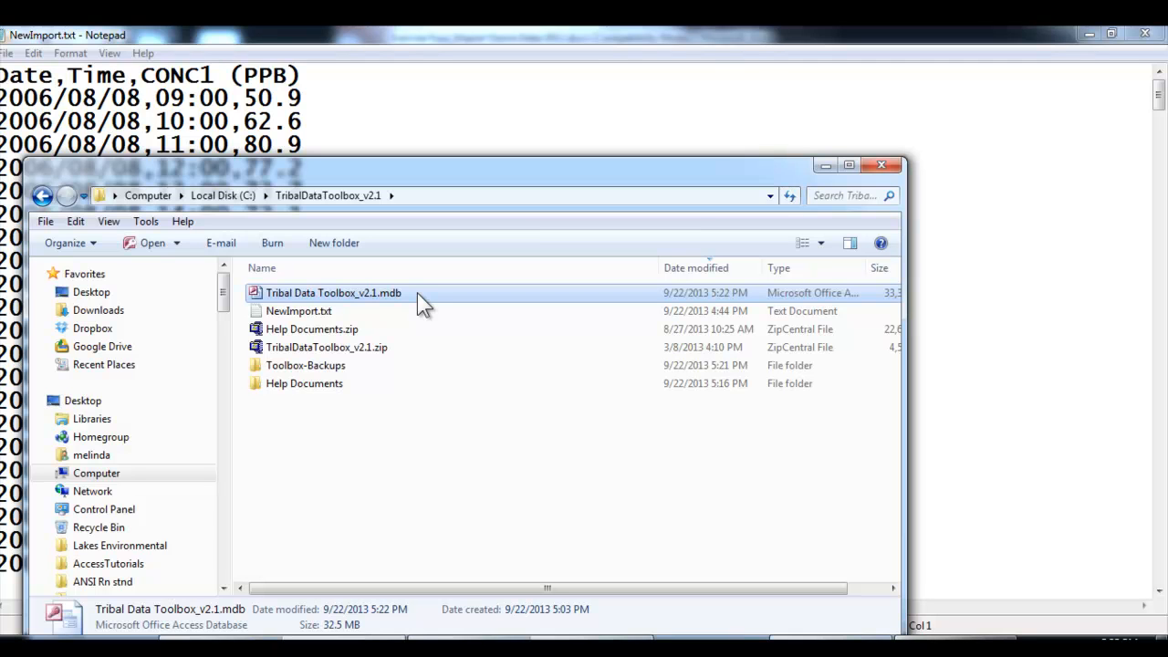
pyautogui.doubleClick(355, 369)
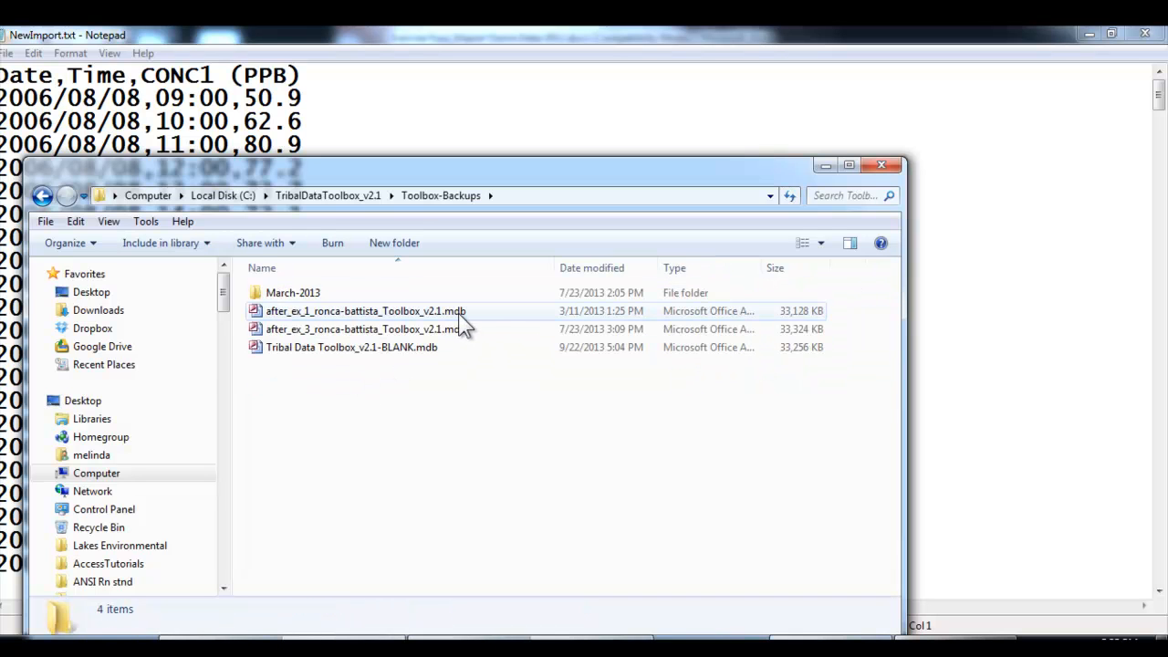
pyautogui.click(458, 313)
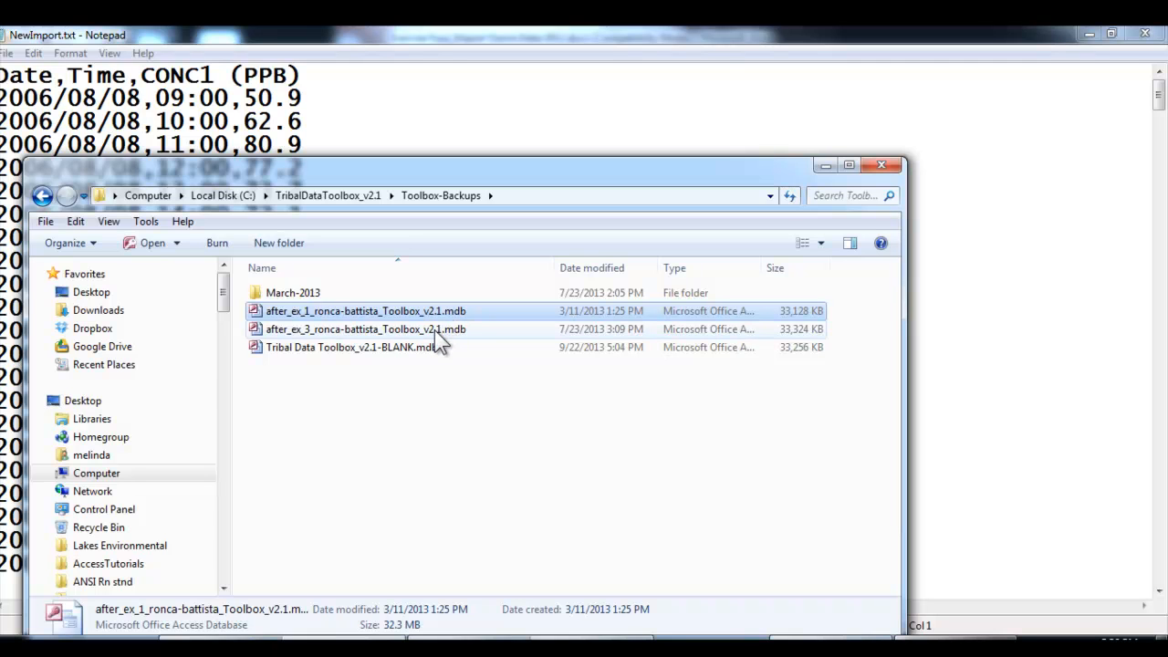
pyautogui.click(438, 329)
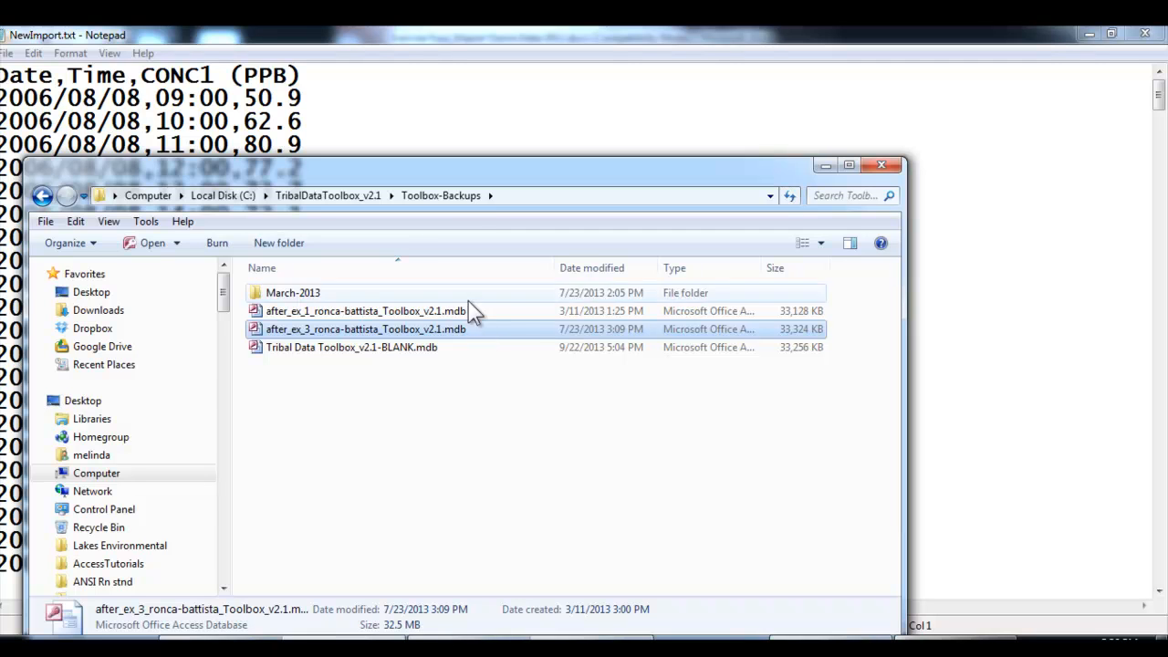
pyautogui.click(351, 198)
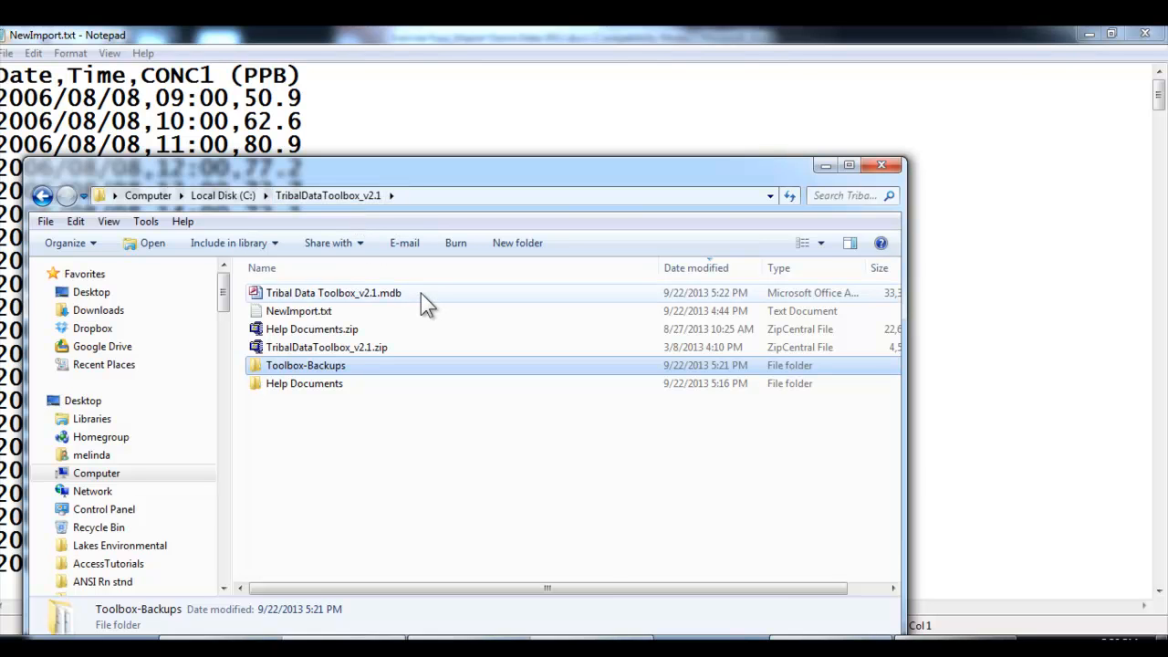
# Open Tribal Data Toolbox_v2.1.mdb in Access, entering the logon password and the database password.
pyautogui.doubleClick(420, 293)
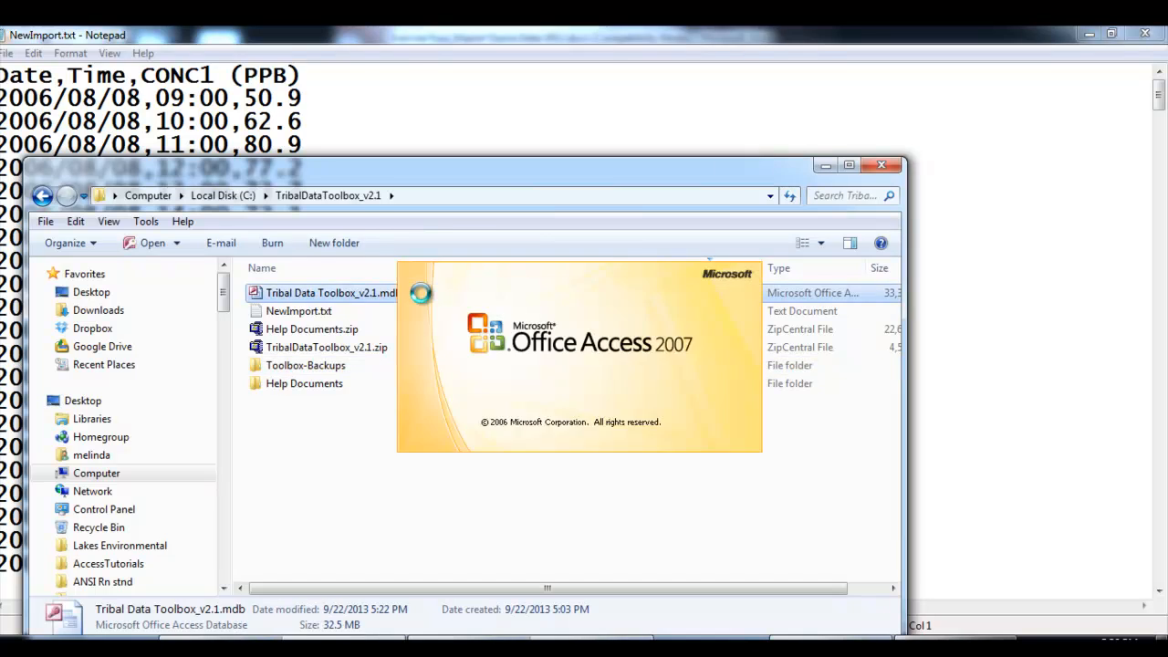
pyautogui.write('*****')
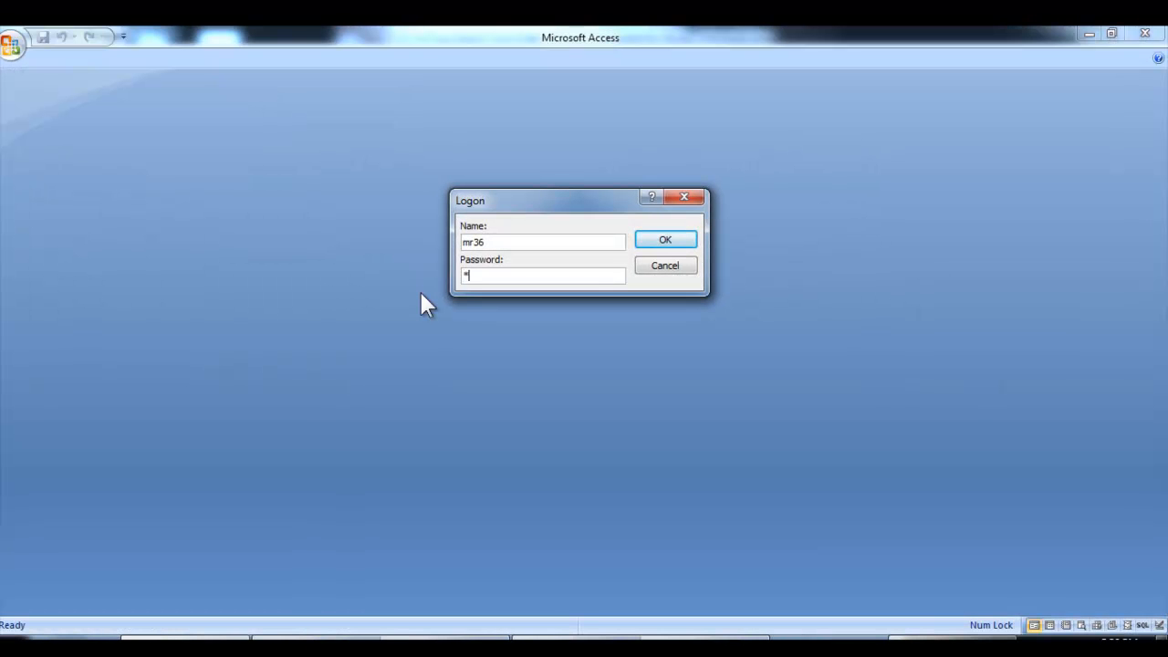
pyautogui.write('*')
pyautogui.press('Return')
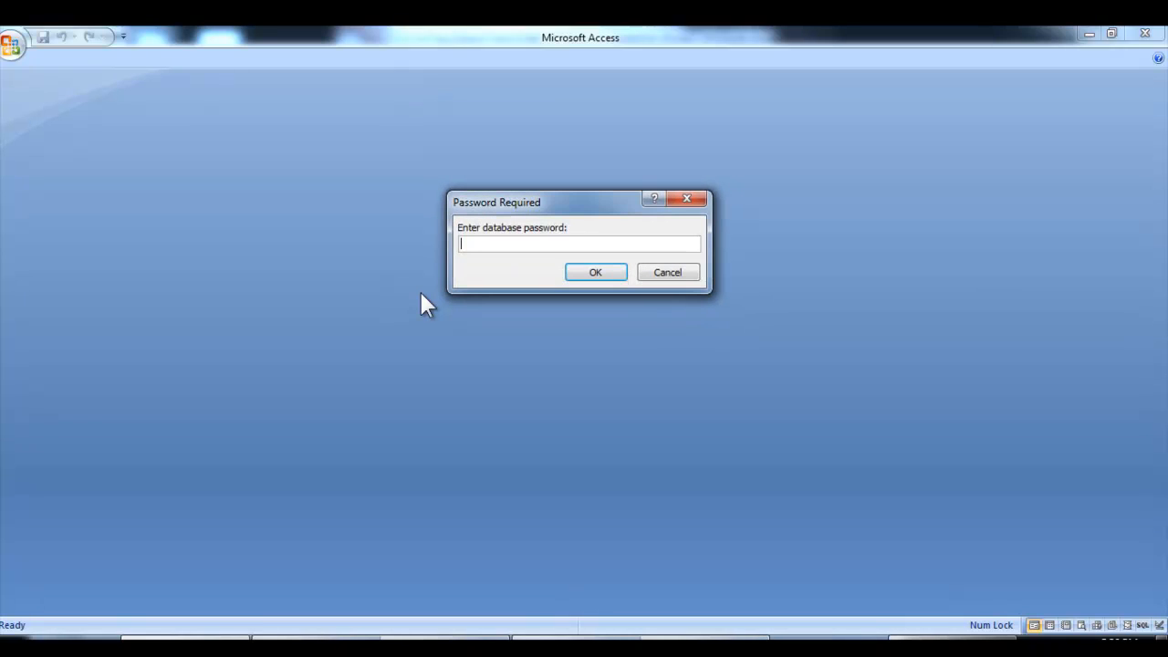
pyautogui.write('******')
pyautogui.press('Return')
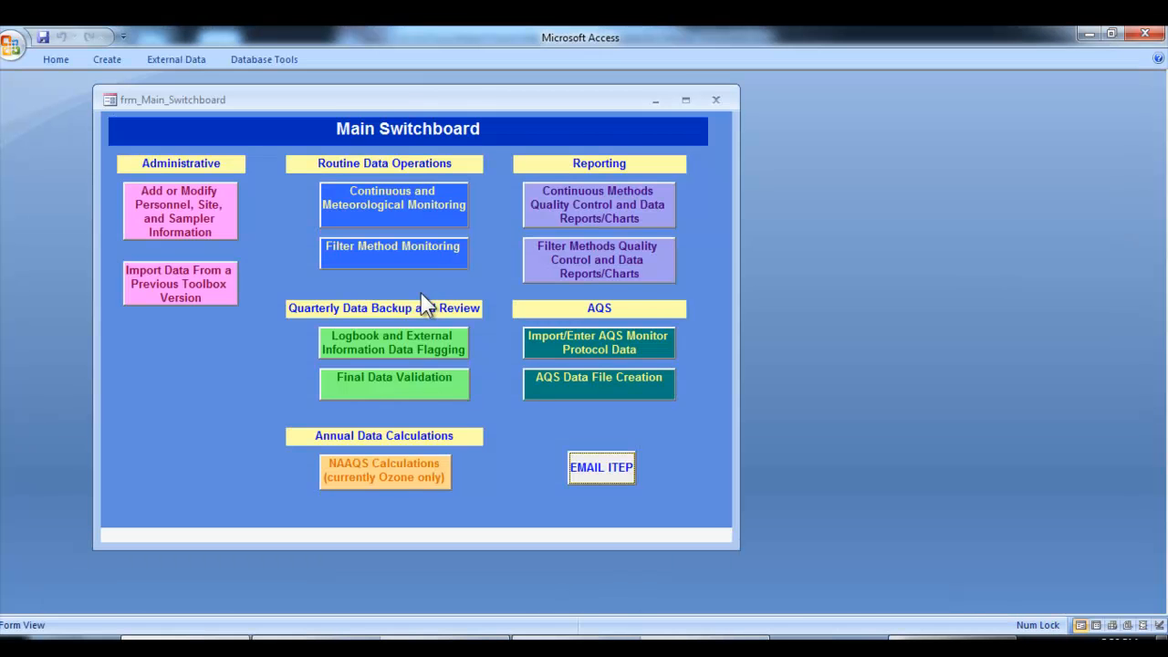
# Import the NewImport.txt raw sampler file through the continuous monitoring data operations, accepting the comma-delimited format note.
pyautogui.click(418, 225)
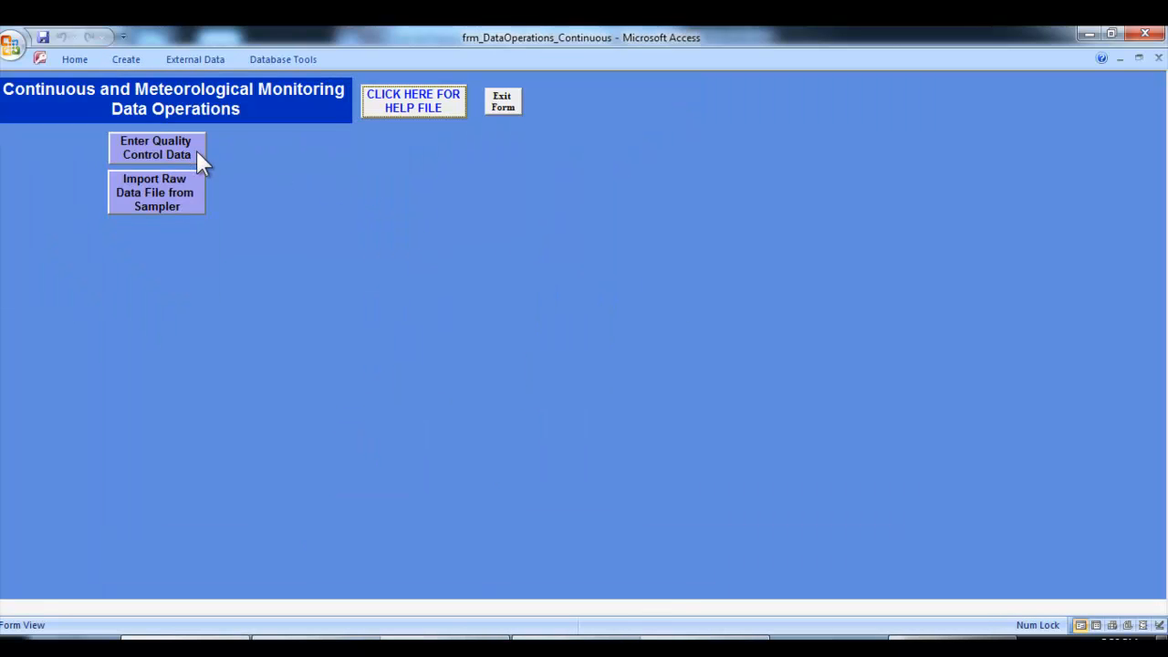
pyautogui.click(192, 205)
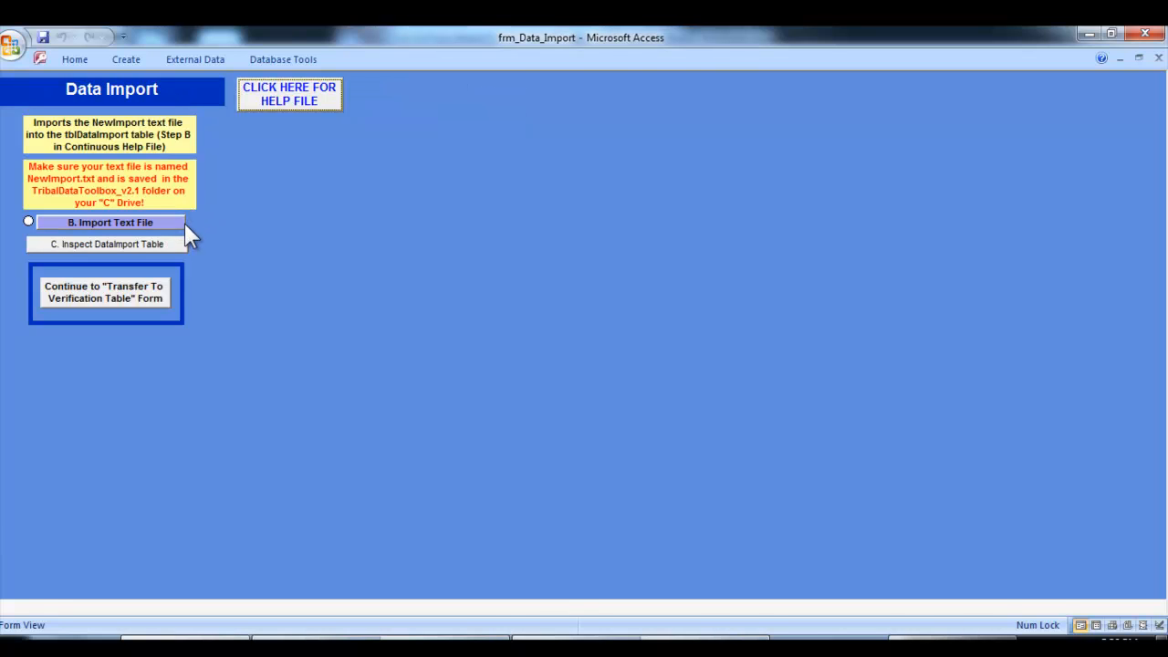
pyautogui.click(168, 222)
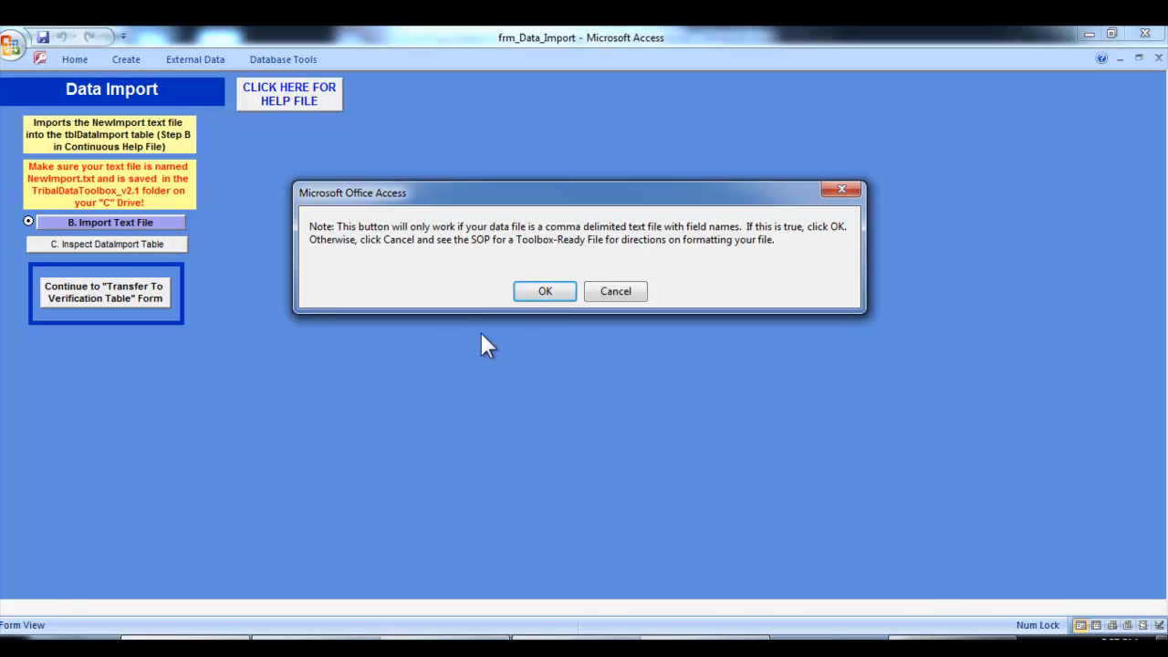
pyautogui.click(540, 292)
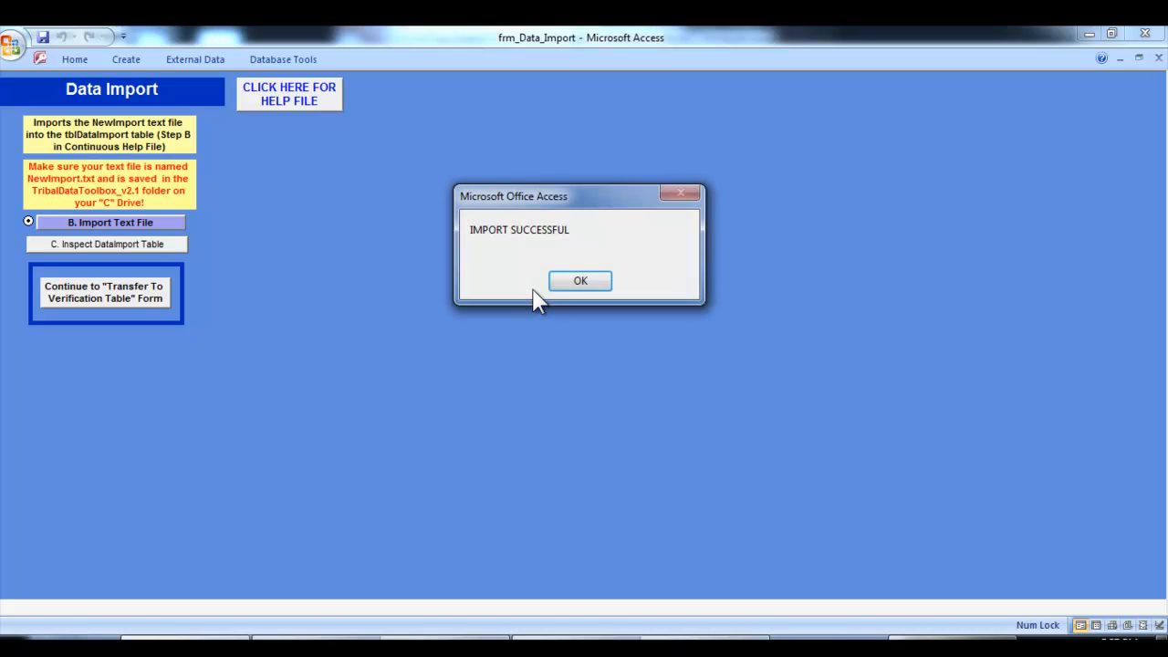
pyautogui.click(563, 282)
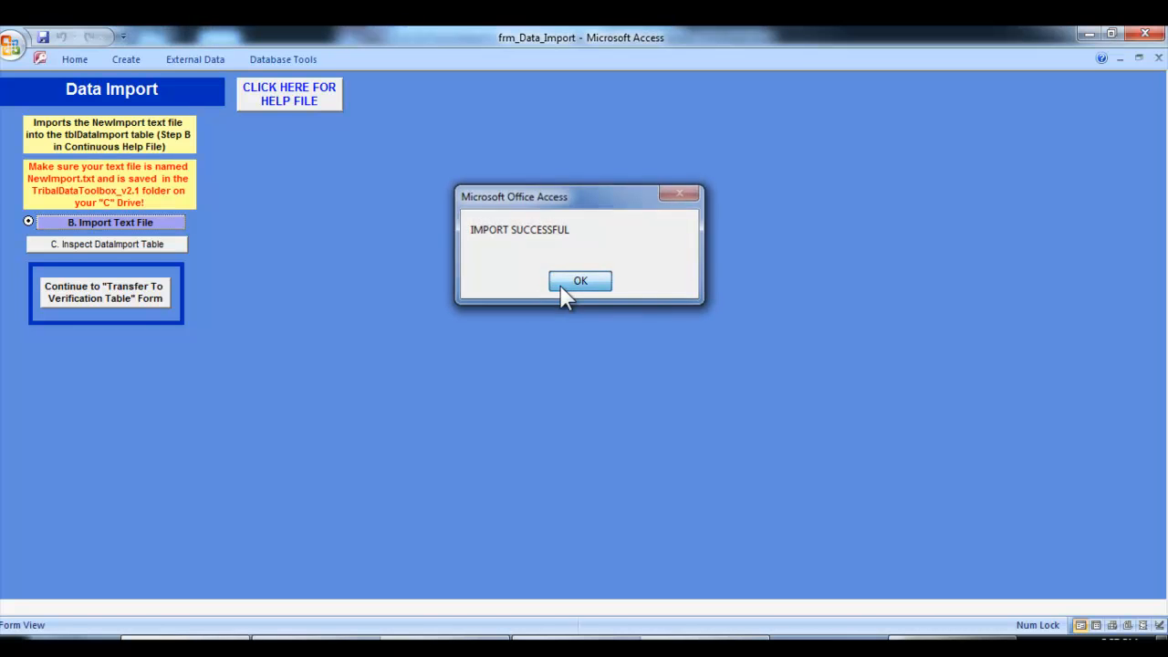
# Inspect the imported records in tblDataImport, close the table, and continue to the Transfer To Verification Table form.
pyautogui.click(167, 248)
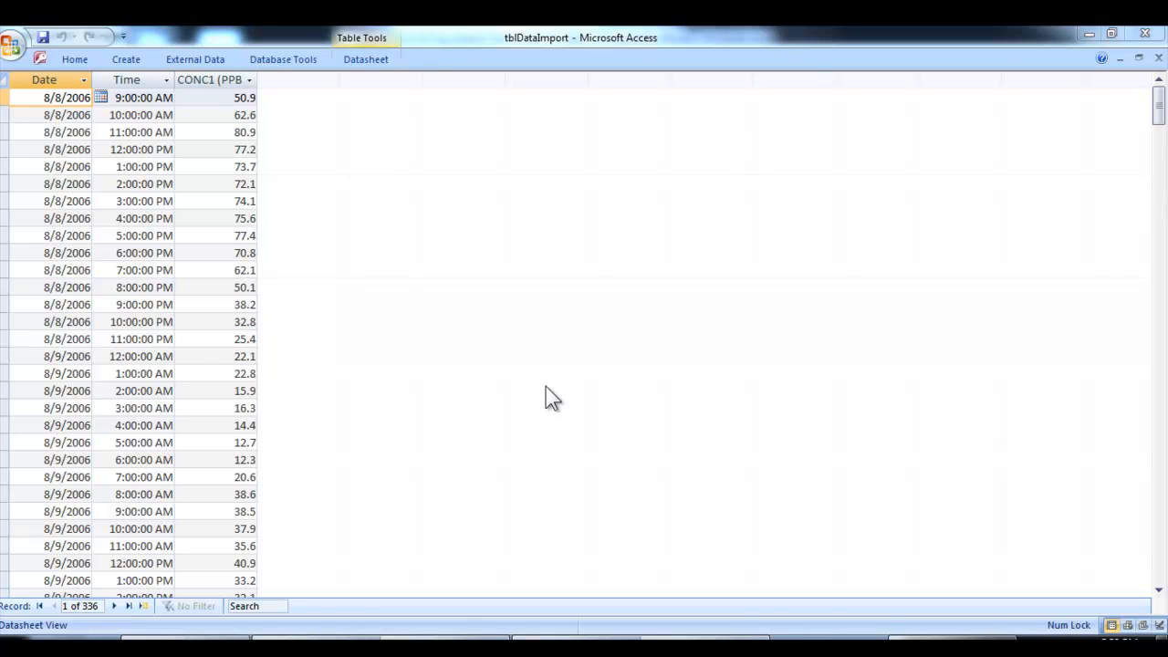
pyautogui.click(1159, 60)
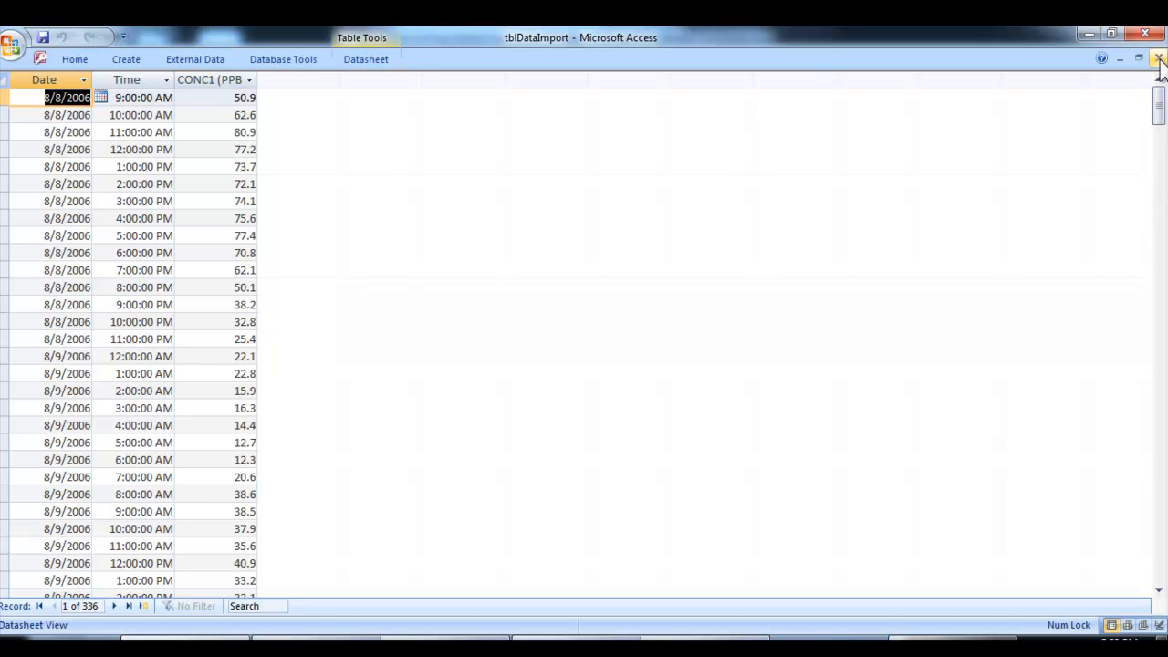
pyautogui.click(1158, 58)
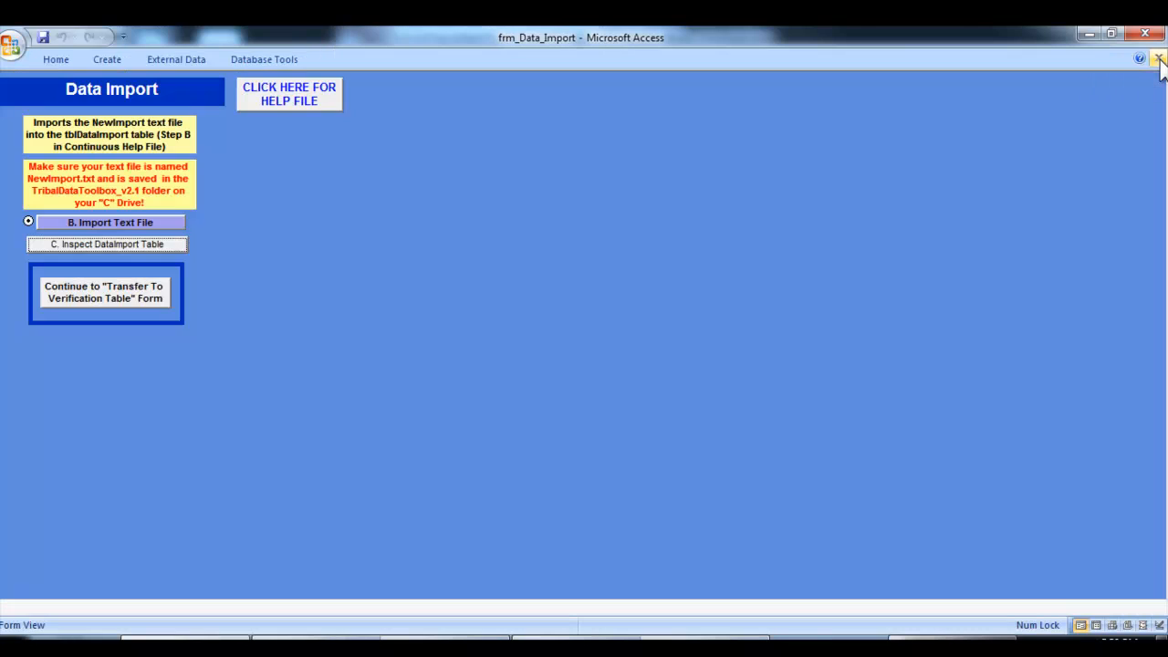
pyautogui.click(120, 305)
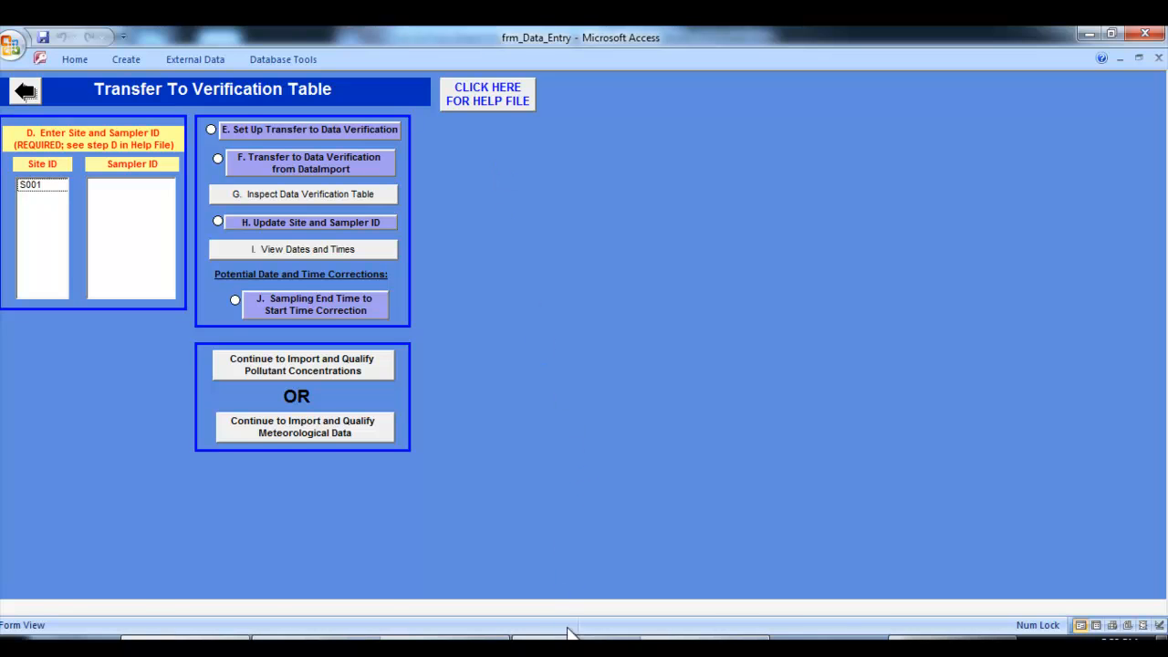
# Switch to the Continuous Based Data Operations document in Word and read sections B through D on importing, inspecting, and entering site and sampler IDs.
pyautogui.click(739, 565)
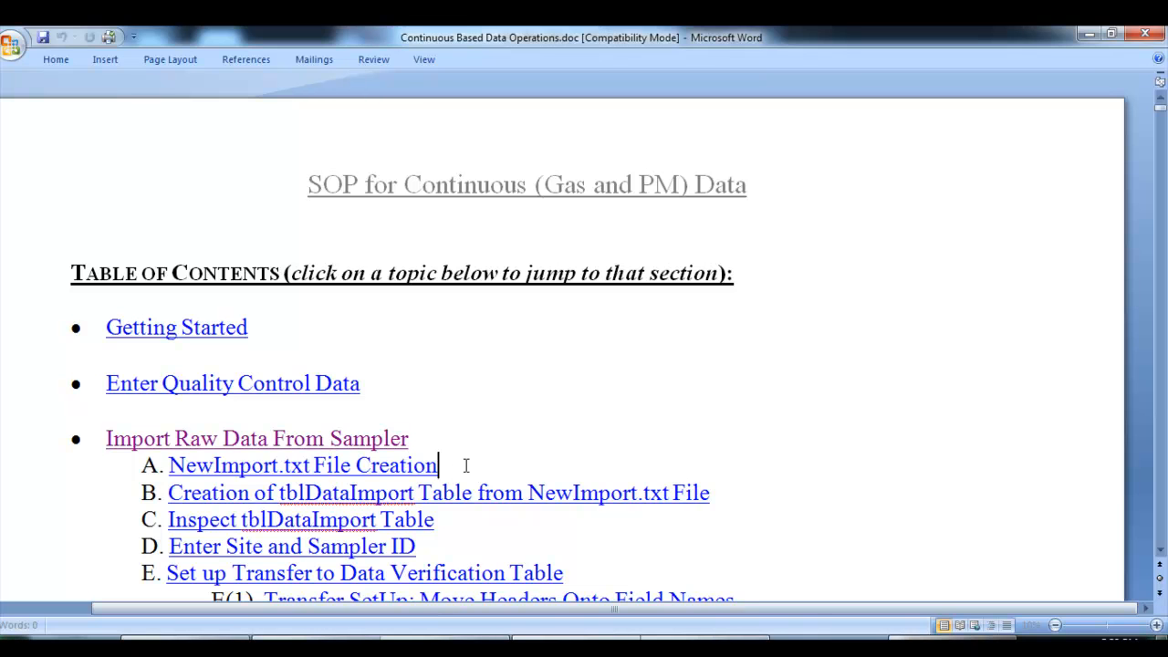
pyautogui.scroll(-1, 468, 465)
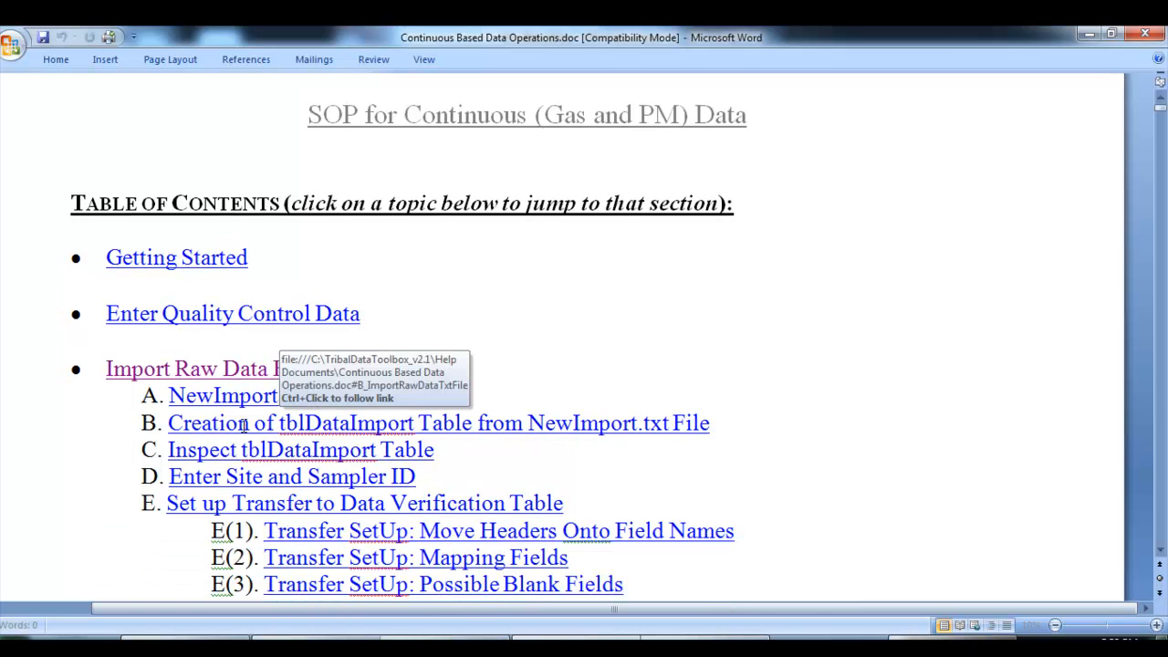
pyautogui.keyDown('ctrl'); pyautogui.click(523, 428); pyautogui.keyUp('ctrl')
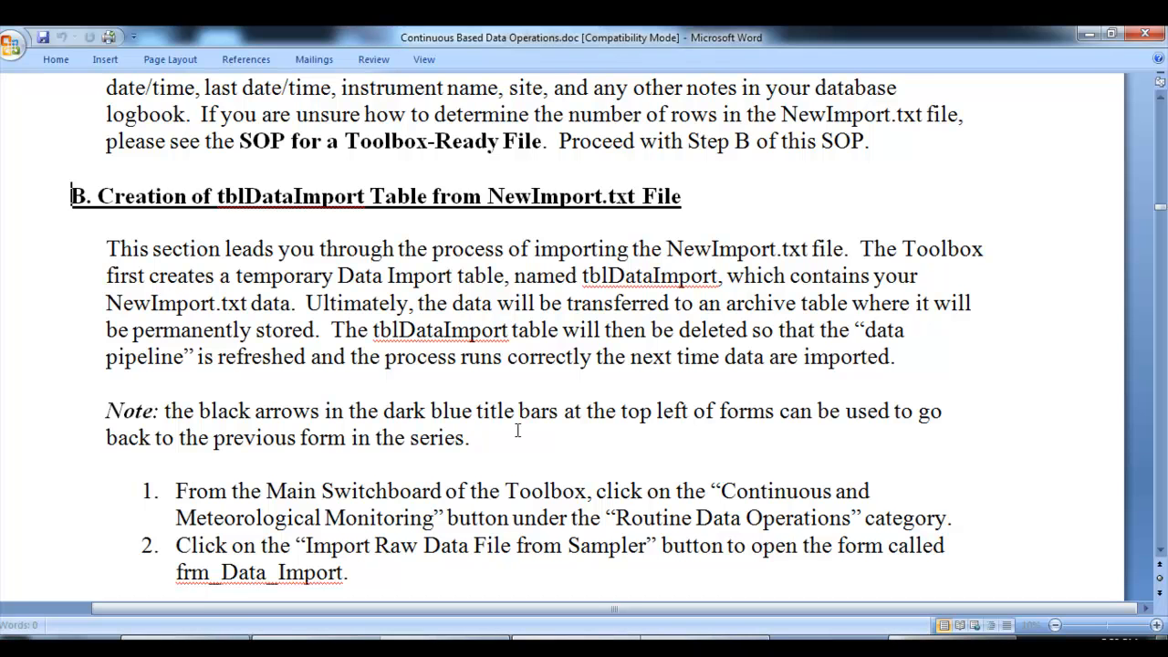
pyautogui.scroll(-5, 518, 429)
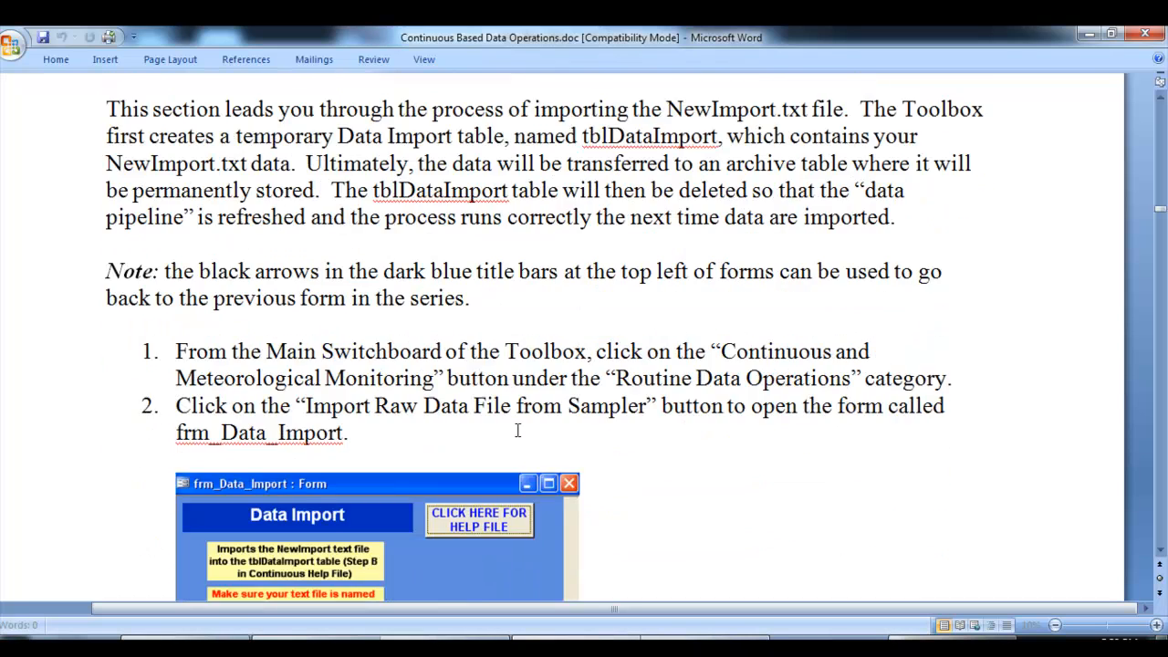
pyautogui.scroll(-9, 682, 466)
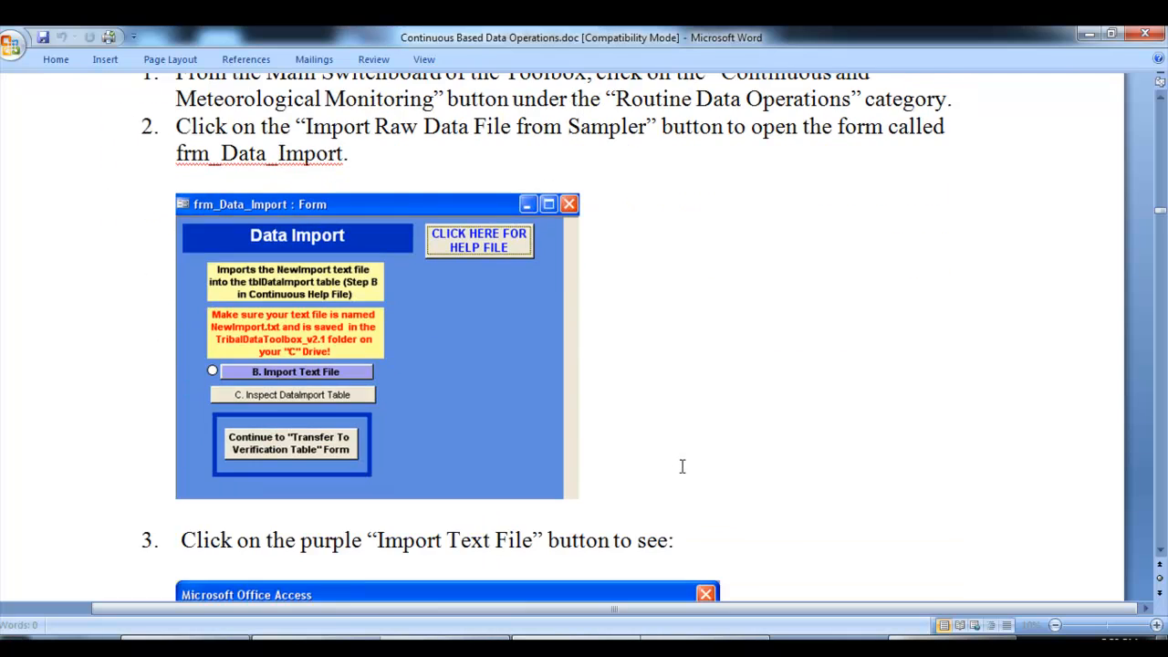
pyautogui.scroll(-8, 681, 466)
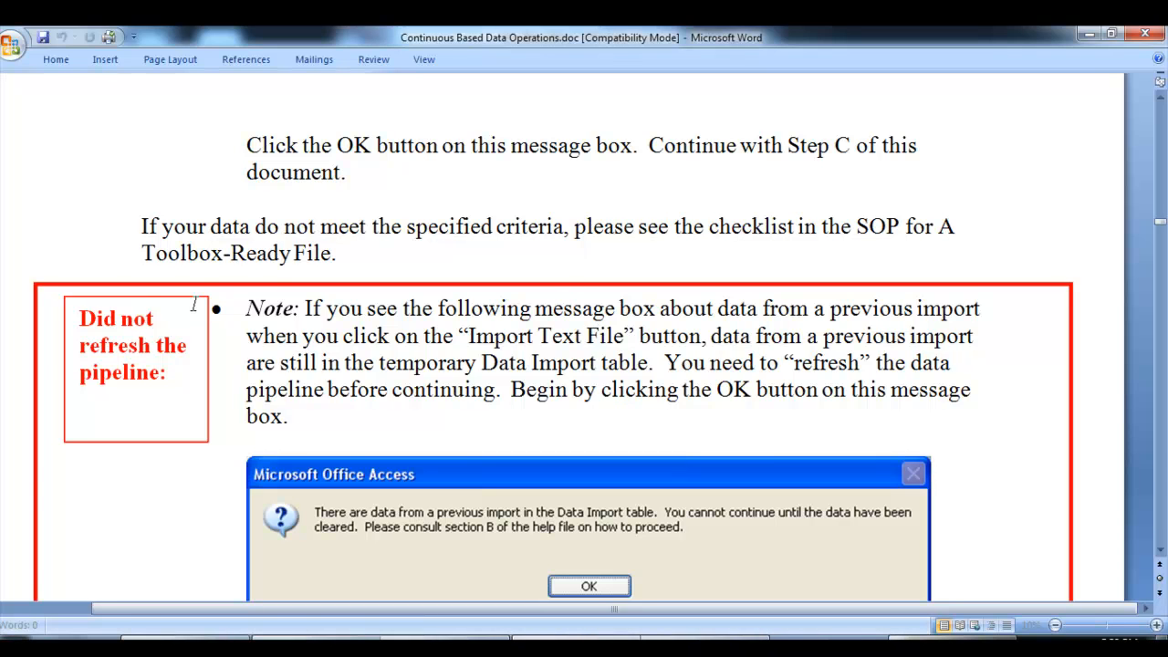
pyautogui.scroll(-5, 414, 344)
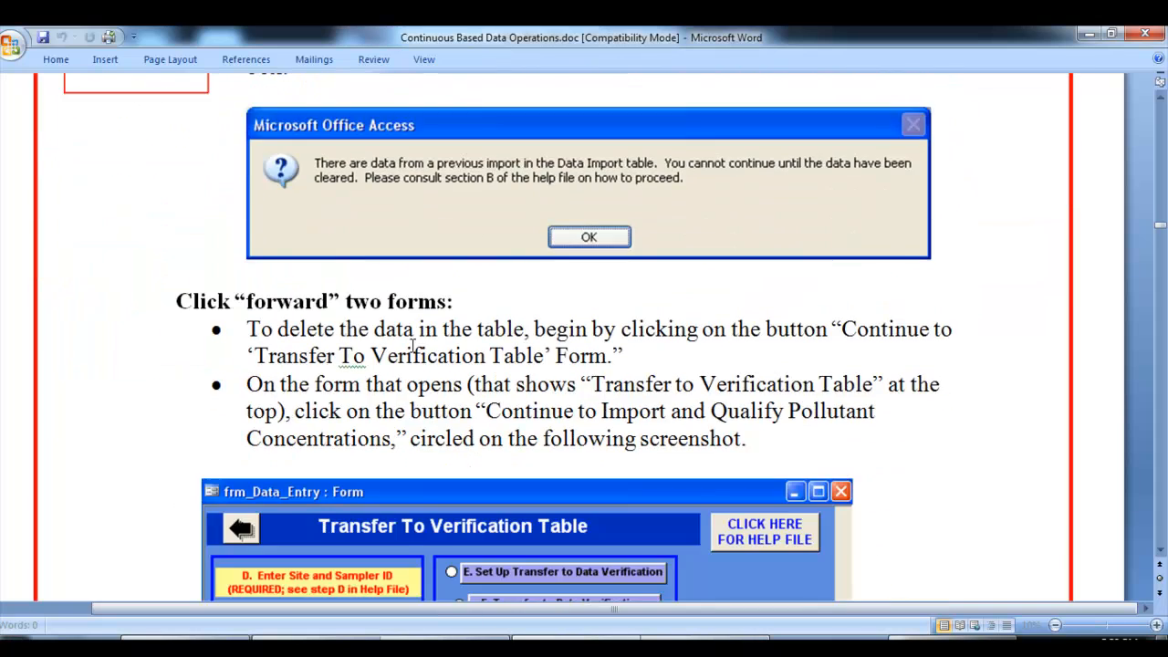
pyautogui.scroll(-14, 414, 345)
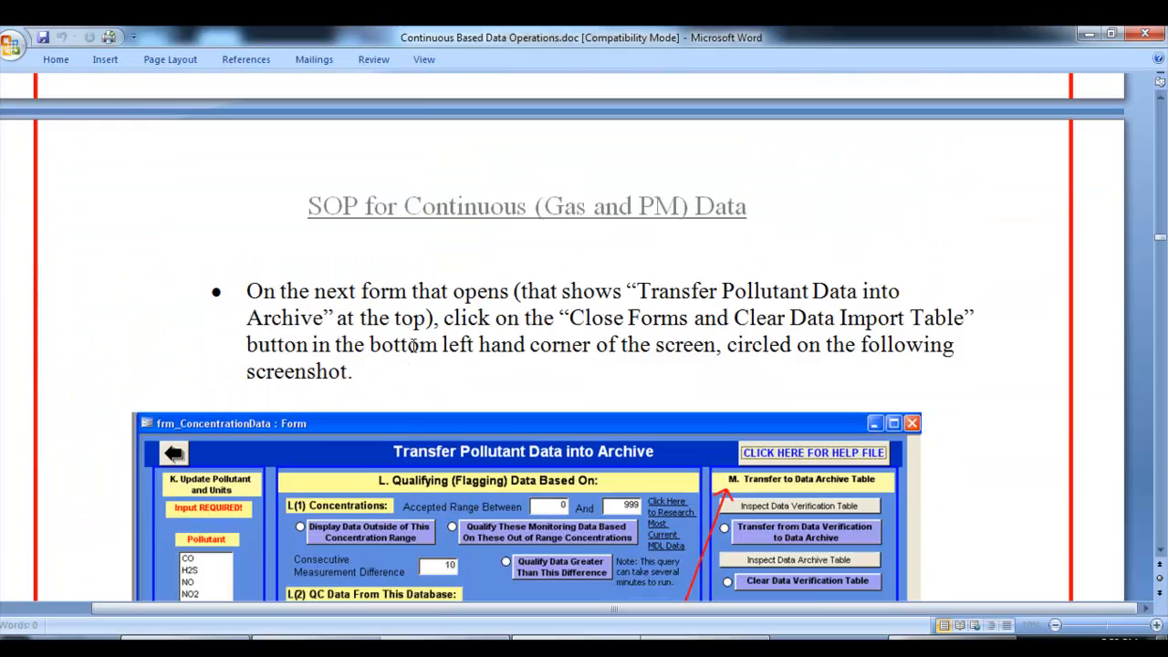
pyautogui.scroll(-5, 413, 345)
pyautogui.scroll(-3, 414, 345)
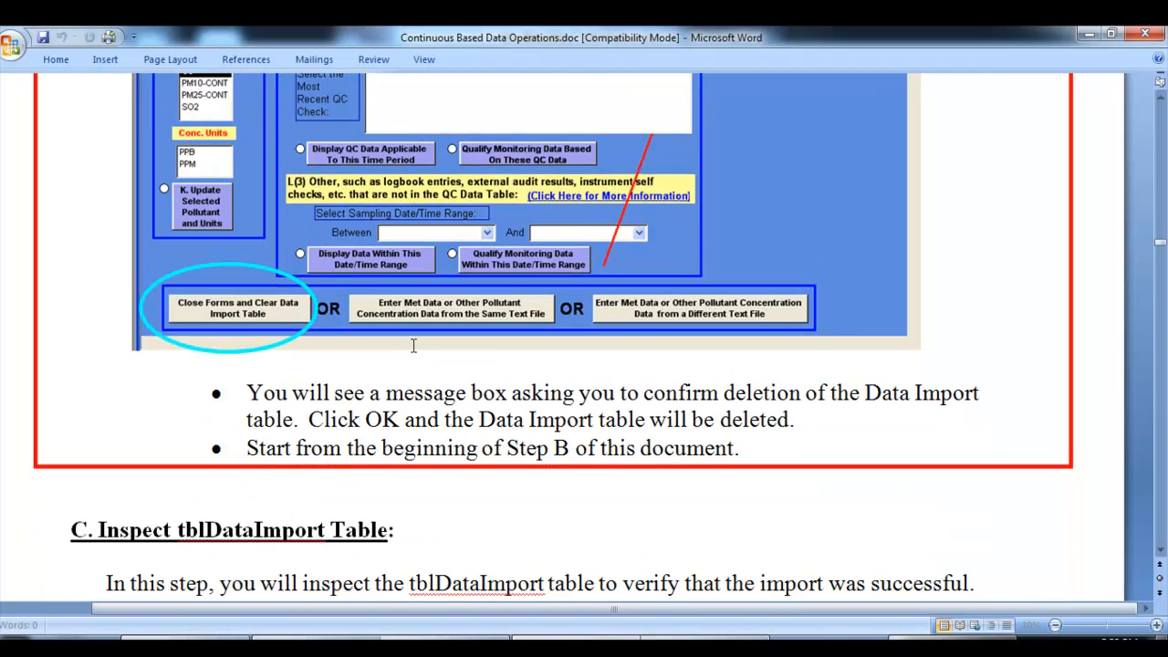
pyautogui.scroll(-4, 413, 345)
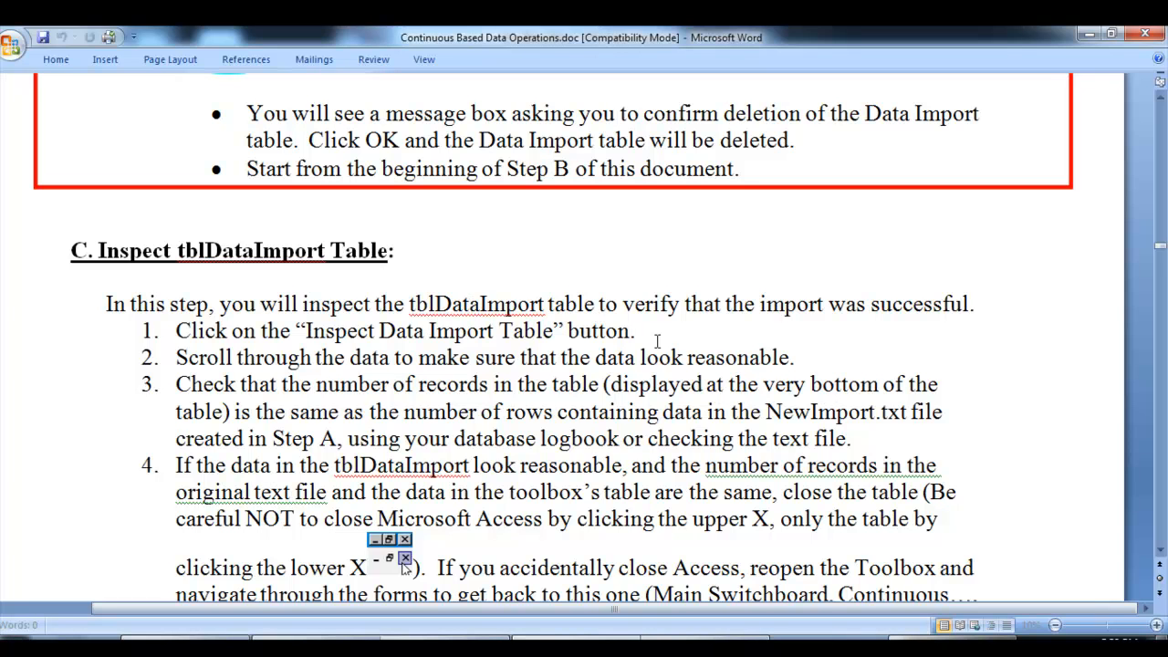
pyautogui.scroll(-1, 655, 354)
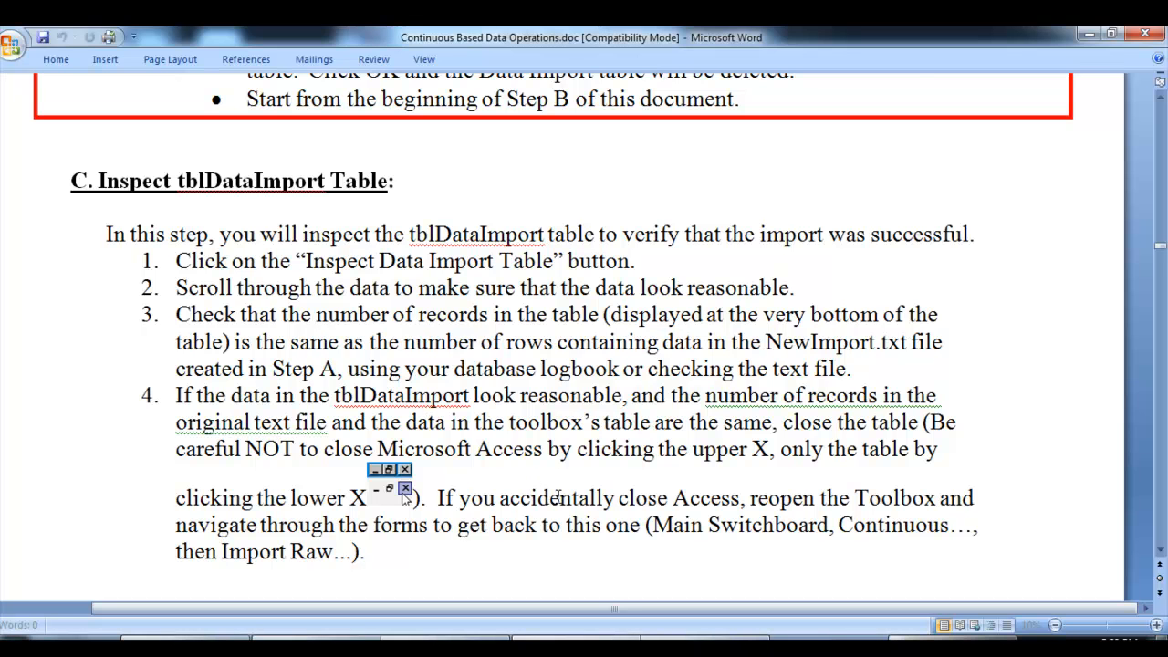
pyautogui.scroll(-8, 572, 497)
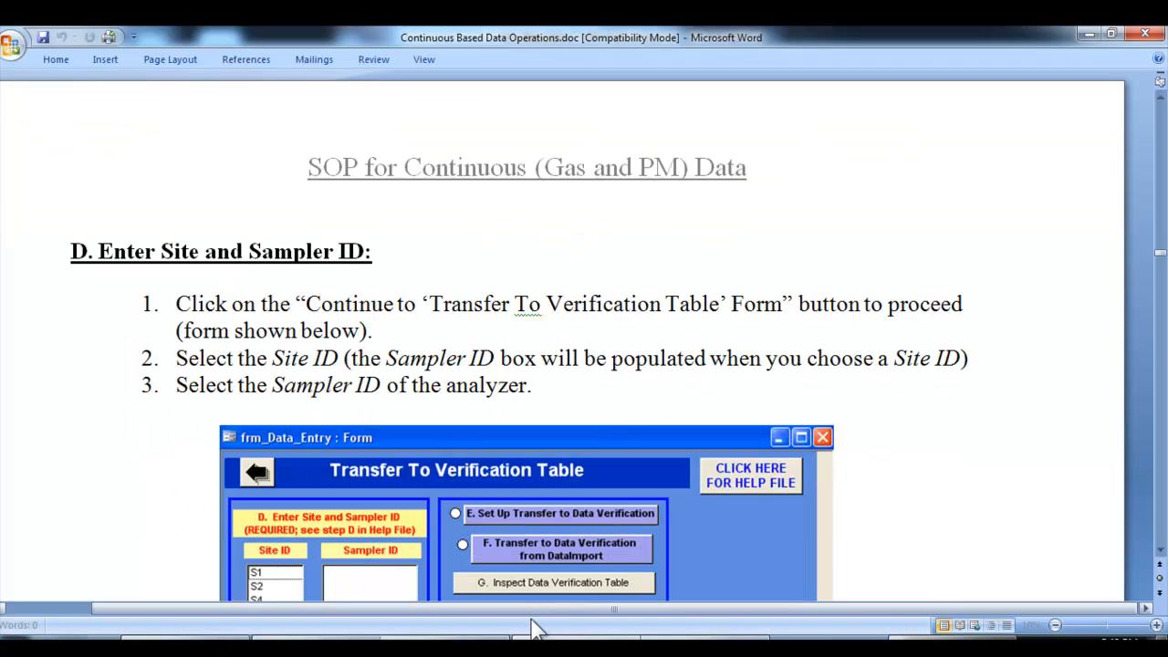
# Switch back to Access and select site S001 on the Transfer To Verification Table form.
pyautogui.click(203, 643)
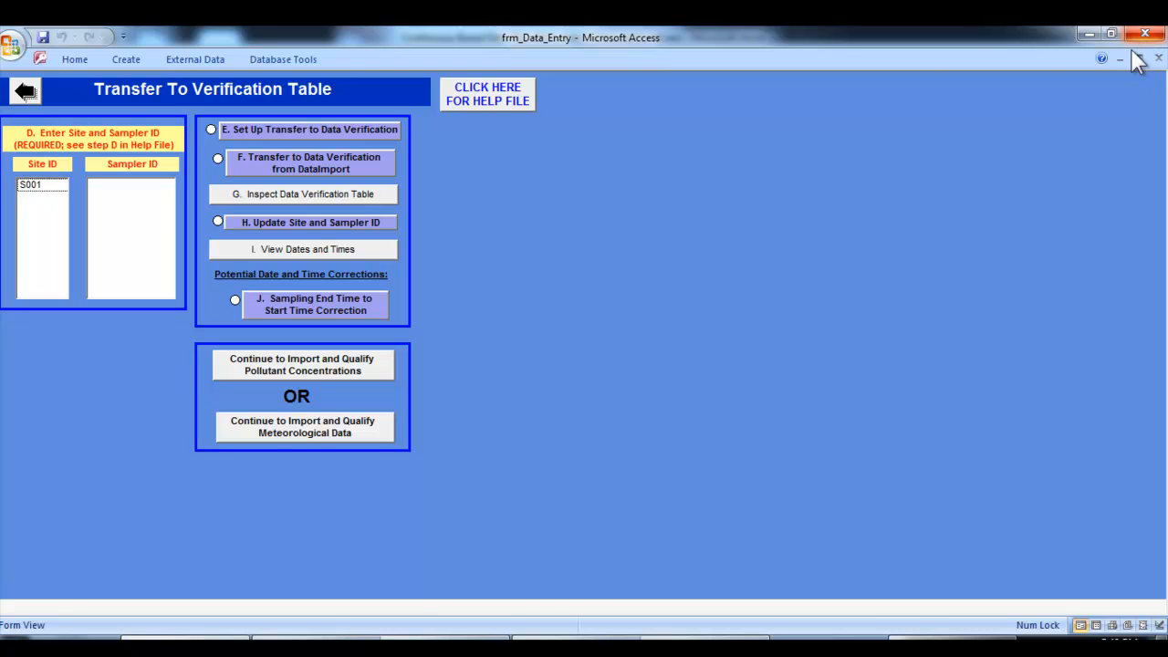
pyautogui.click(51, 187)
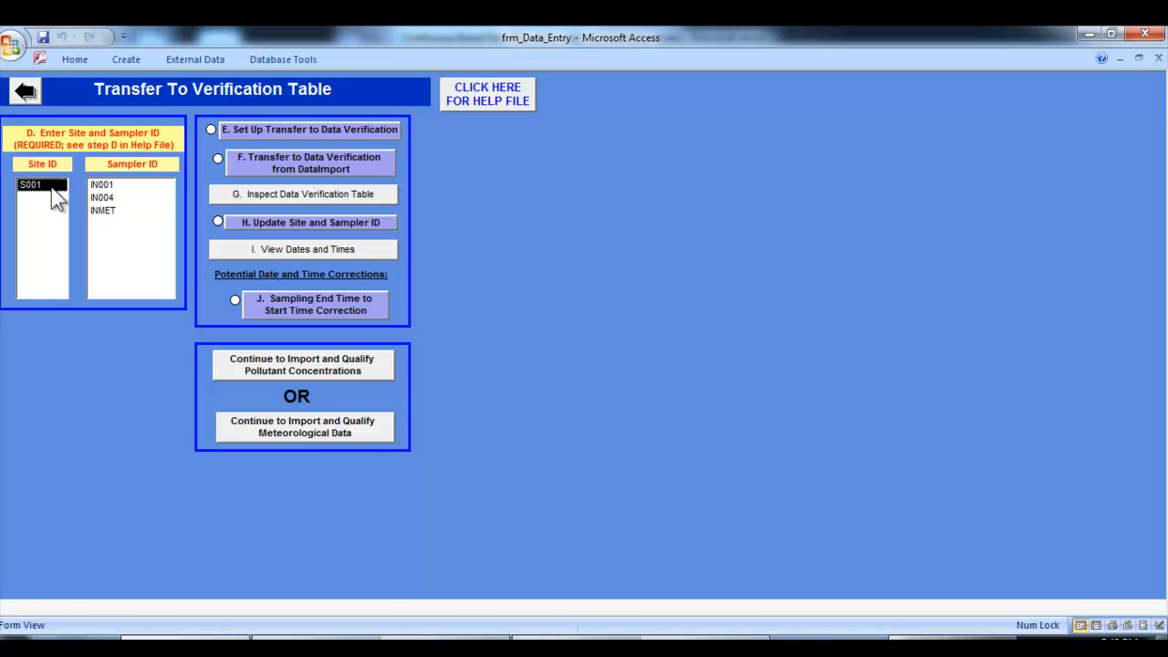
# Check the Exercise Four document in Word and examine the first hourly rows of NewImport.txt in Notepad.
pyautogui.hotkey('alt', 'Tab')
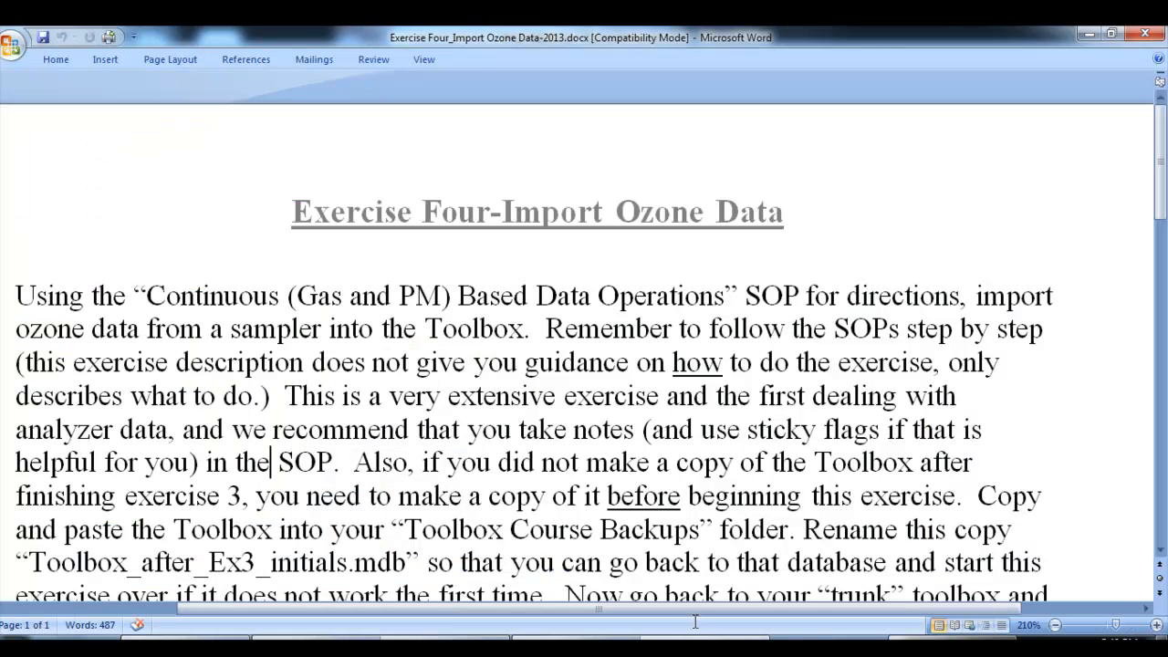
pyautogui.scroll(-3, 555, 422)
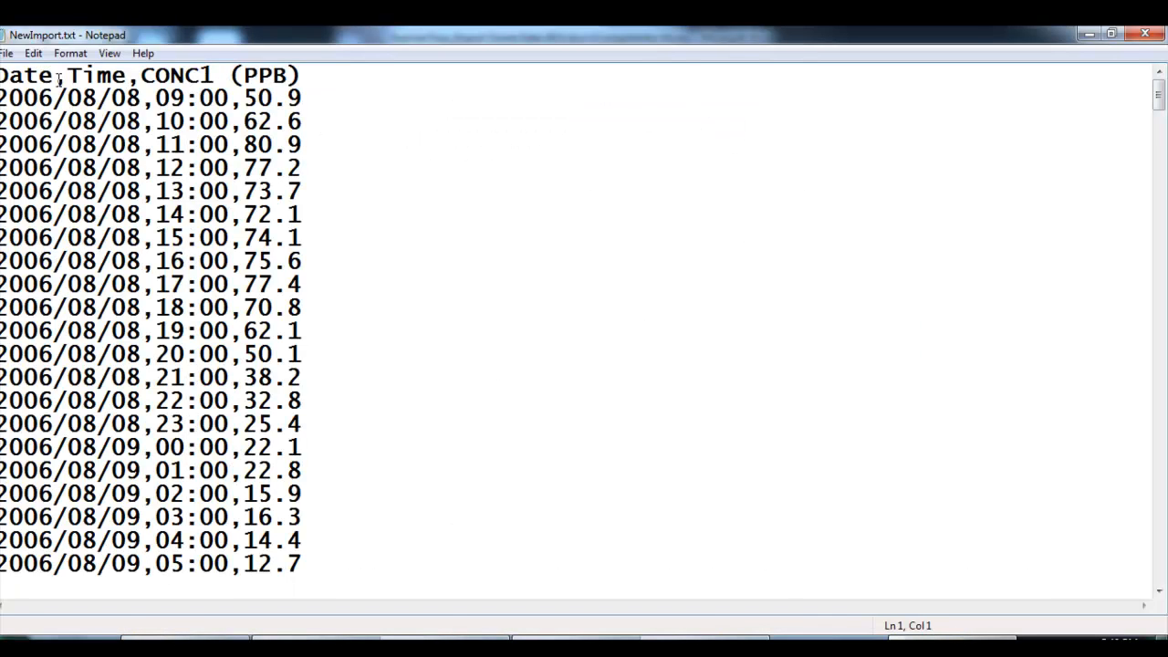
pyautogui.click(185, 96)
pyautogui.moveTo(2, 98); pyautogui.dragTo(302, 95)
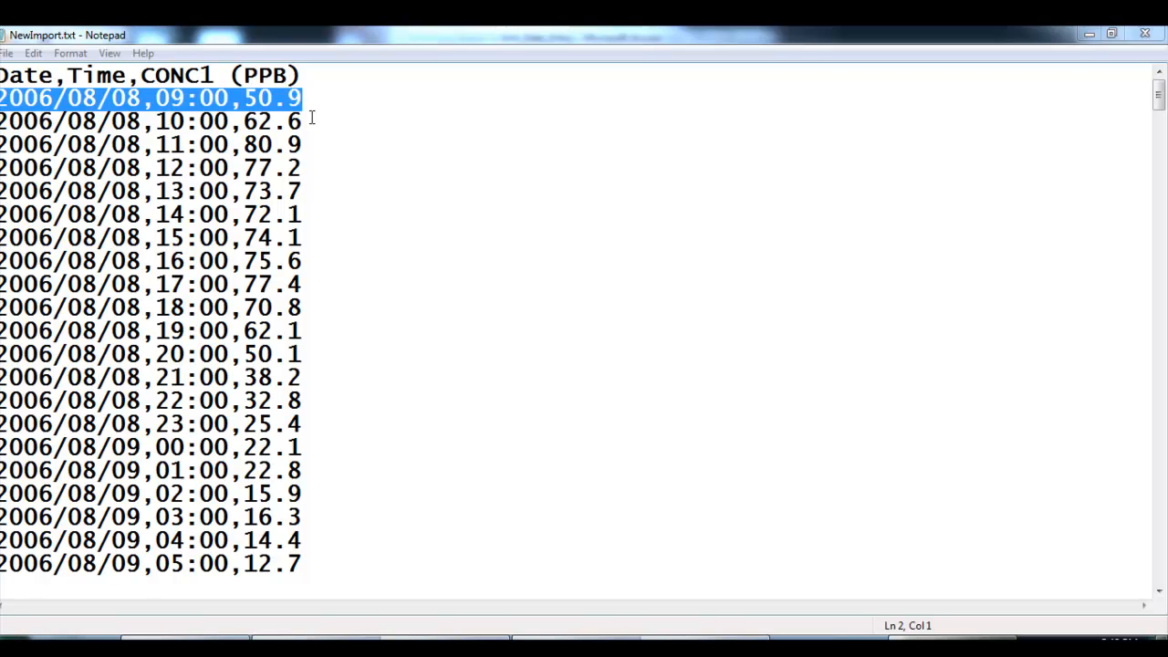
pyautogui.moveTo(310, 123); pyautogui.dragTo(2, 122)
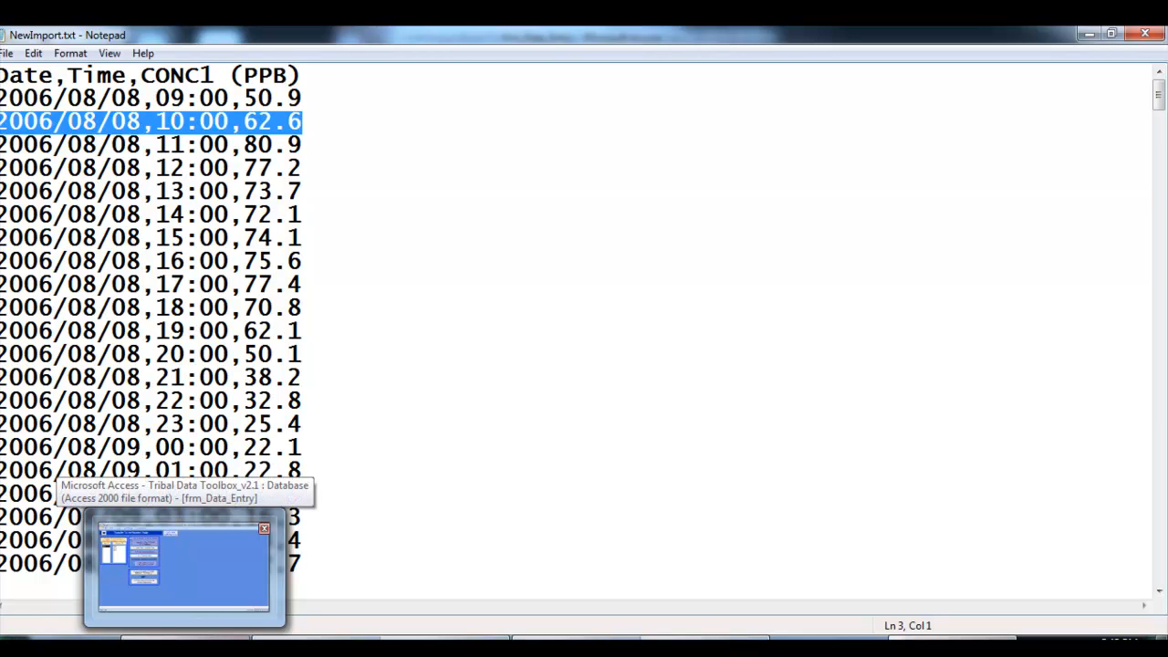
# Return to Access, select sampler IN001, and open the Set Up Transfer to Data Verification query.
pyautogui.click(183, 567)
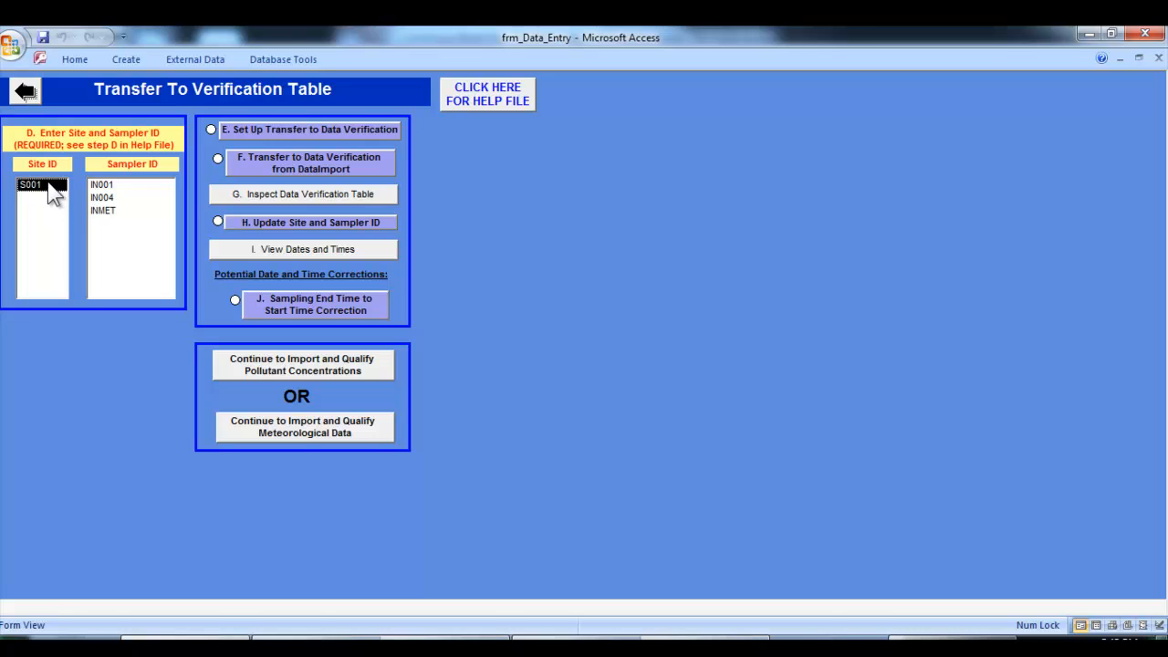
pyautogui.click(114, 184)
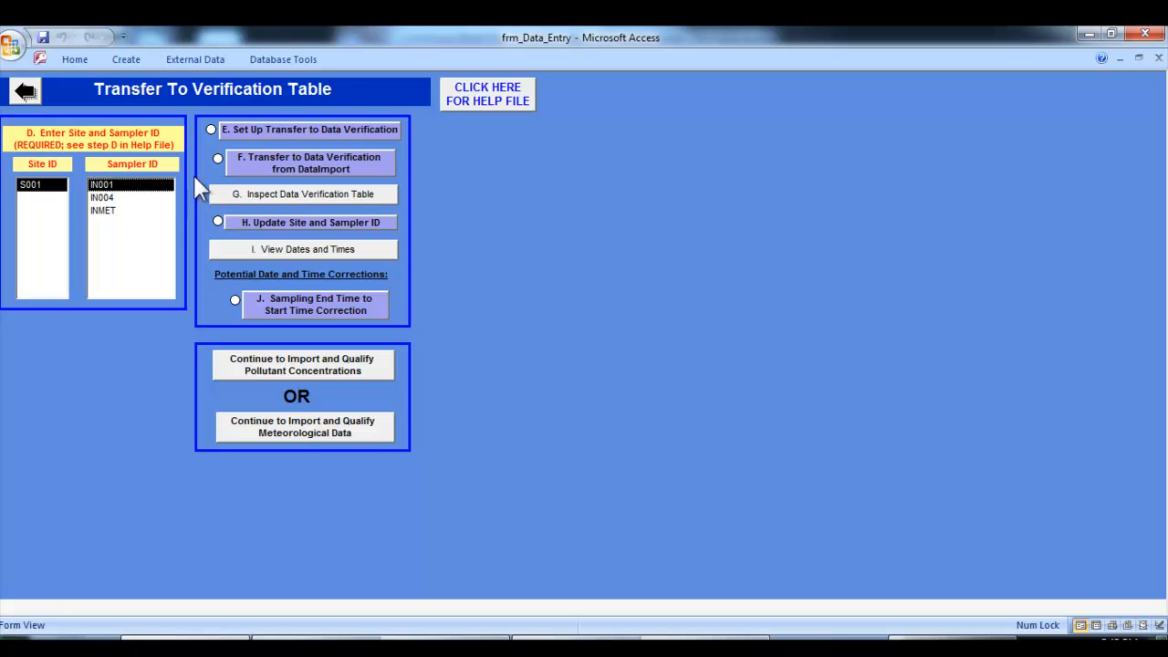
pyautogui.click(286, 135)
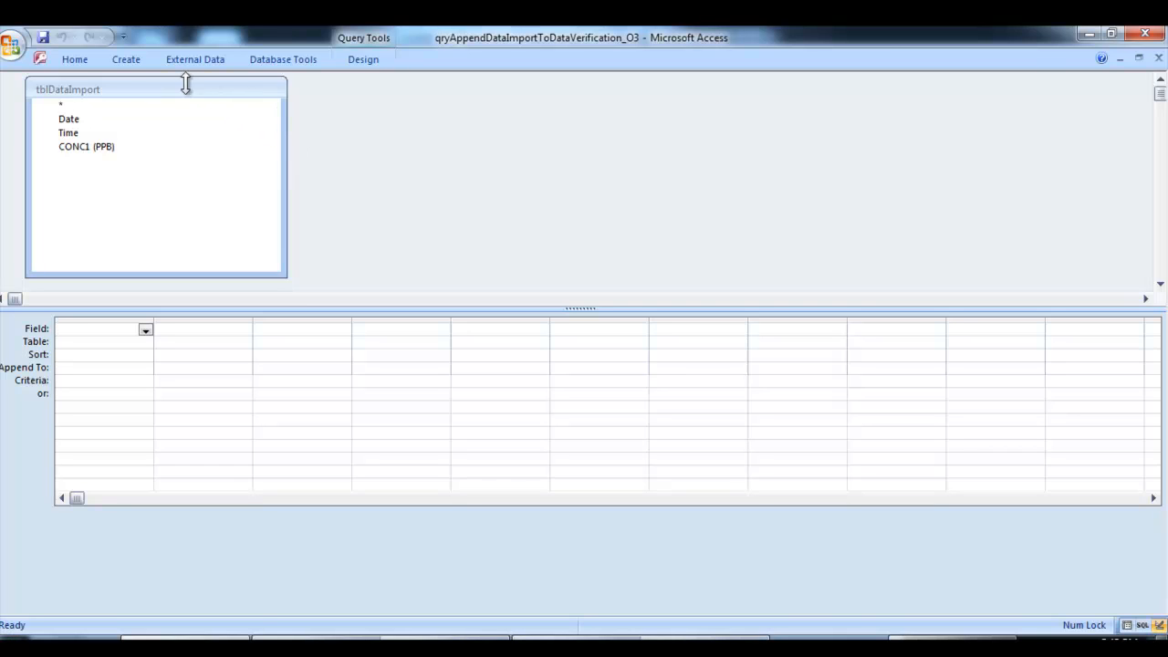
# Switch to the Continuous Based Data Operations document in Word and read section E on mapping tblDataImport columns in the query design grid.
pyautogui.click(584, 642)
pyautogui.click(357, 272)
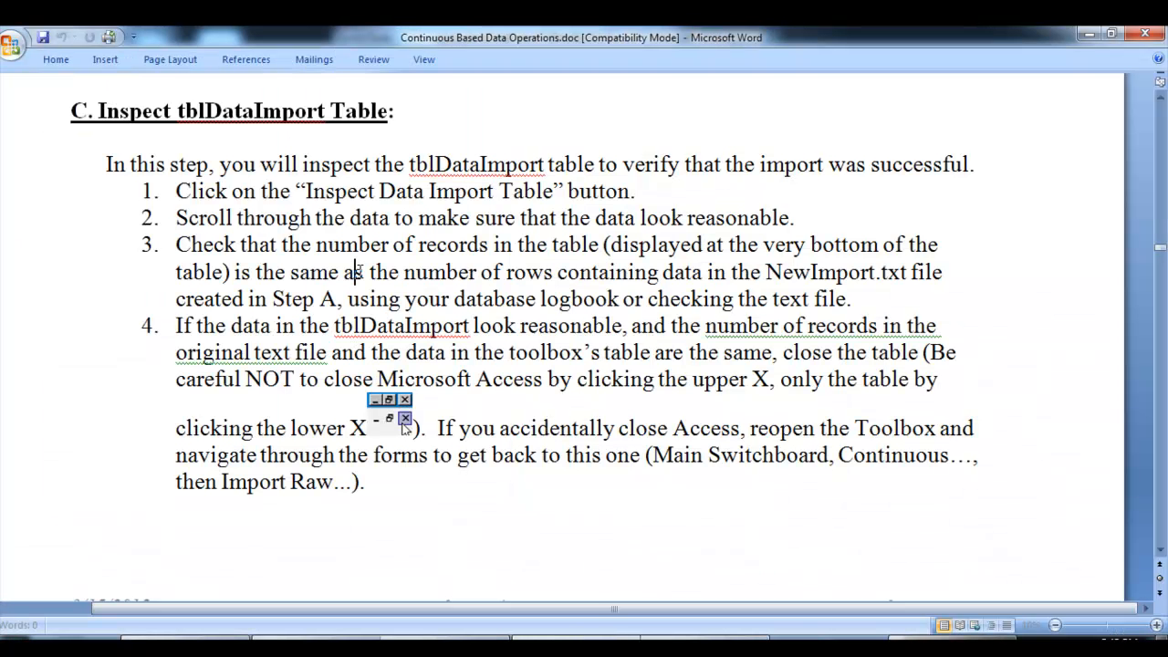
pyautogui.scroll(-7, 356, 270)
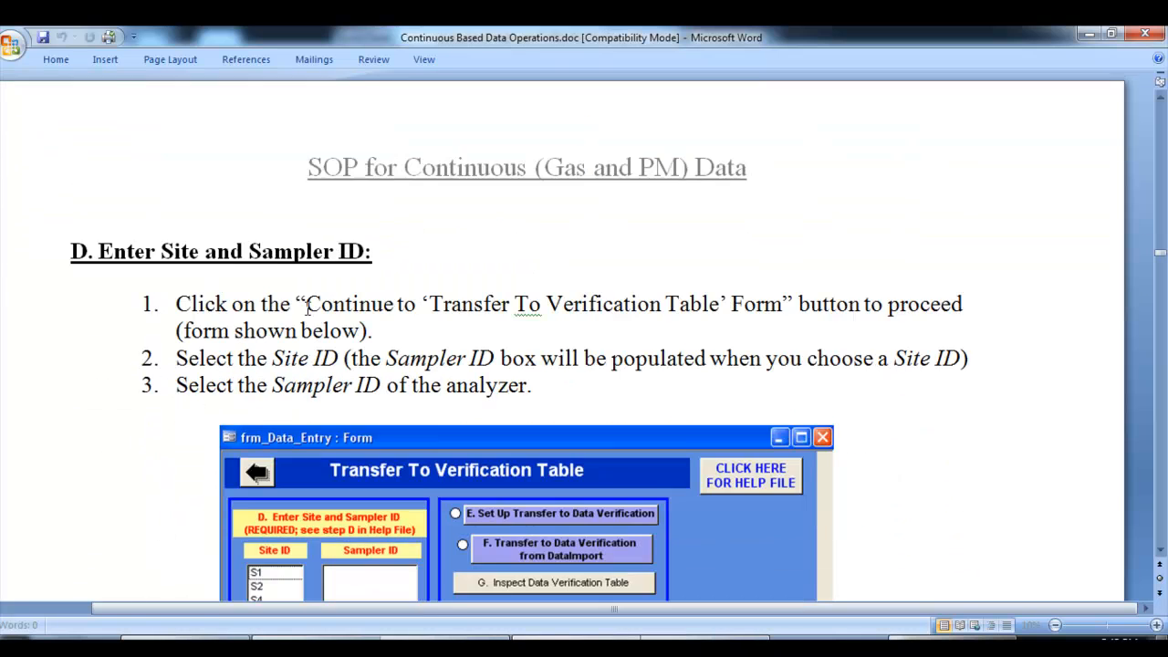
pyautogui.scroll(-3, 308, 307)
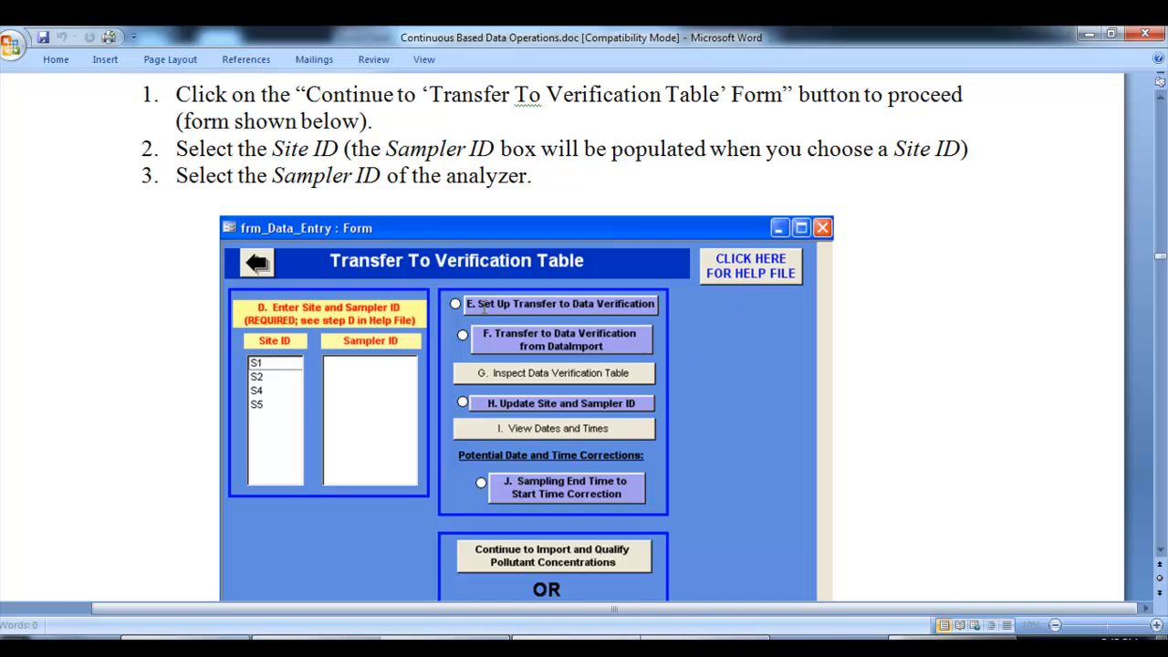
pyautogui.scroll(-3, 167, 357)
pyautogui.scroll(-1, 167, 356)
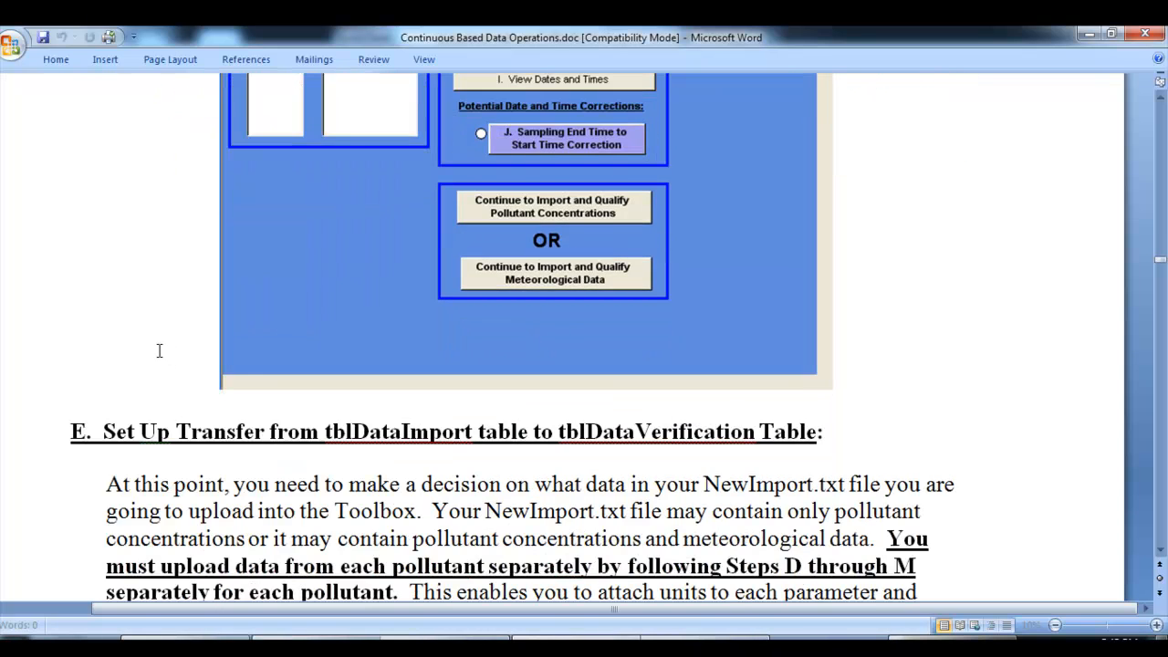
pyautogui.scroll(-2, 158, 349)
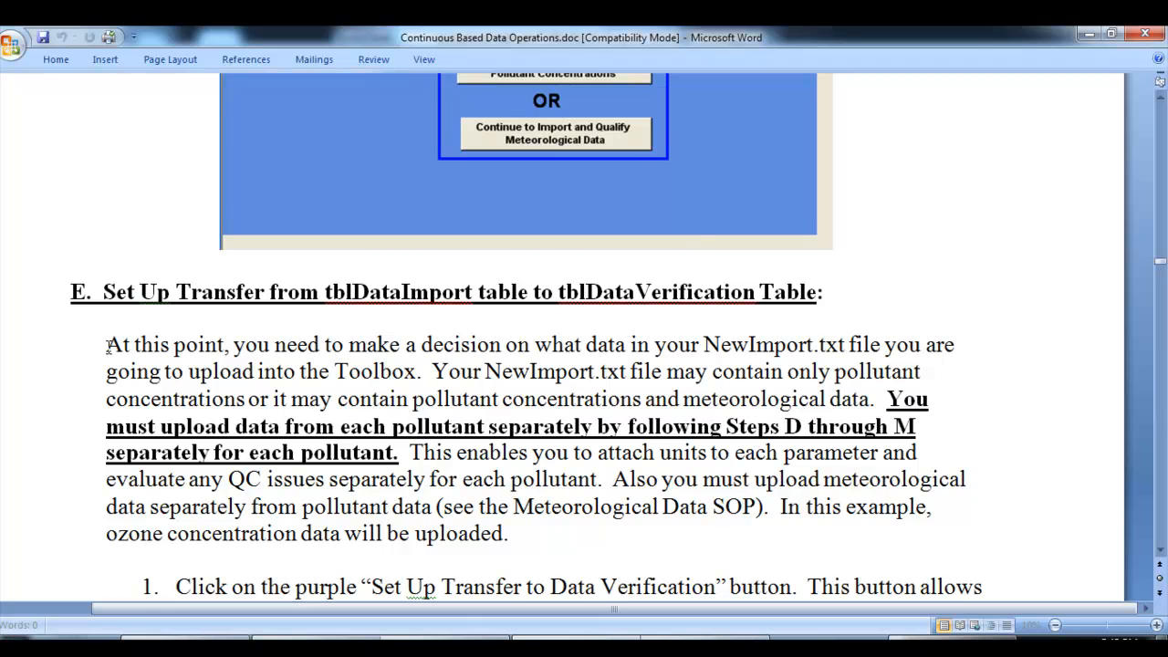
pyautogui.scroll(-1, 109, 344)
pyautogui.scroll(-3, 109, 348)
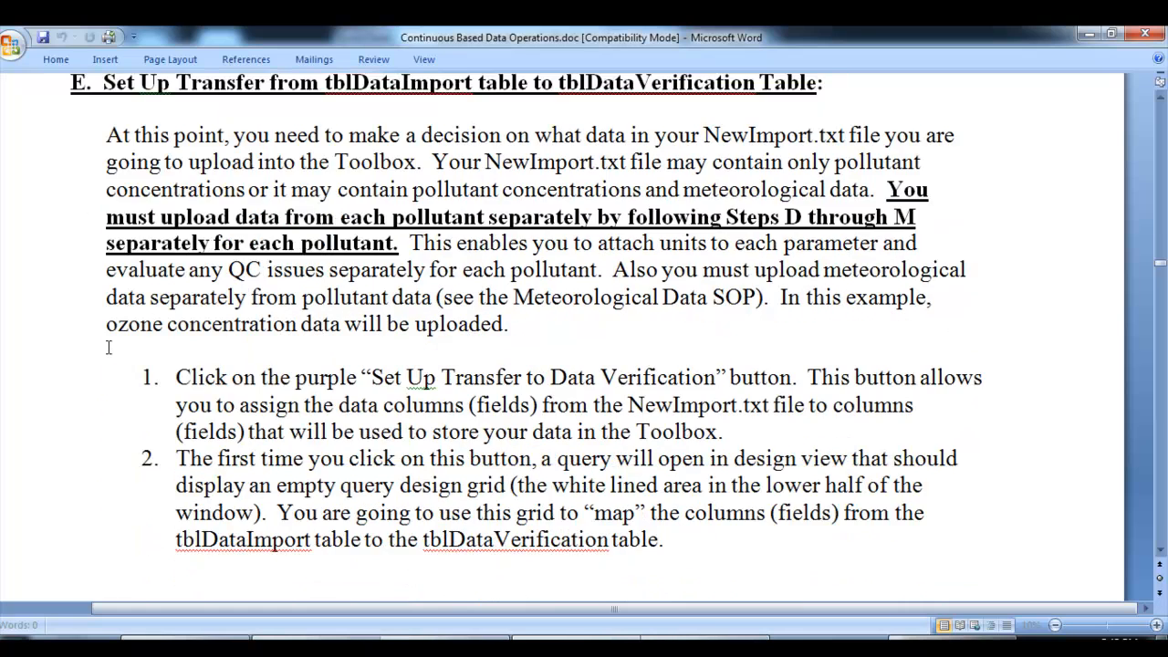
pyautogui.scroll(-3, 107, 356)
pyautogui.scroll(-4, 107, 356)
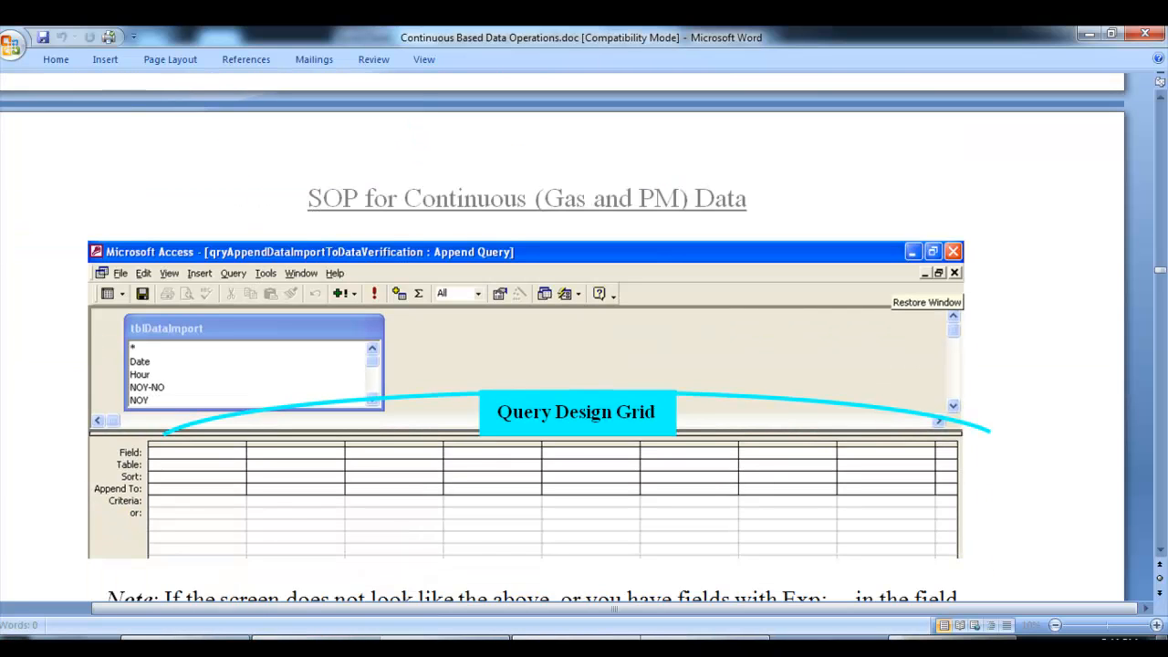
# Back in the Access append query, add tblDataImport's Date field to the first grid column and check that it appends to Date.
pyautogui.click(219, 638)
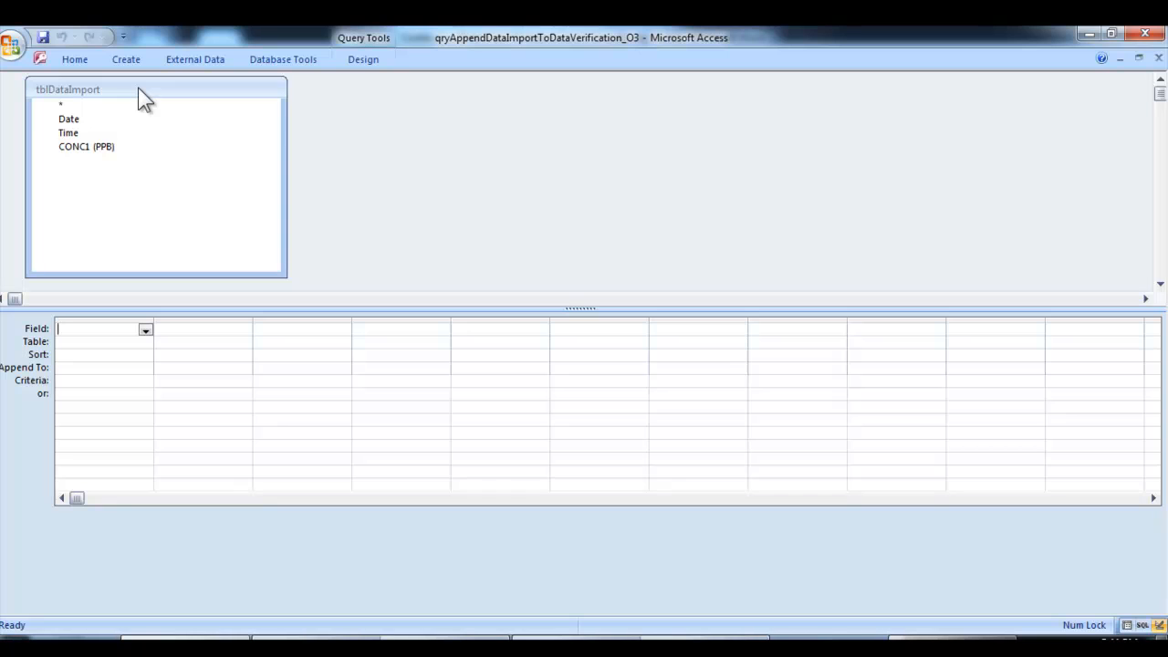
pyautogui.click(128, 120)
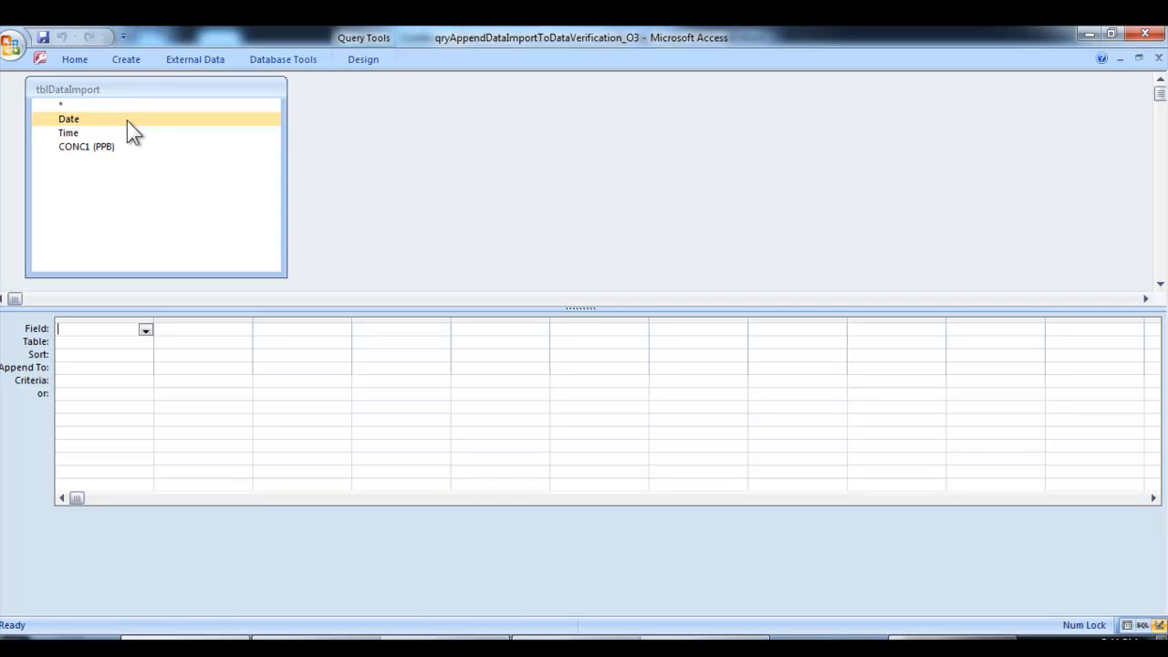
pyautogui.click(128, 120)
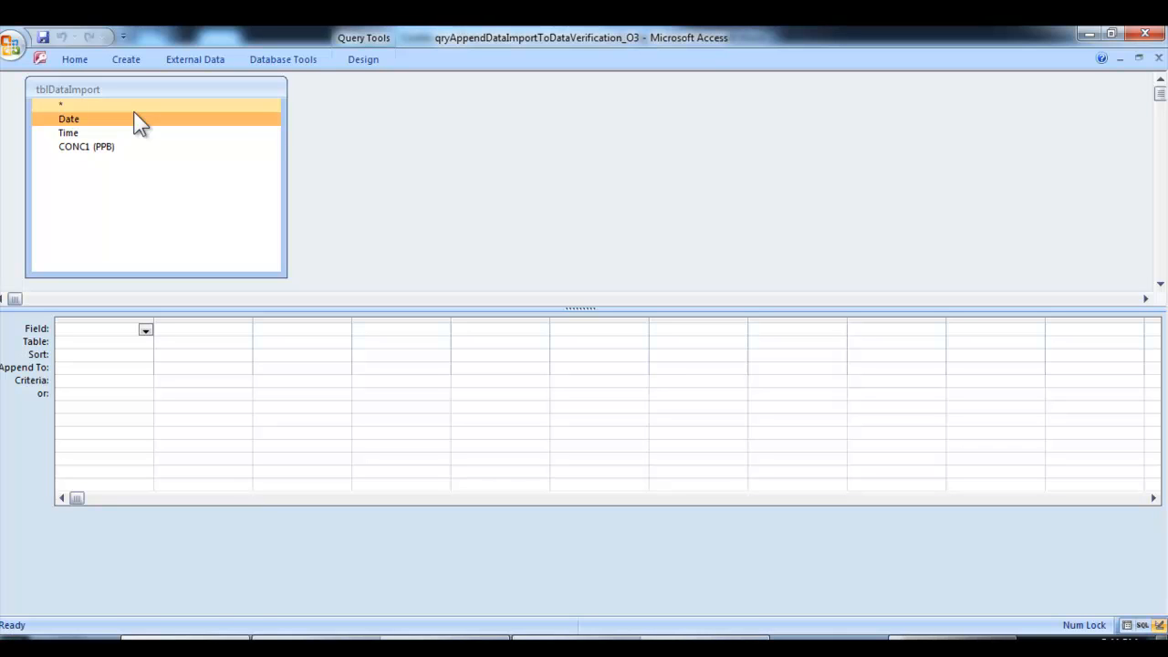
pyautogui.click(133, 118)
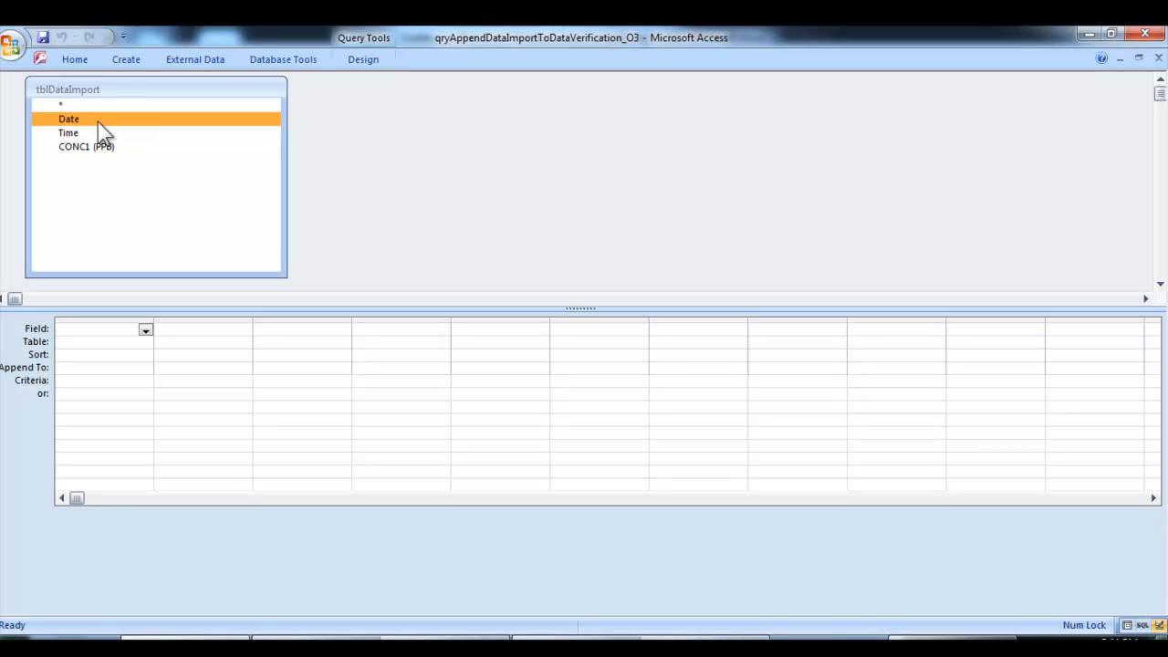
pyautogui.moveTo(98, 121); pyautogui.dragTo(106, 327)
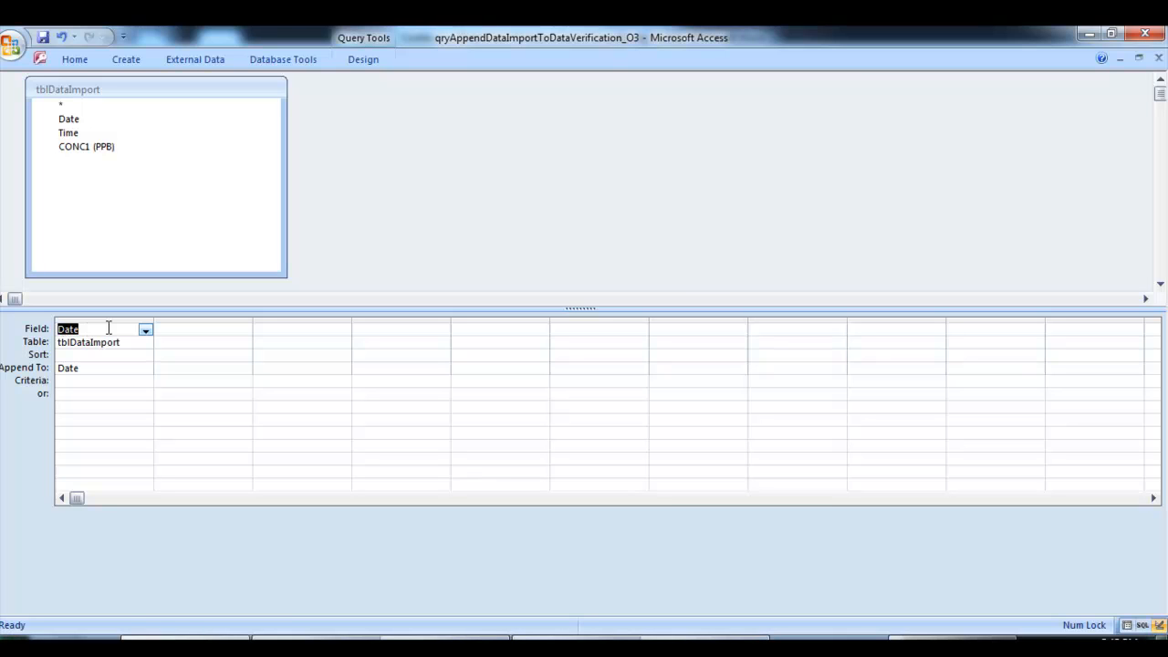
pyautogui.click(97, 330)
pyautogui.click(139, 344)
pyautogui.click(94, 367)
pyautogui.click(145, 368)
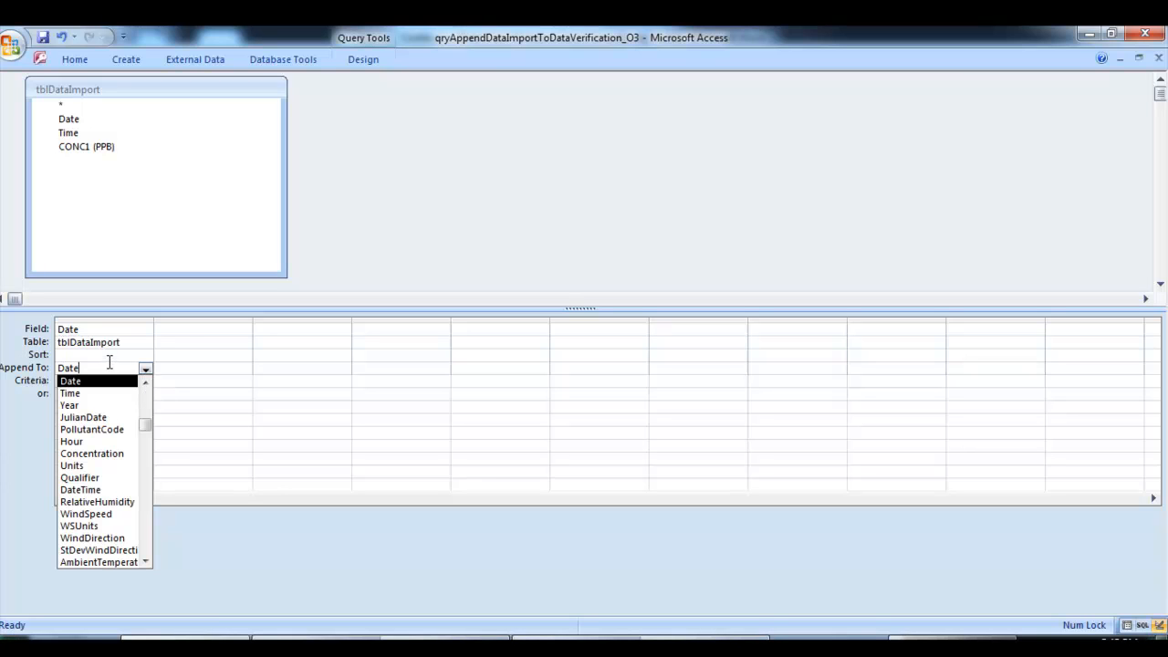
pyautogui.click(111, 356)
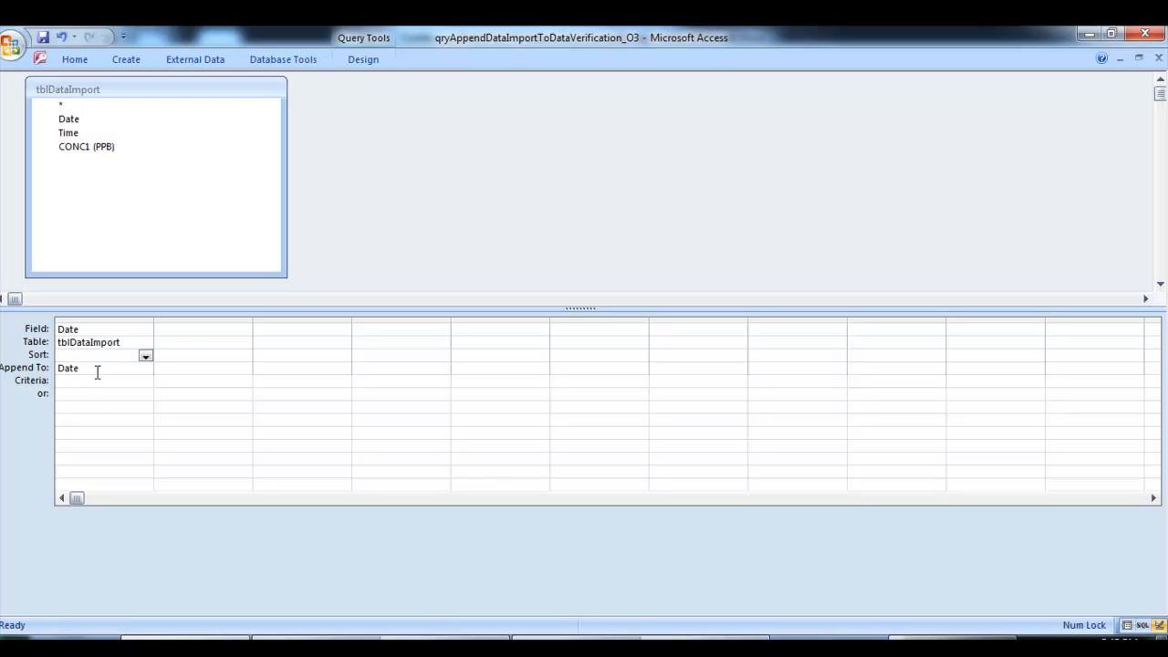
# Add tblDataImport's Time field to the second grid column, appending it to Time.
pyautogui.click(83, 132)
pyautogui.moveTo(91, 133); pyautogui.dragTo(211, 332)
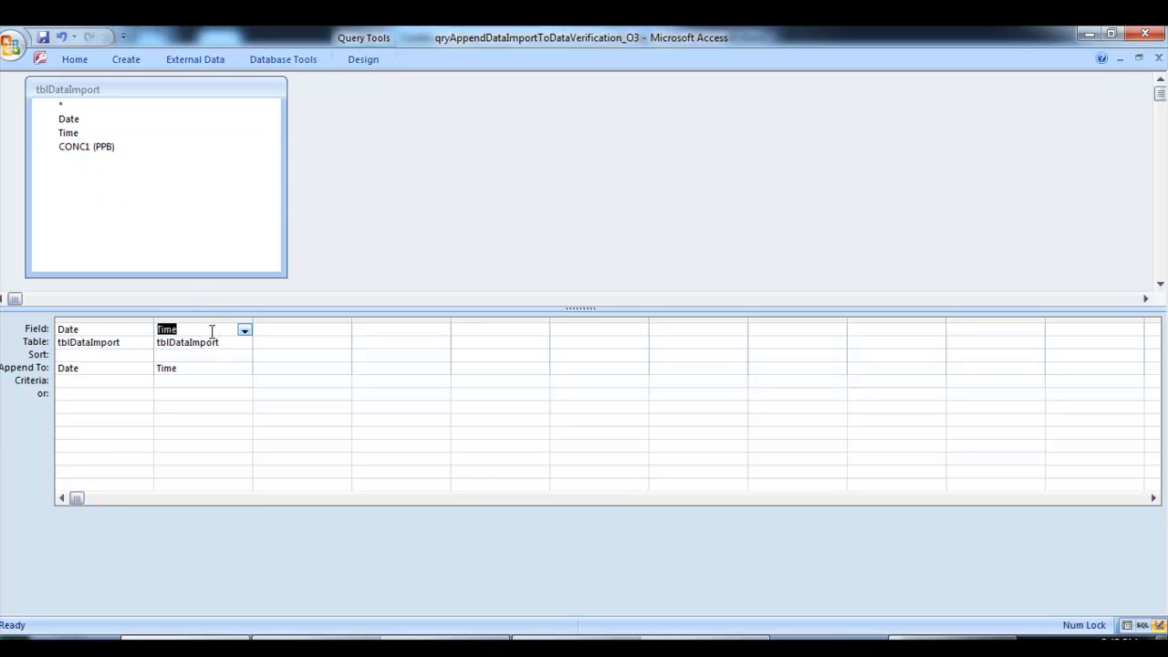
pyautogui.click(206, 368)
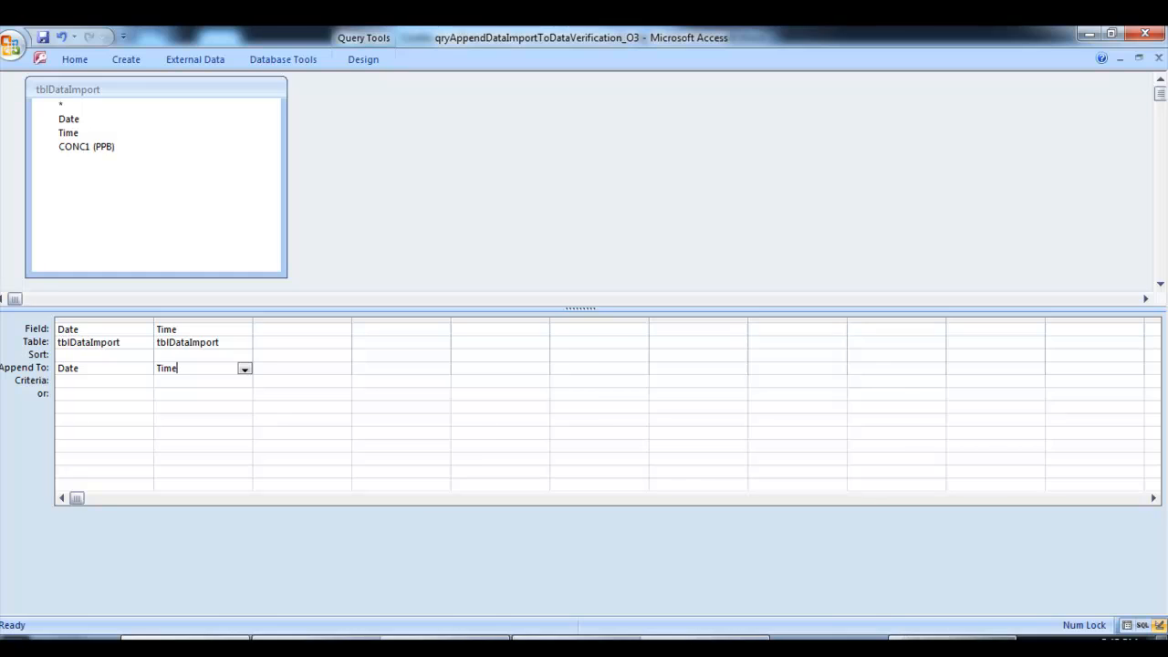
# Examine the time format in NewImport.txt in Notepad, then return to the append query in Access.
pyautogui.hotkey('alt', 'Tab')
pyautogui.click(202, 121)
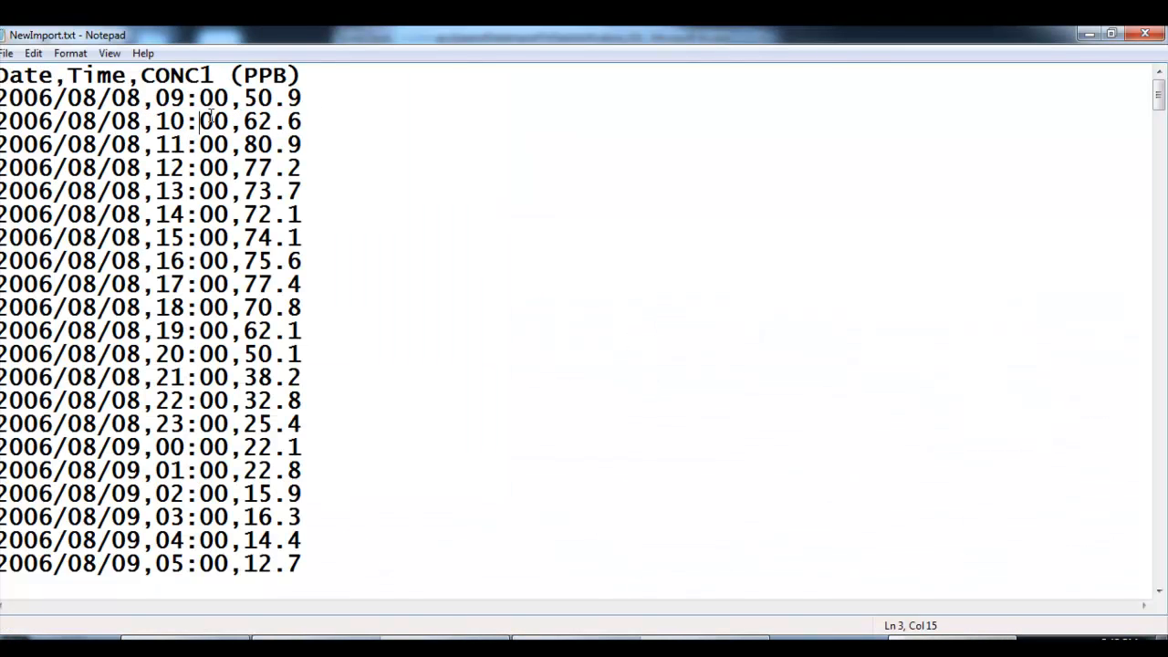
pyautogui.moveTo(156, 97); pyautogui.dragTo(226, 97)
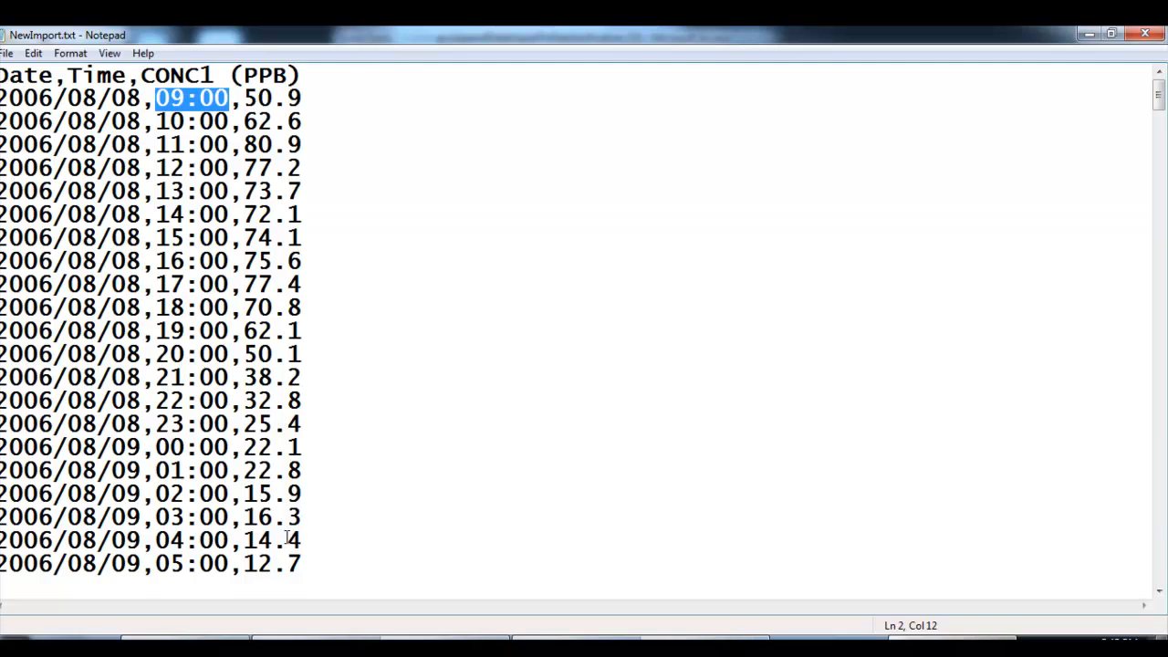
pyautogui.click(199, 636)
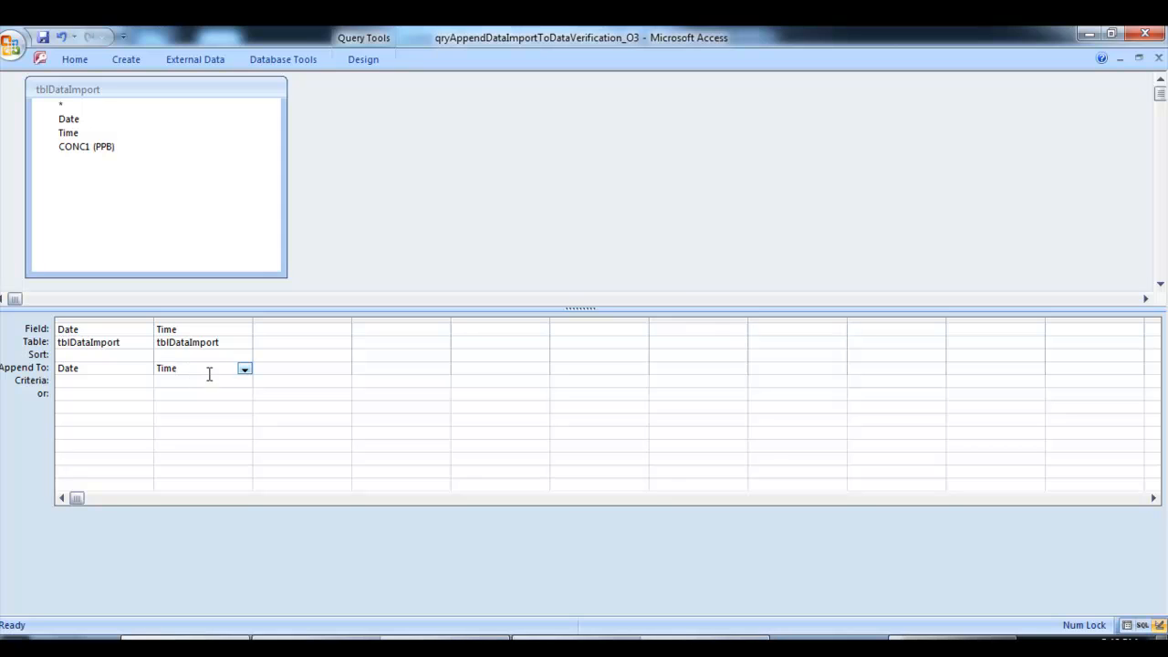
# Choose Time as the Append To field for the Time column and recheck the times in NewImport.txt.
pyautogui.click(244, 368)
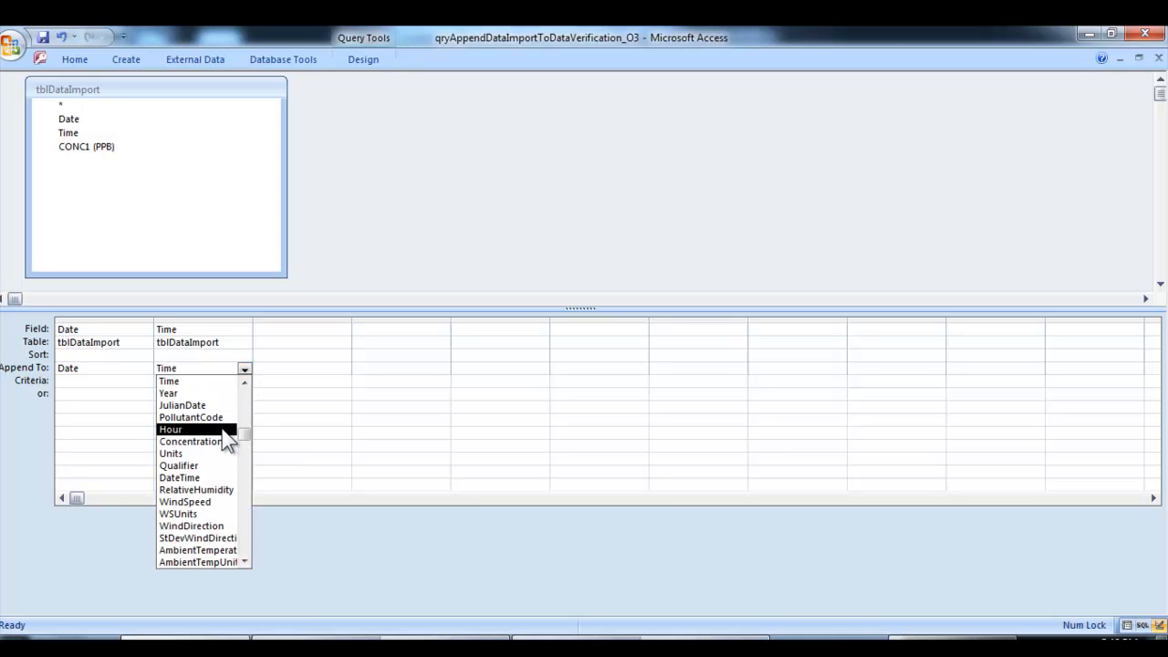
pyautogui.click(221, 382)
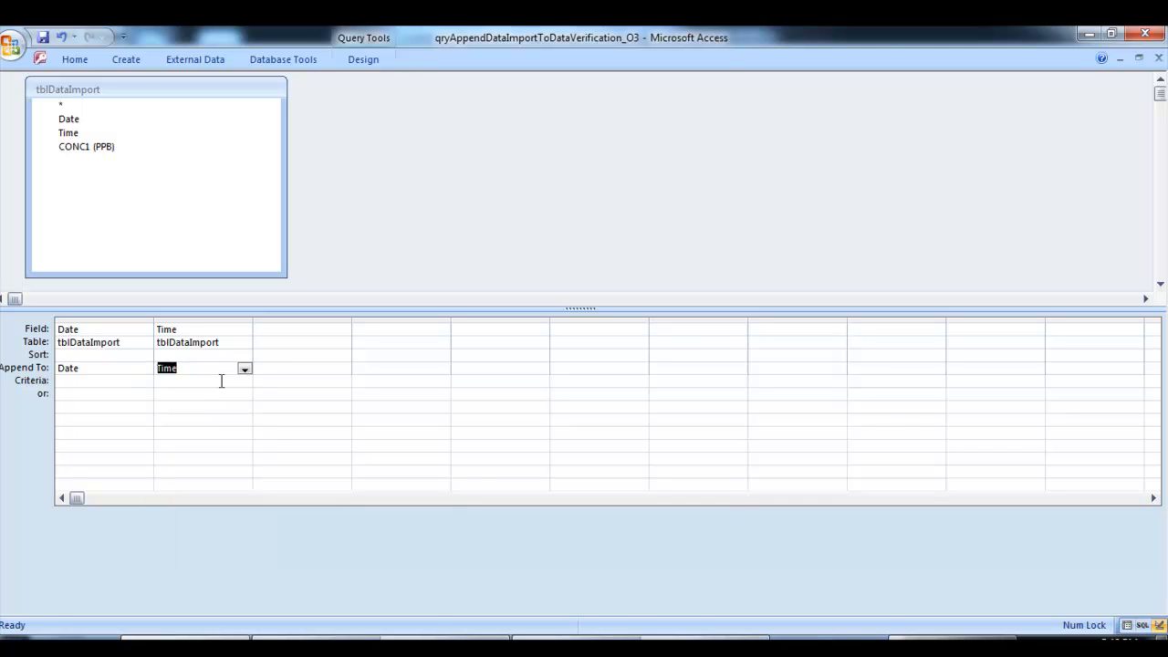
pyautogui.click(219, 368)
pyautogui.click(912, 639)
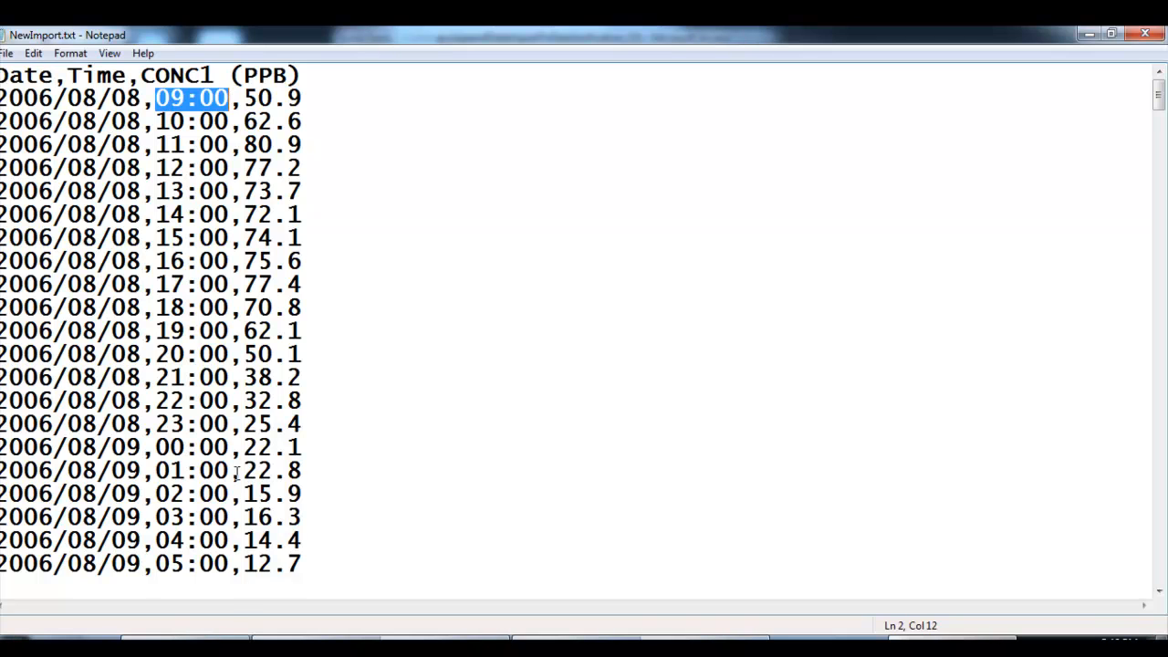
pyautogui.click(228, 637)
# Back in the Access append query, add tblDataImport's CONC1 (PPB) field to the third grid column, appending it to Concentration.
pyautogui.click(125, 150)
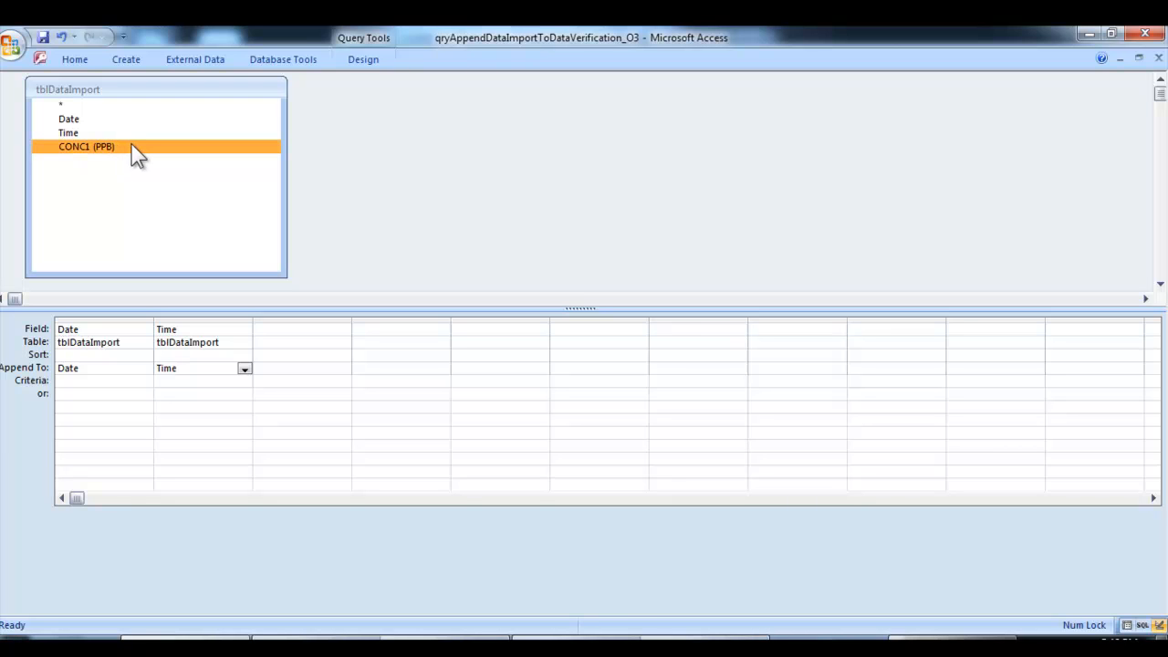
pyautogui.moveTo(136, 154); pyautogui.dragTo(296, 330)
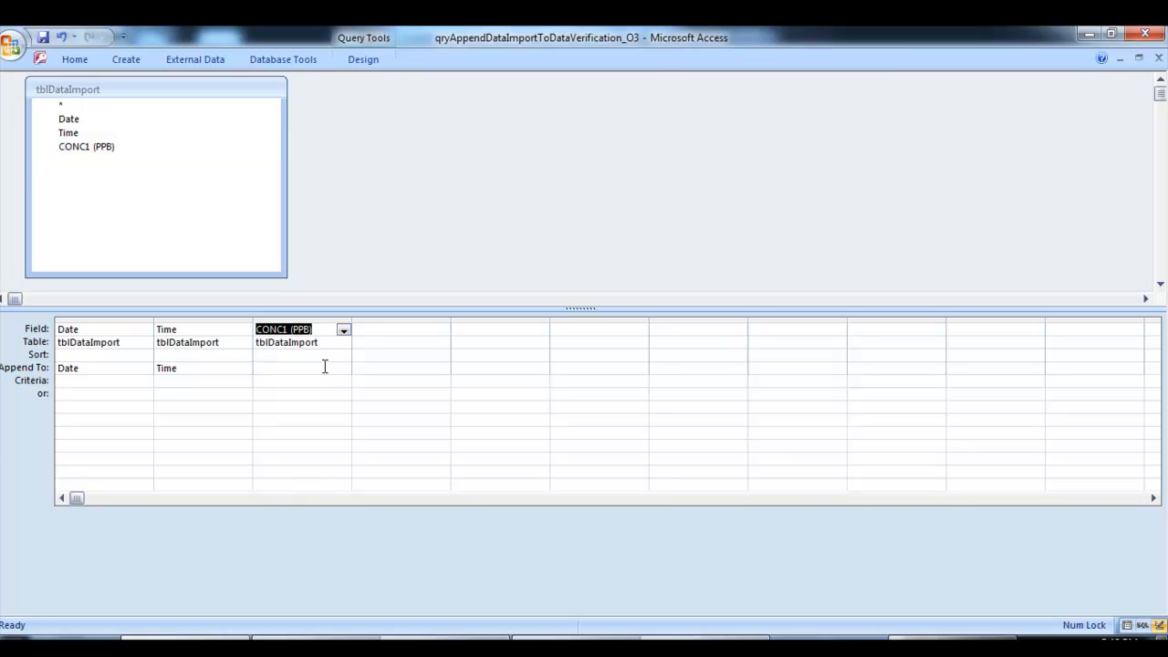
pyautogui.click(324, 366)
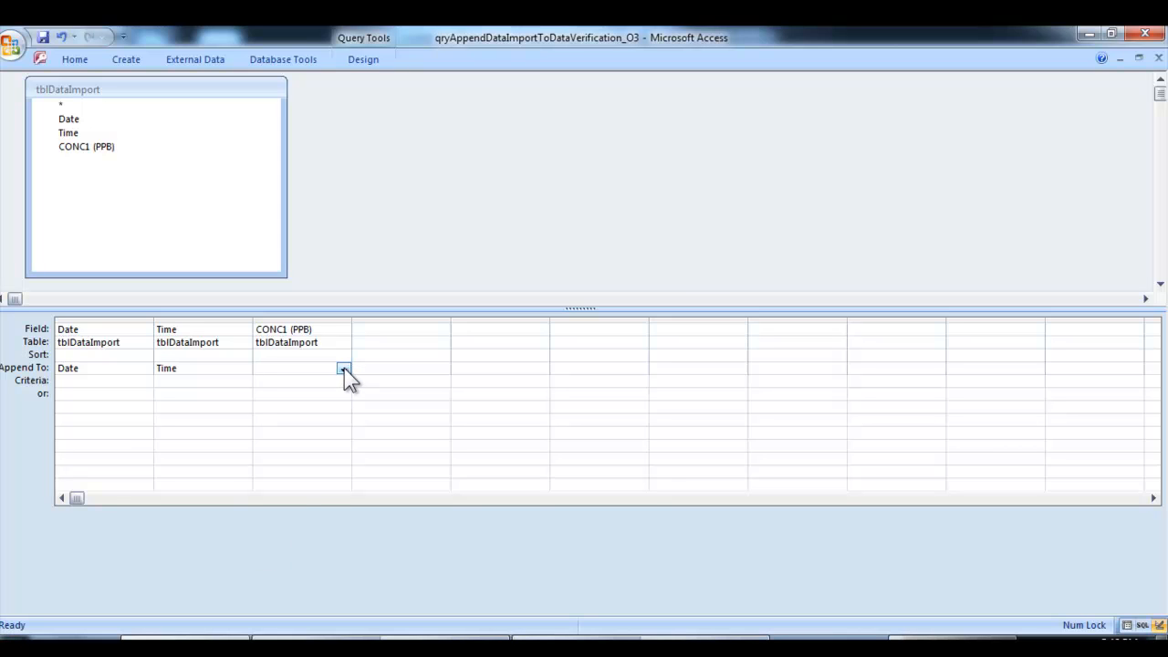
pyautogui.click(343, 368)
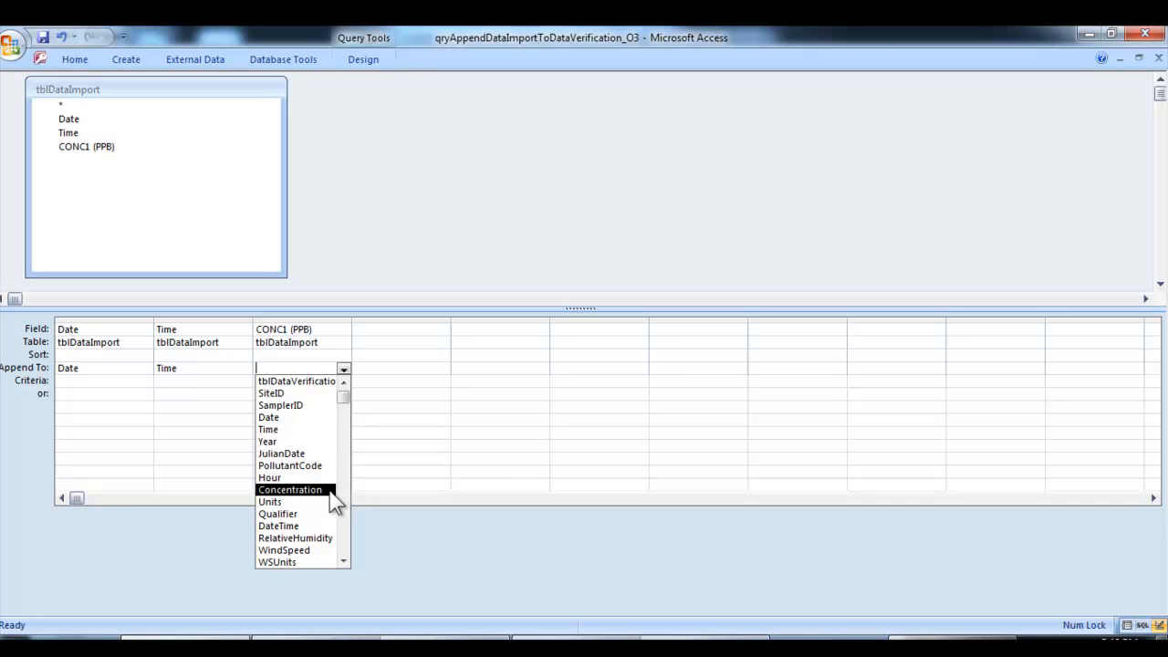
pyautogui.click(334, 491)
pyautogui.click(334, 395)
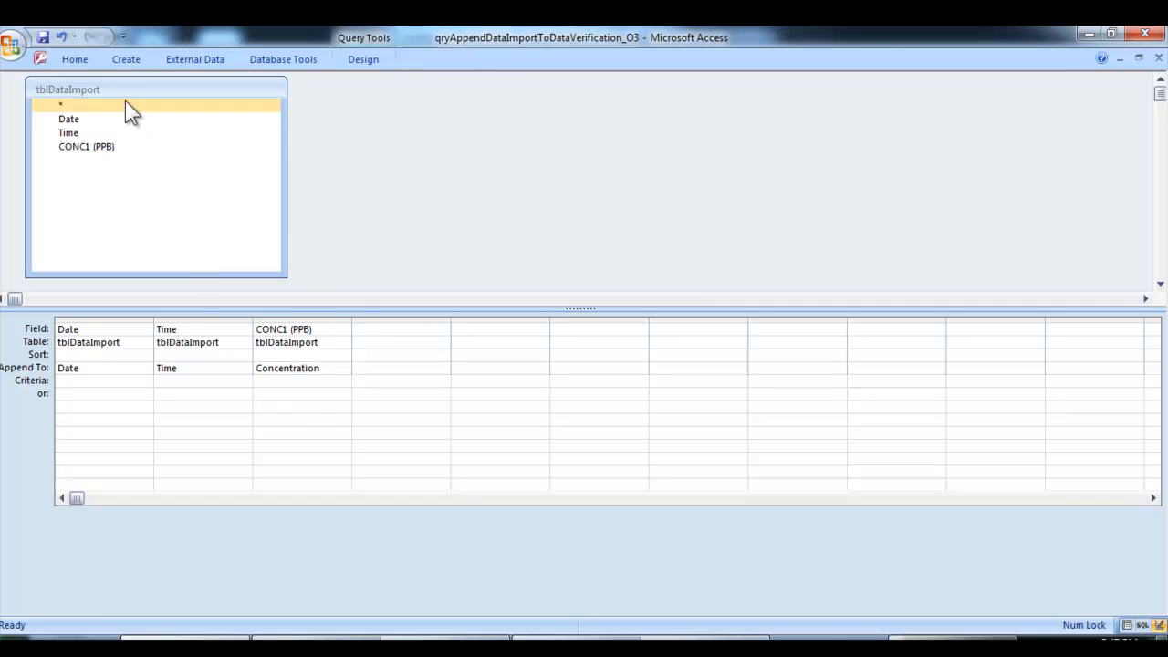
# Save and close the append query, then return to the Transfer To Verification Table form for continuous monitoring data.
pyautogui.click(43, 39)
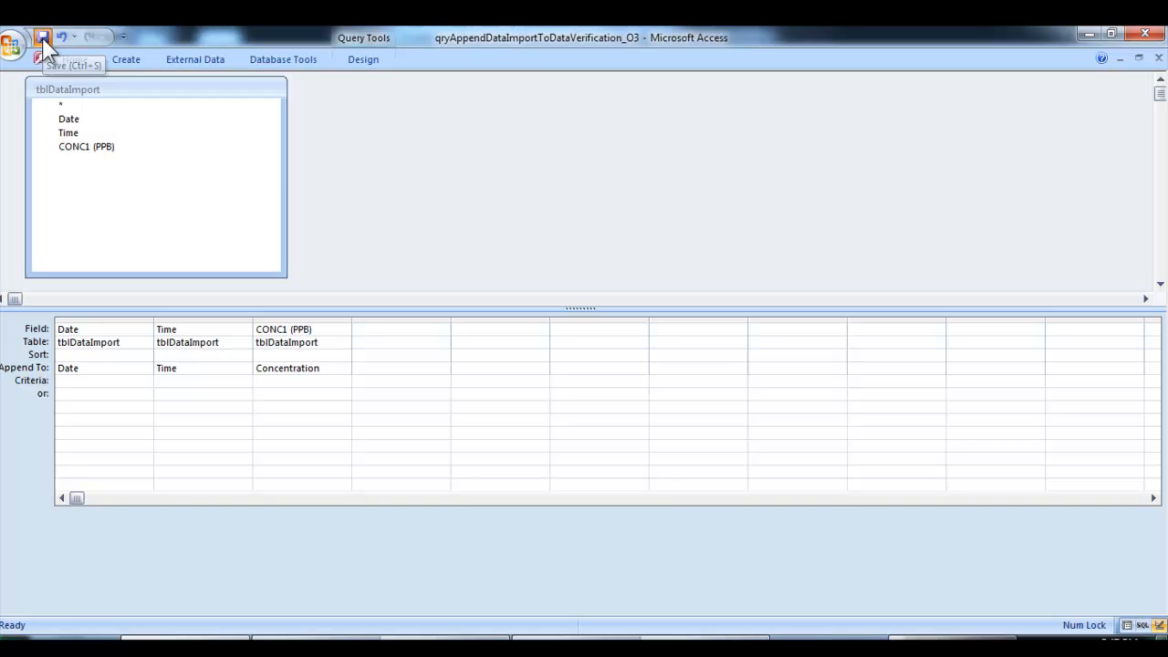
pyautogui.click(1157, 62)
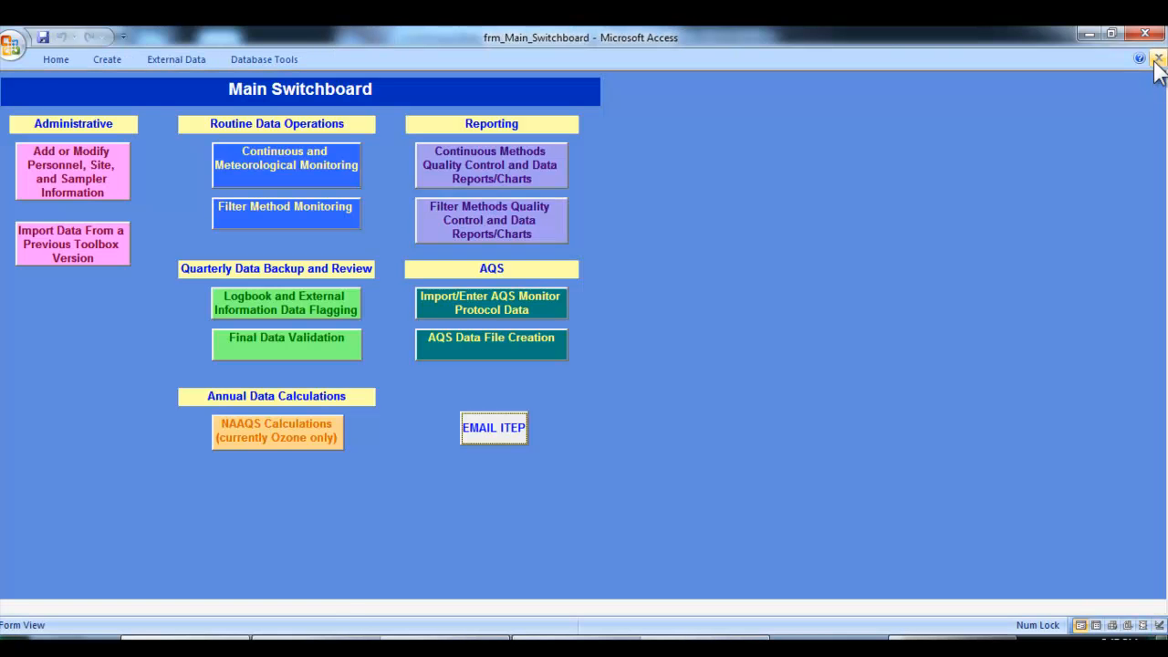
pyautogui.click(295, 176)
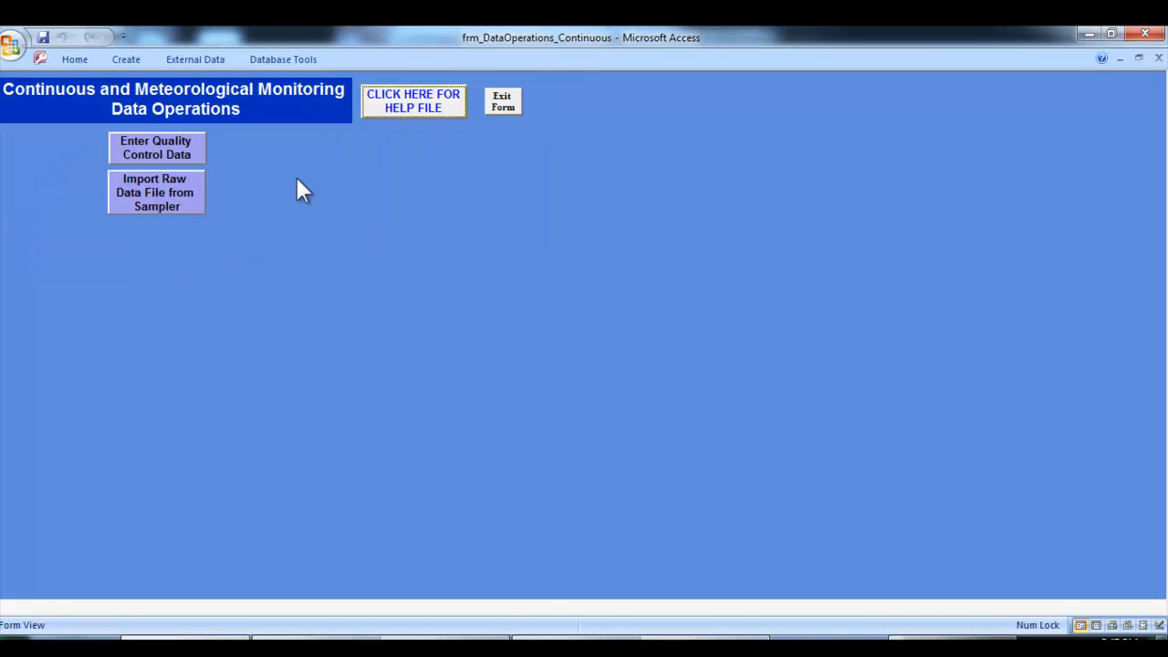
pyautogui.click(184, 207)
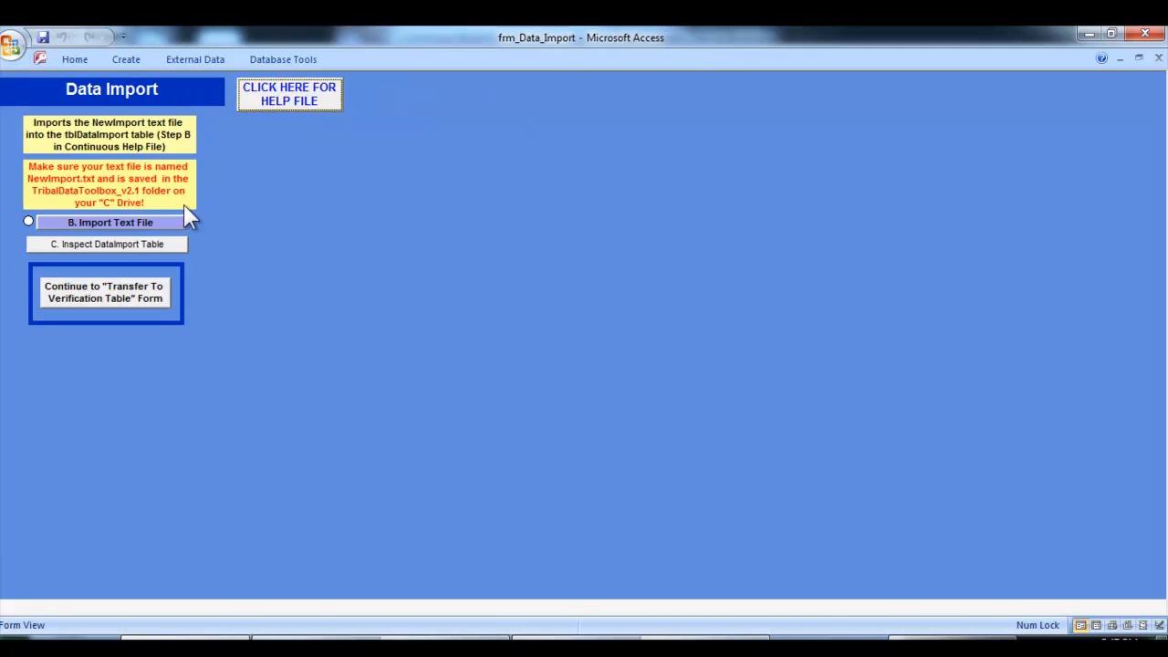
pyautogui.click(153, 308)
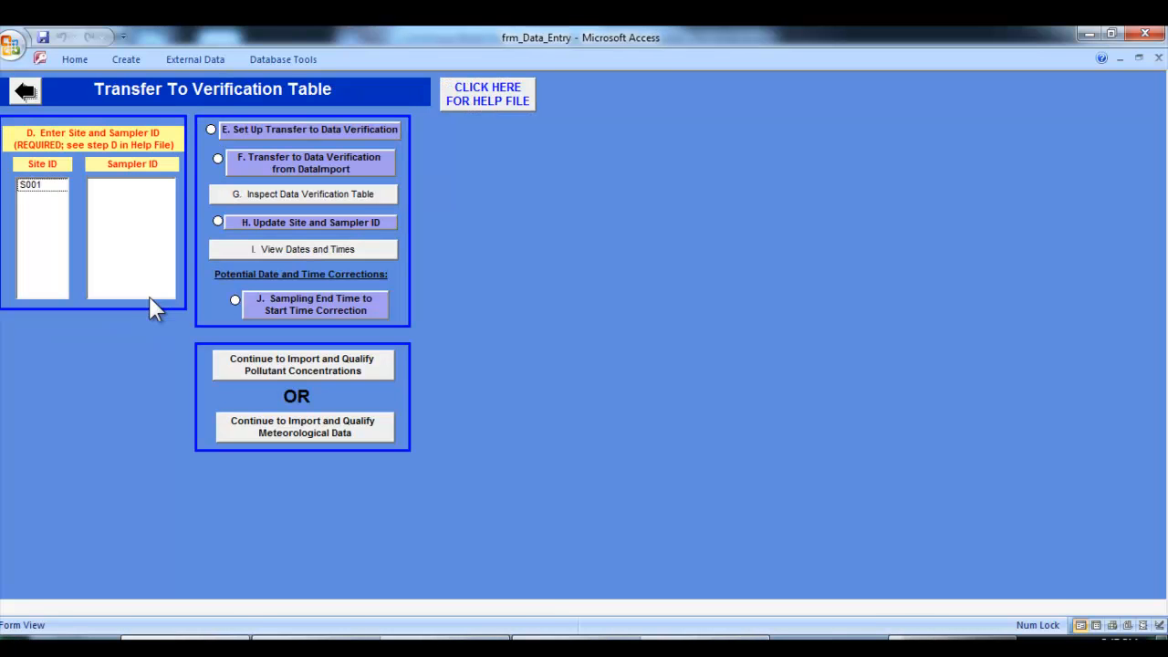
# Select site S001 and sampler IN001, then check the field mapping in the data verification transfer setup and close it.
pyautogui.click(40, 185)
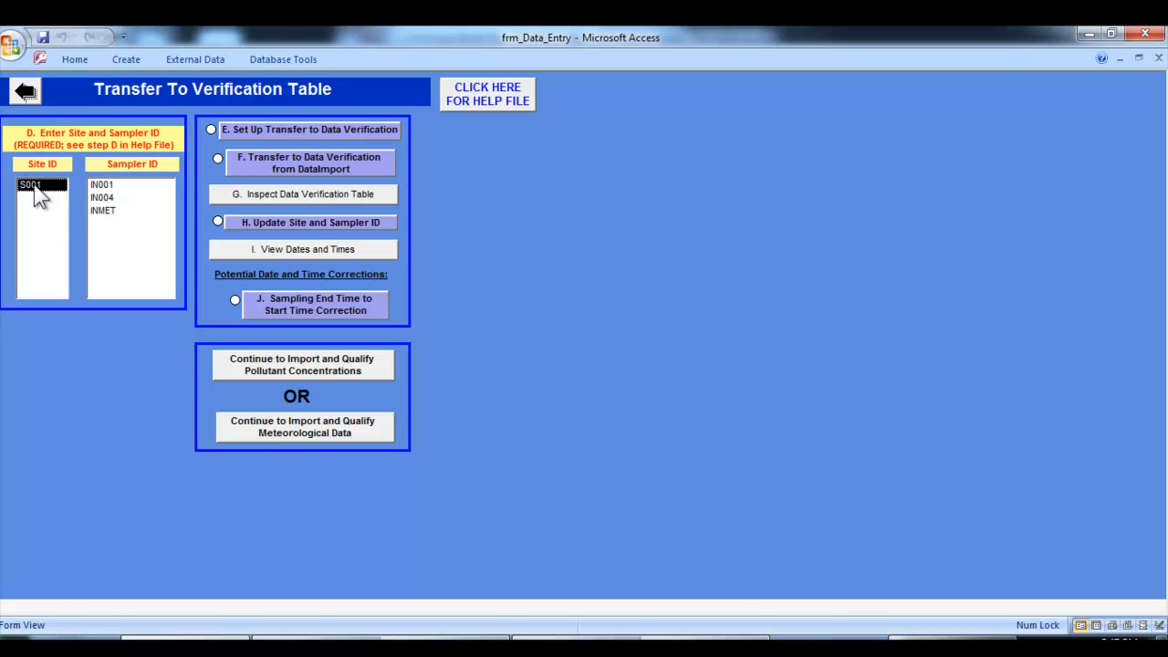
pyautogui.click(104, 186)
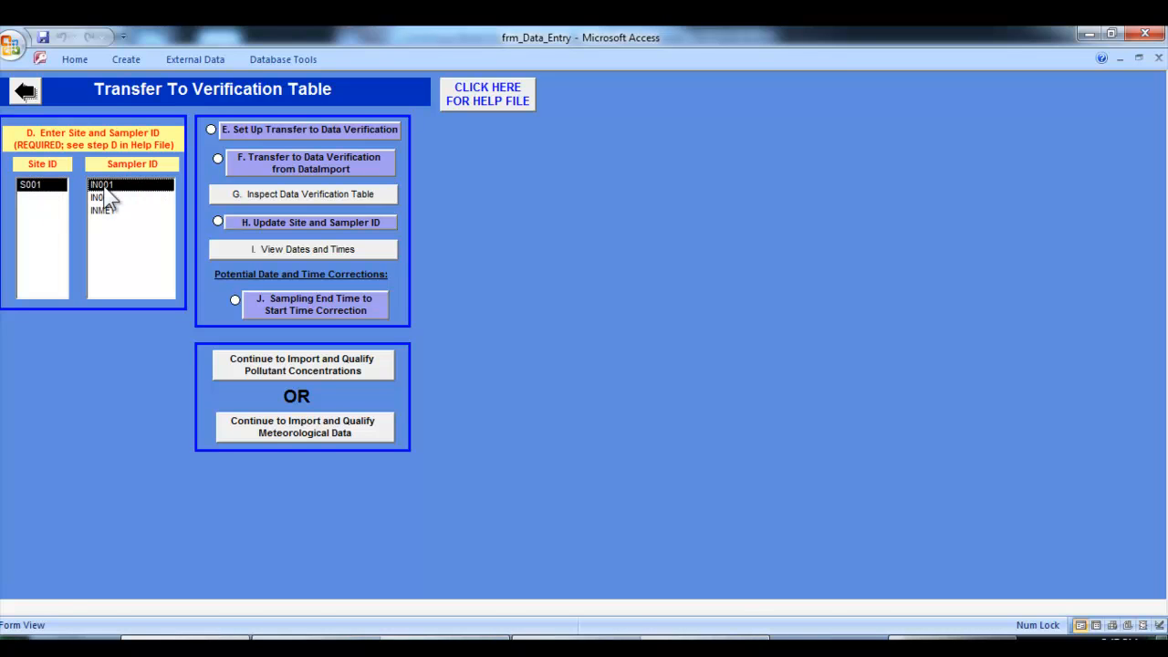
pyautogui.click(283, 129)
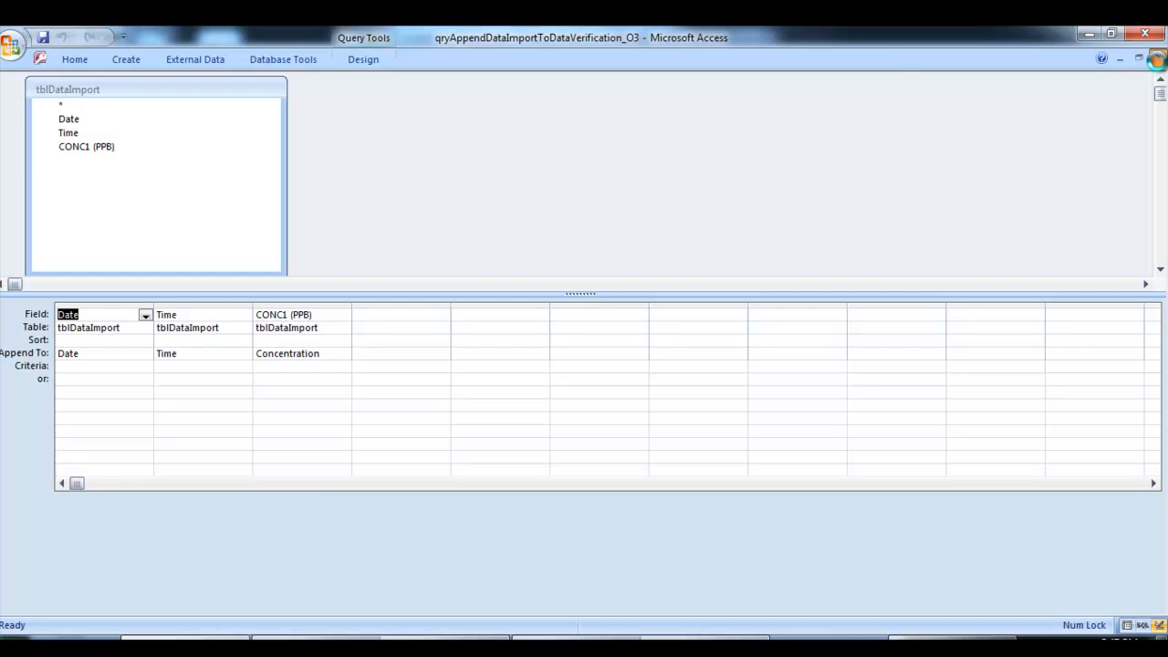
pyautogui.click(1157, 58)
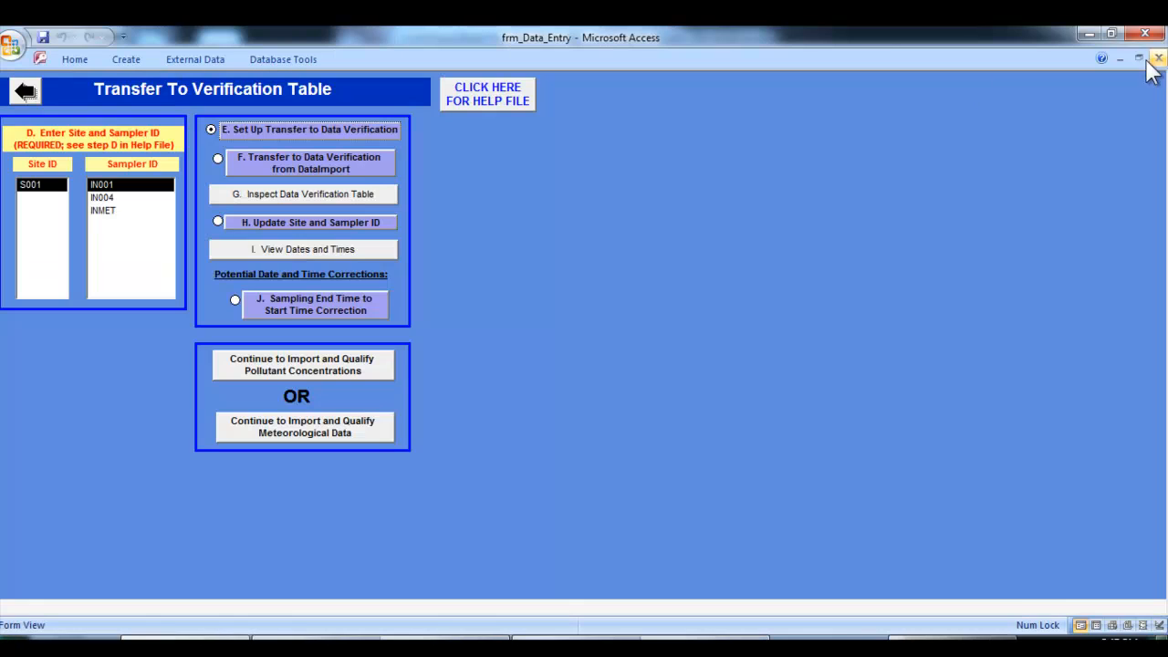
# Transfer the rows from DataImport to the data verification table, then inspect that table and close it.
pyautogui.click(367, 169)
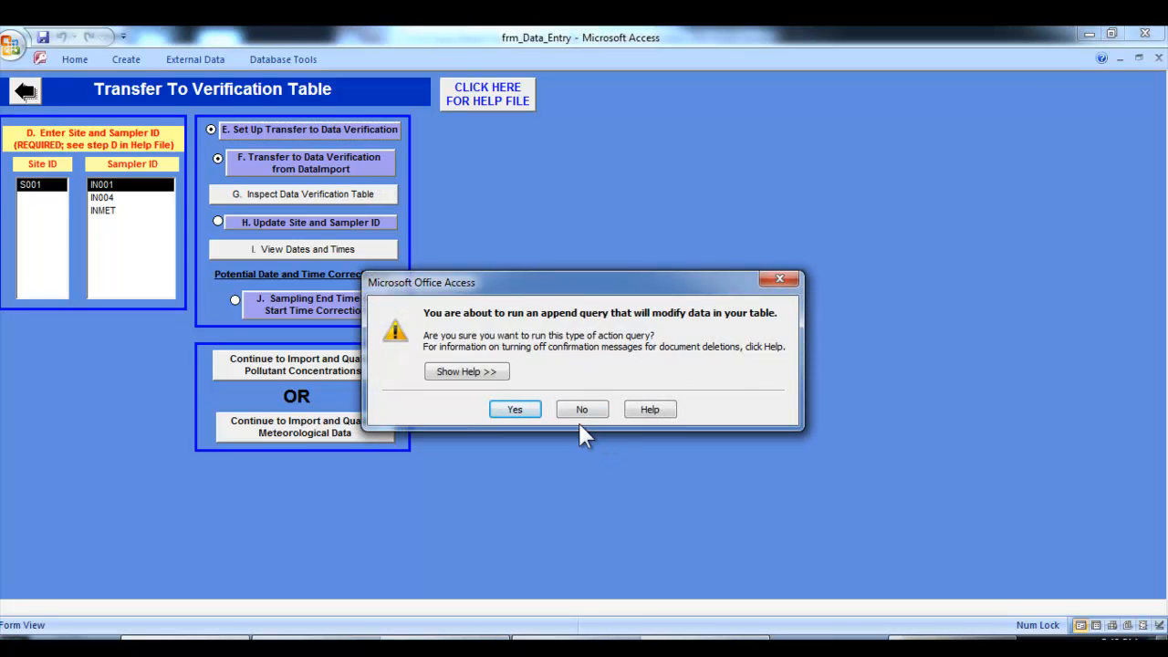
pyautogui.click(516, 410)
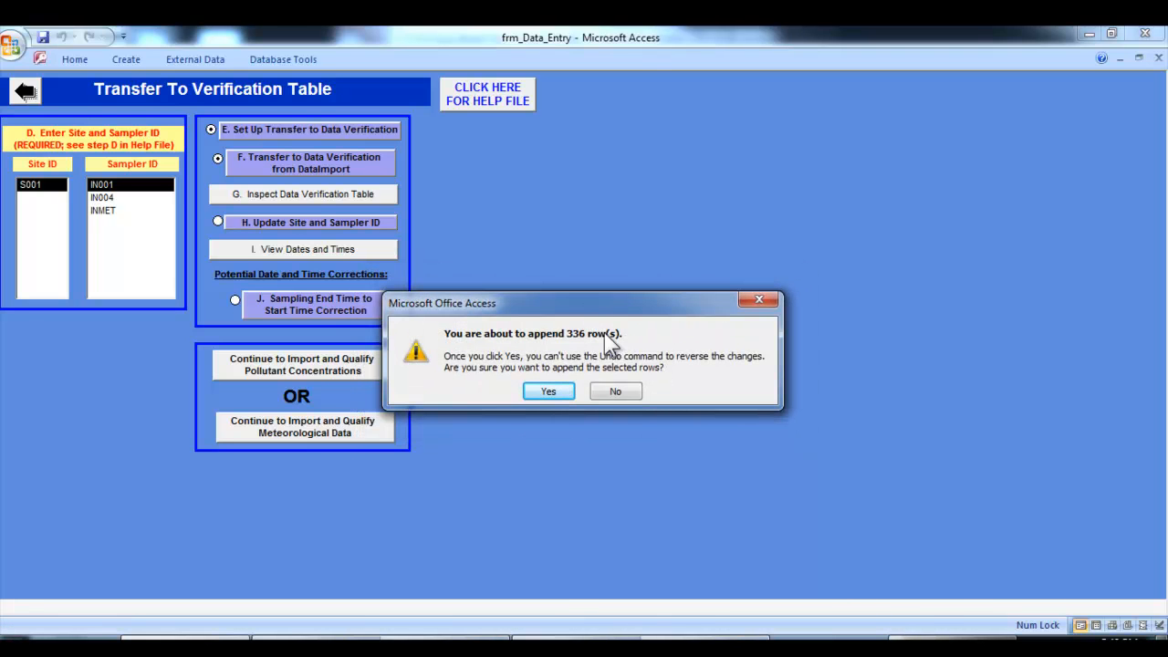
pyautogui.click(558, 393)
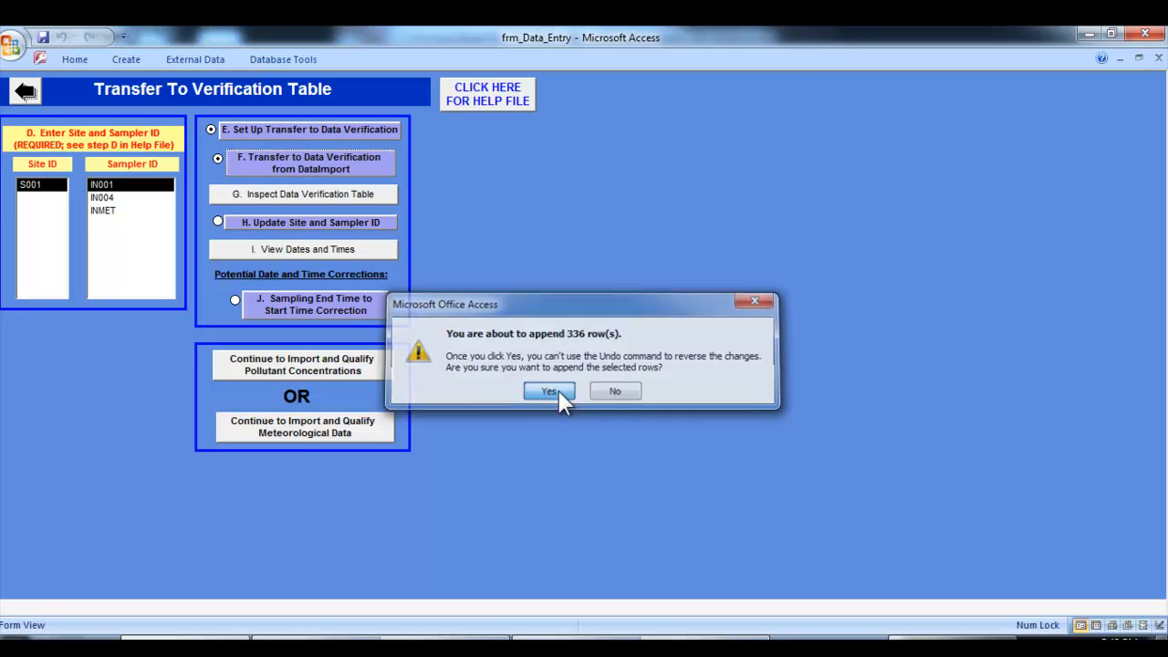
pyautogui.click(326, 199)
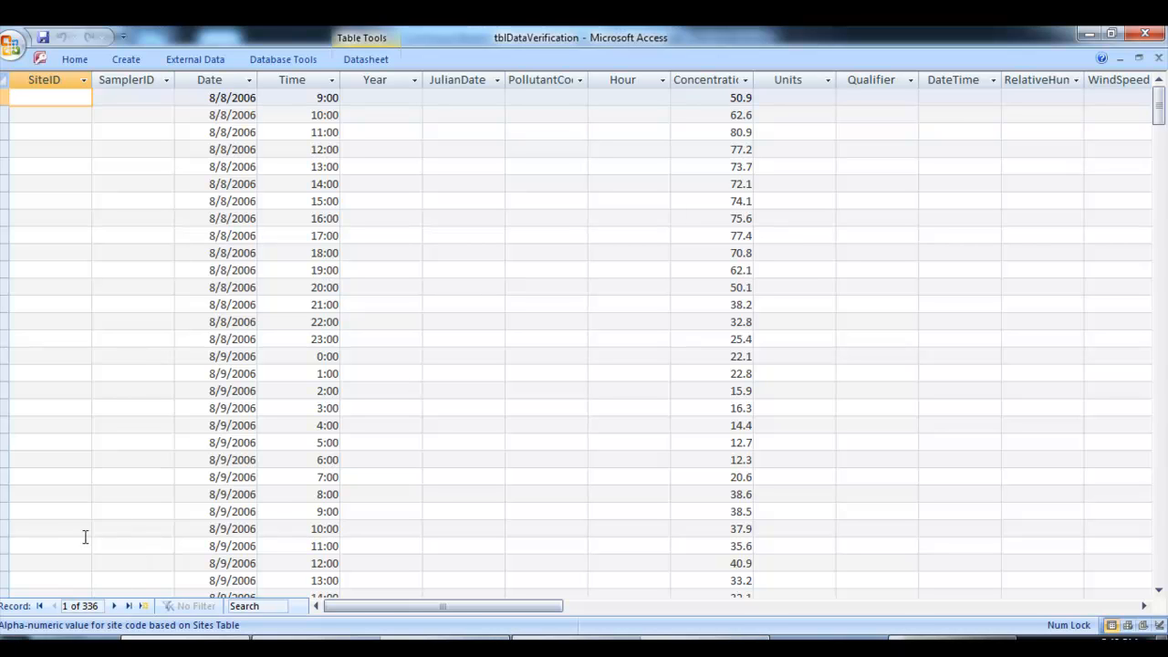
pyautogui.click(1157, 60)
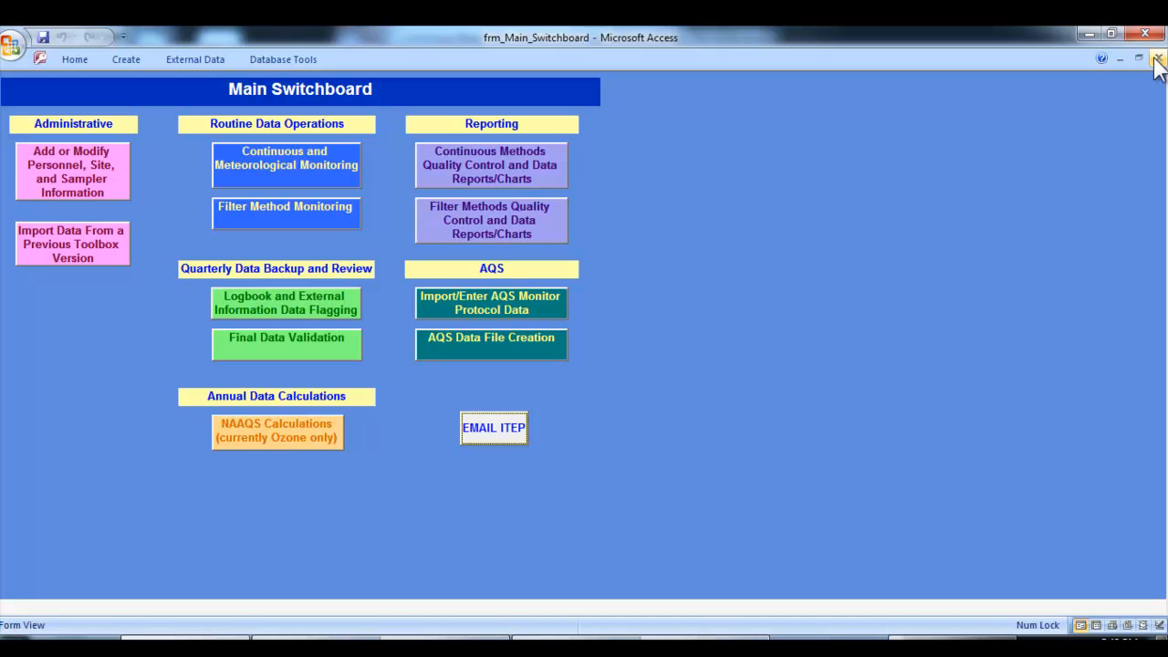
# Reopen the Transfer To Verification Table form and update the transferred records with site ID S001 and sampler ID IN001.
pyautogui.click(297, 178)
pyautogui.click(176, 208)
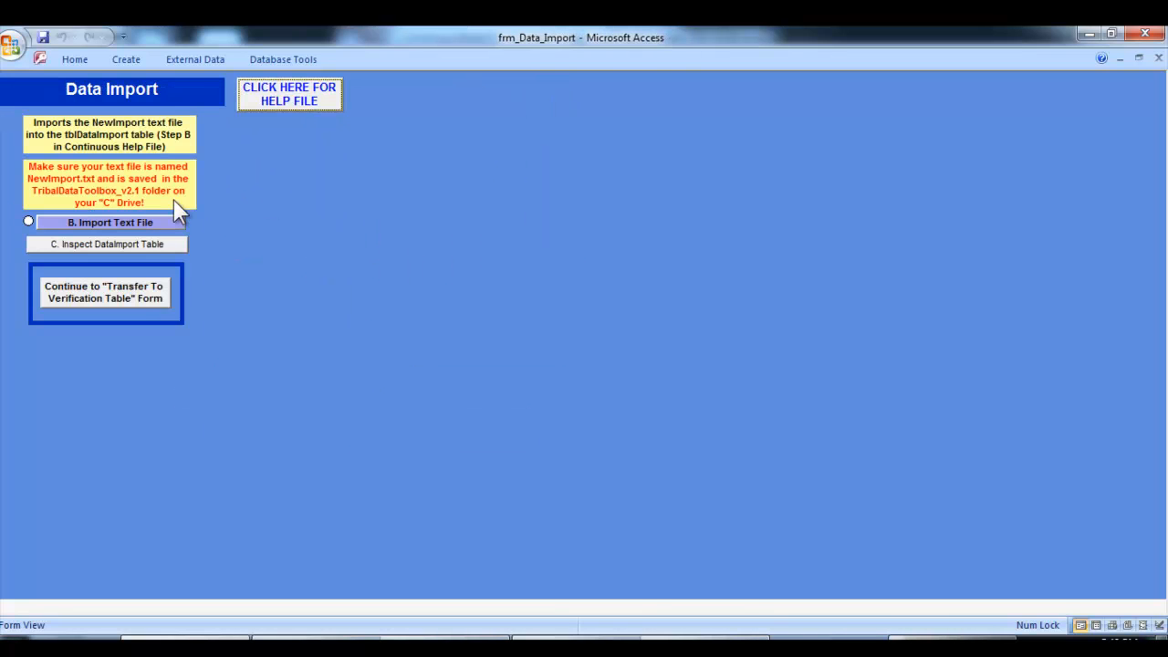
pyautogui.click(143, 302)
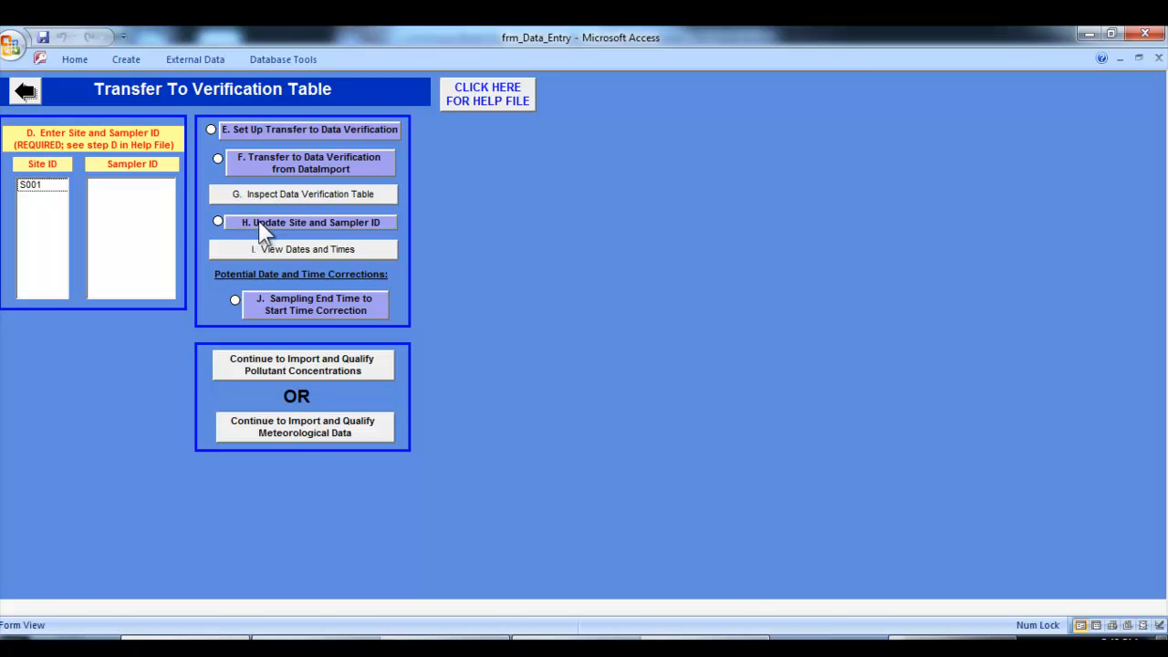
pyautogui.click(52, 184)
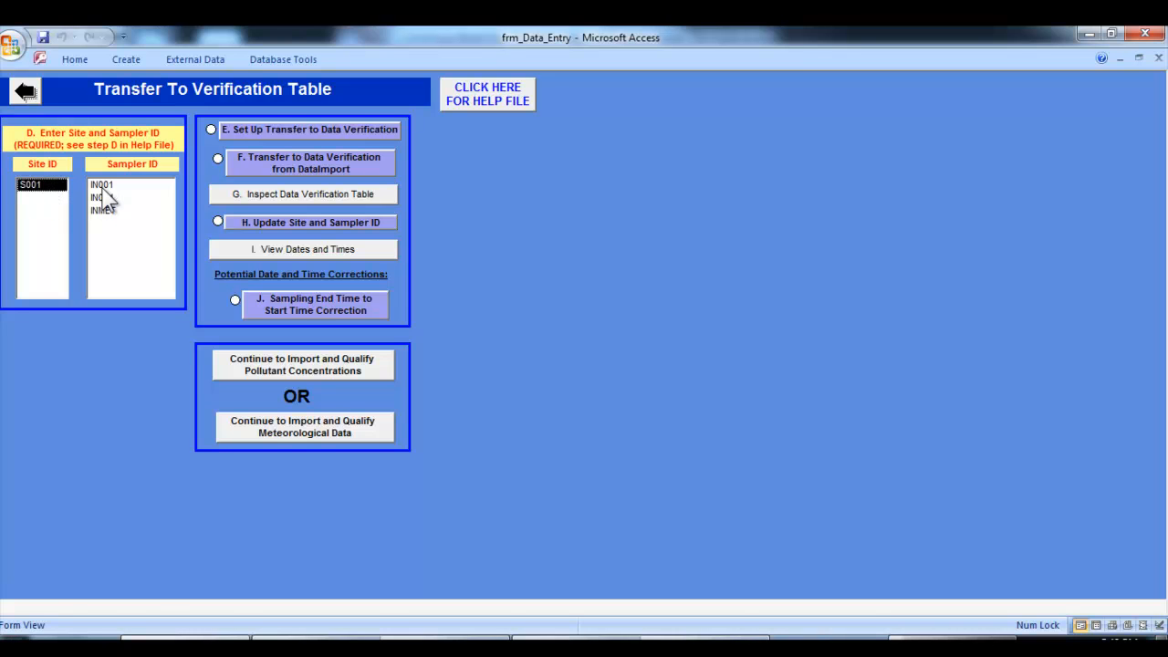
pyautogui.click(101, 187)
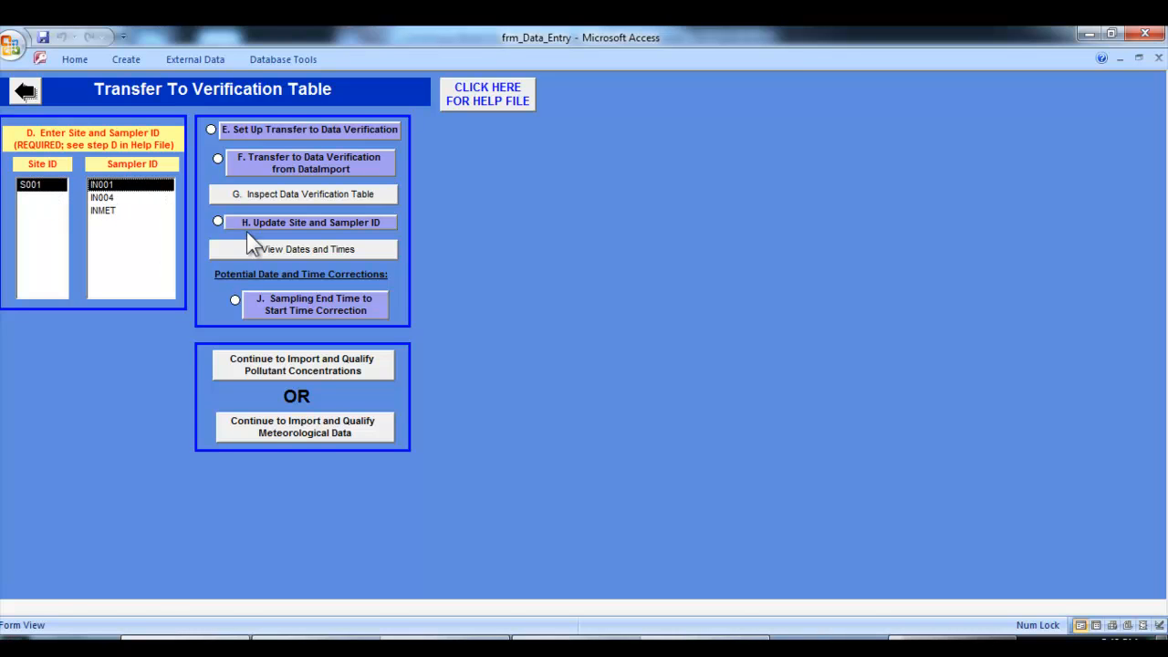
pyautogui.click(279, 224)
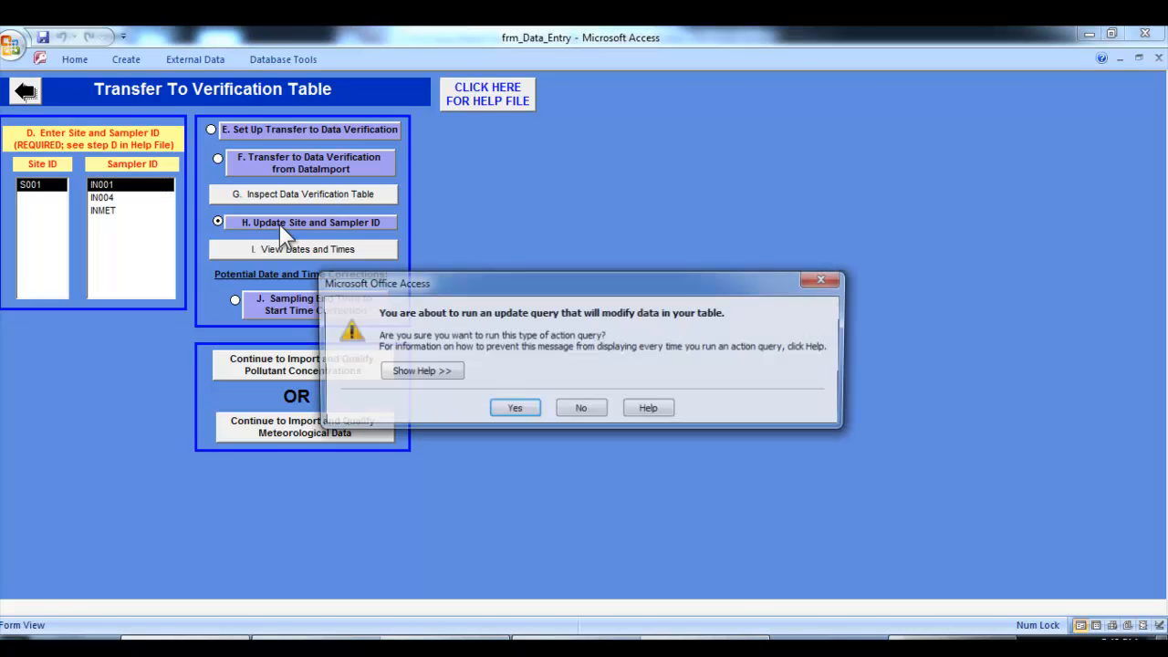
pyautogui.click(514, 410)
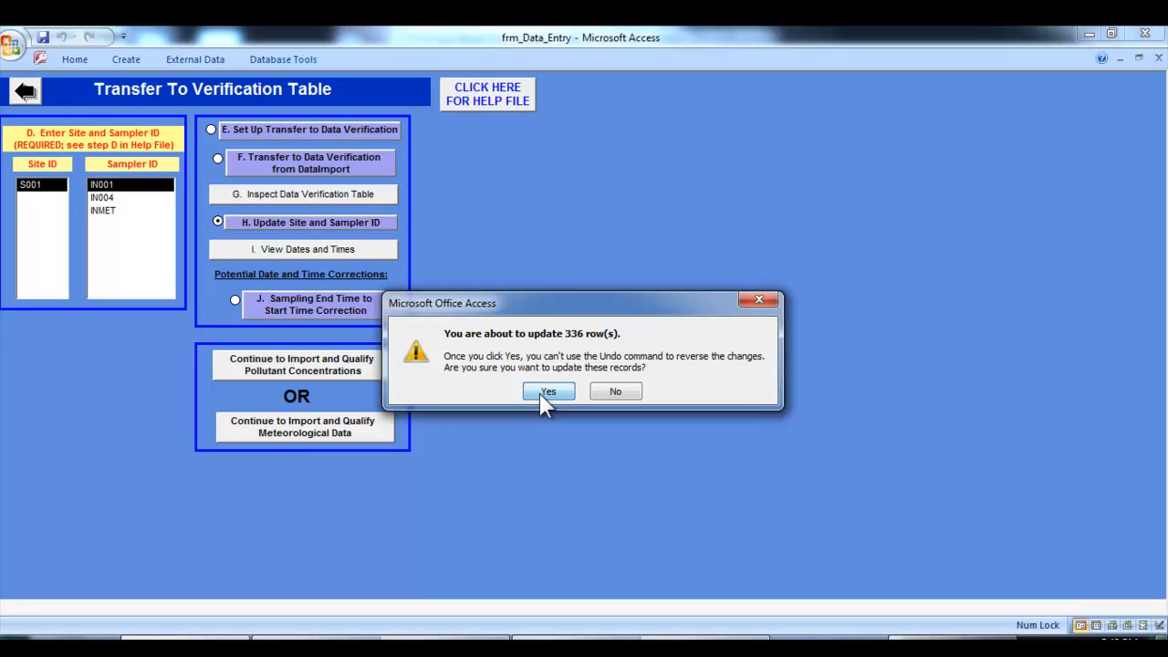
pyautogui.click(543, 393)
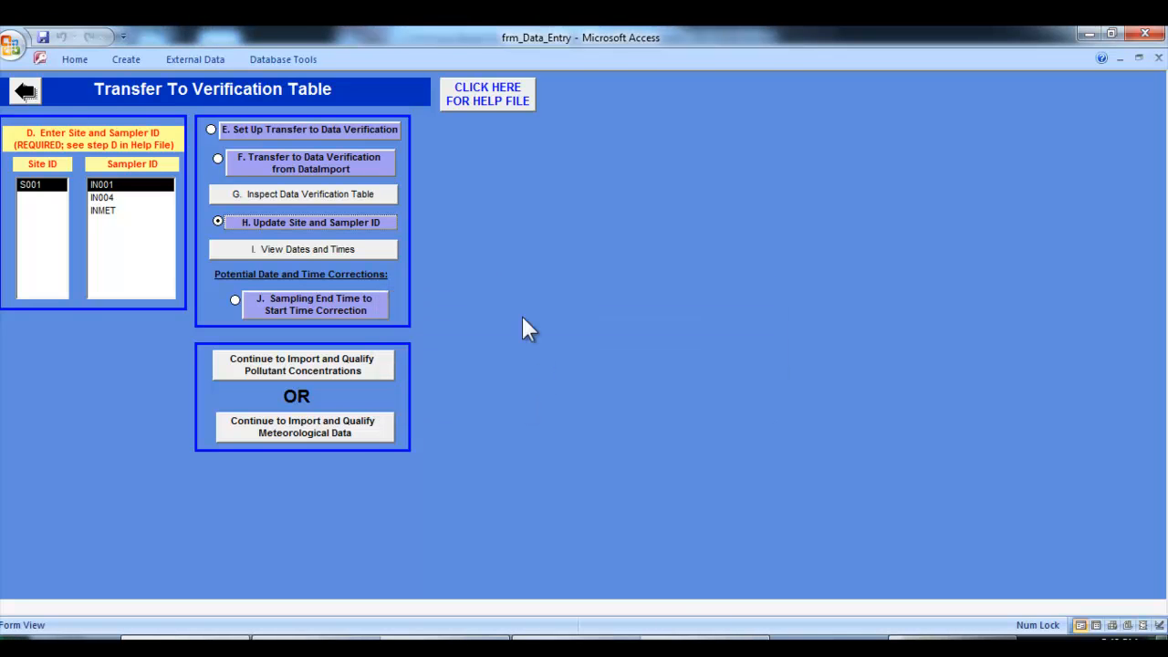
# Examine the start dates and times of the transferred records, then return to the Transfer To Verification Table form.
pyautogui.click(370, 252)
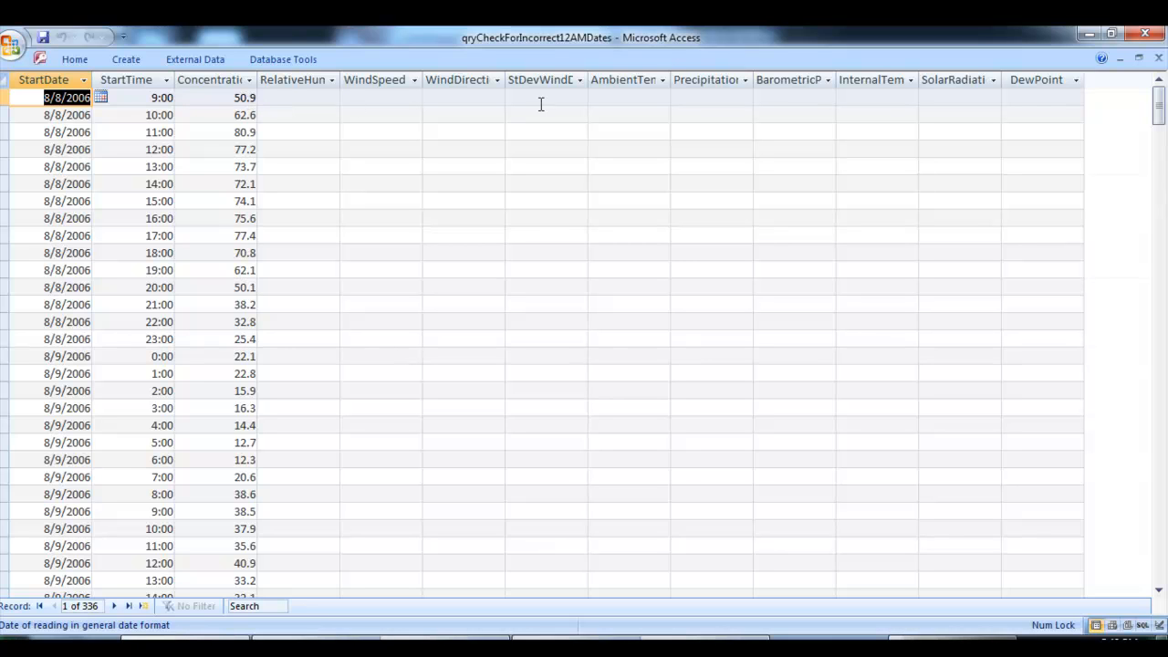
pyautogui.click(1158, 59)
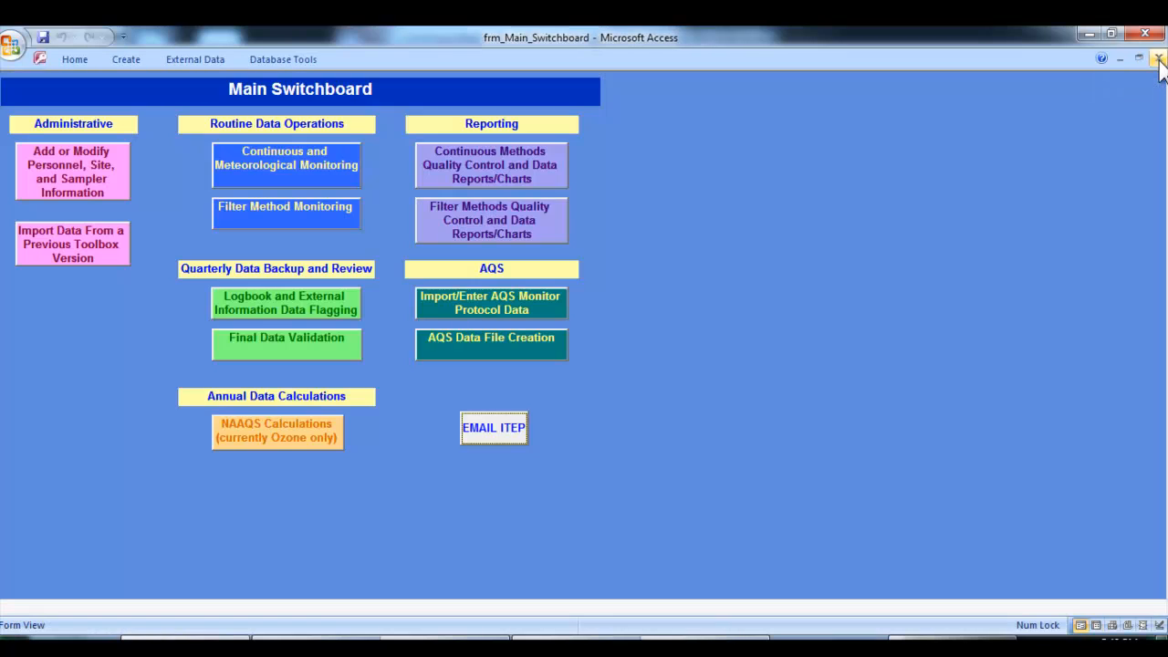
pyautogui.click(330, 173)
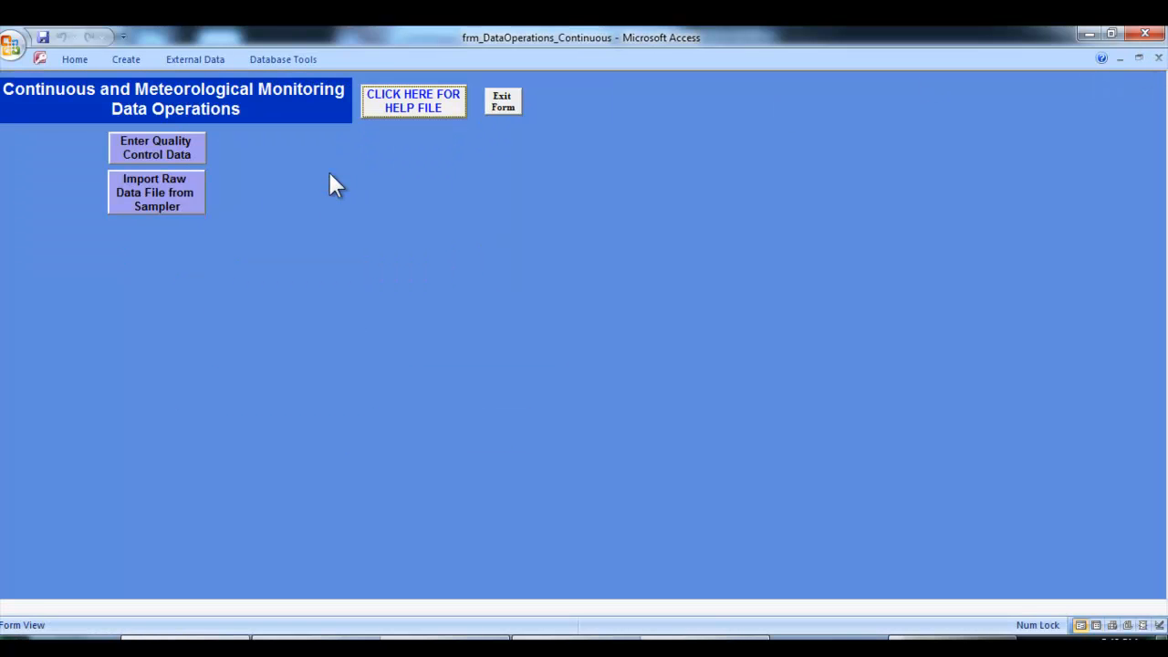
pyautogui.click(165, 205)
pyautogui.click(146, 295)
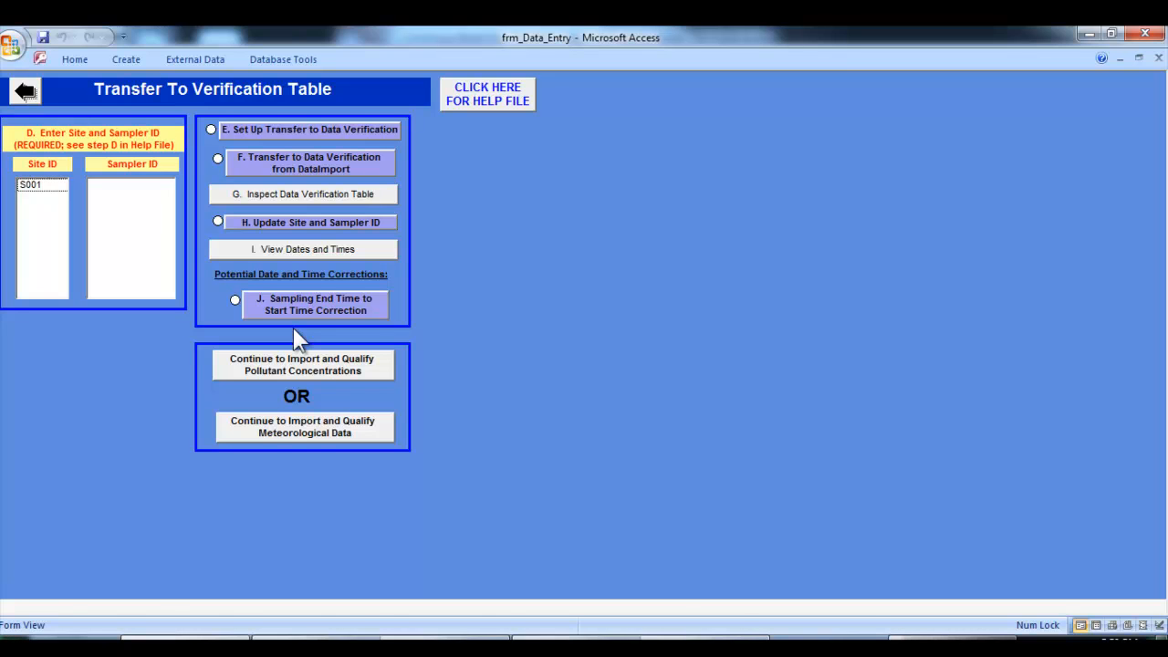
# Check the Exercise Four Word document's hint about end-time correction, then return to the transfer form in Access.
pyautogui.click(641, 637)
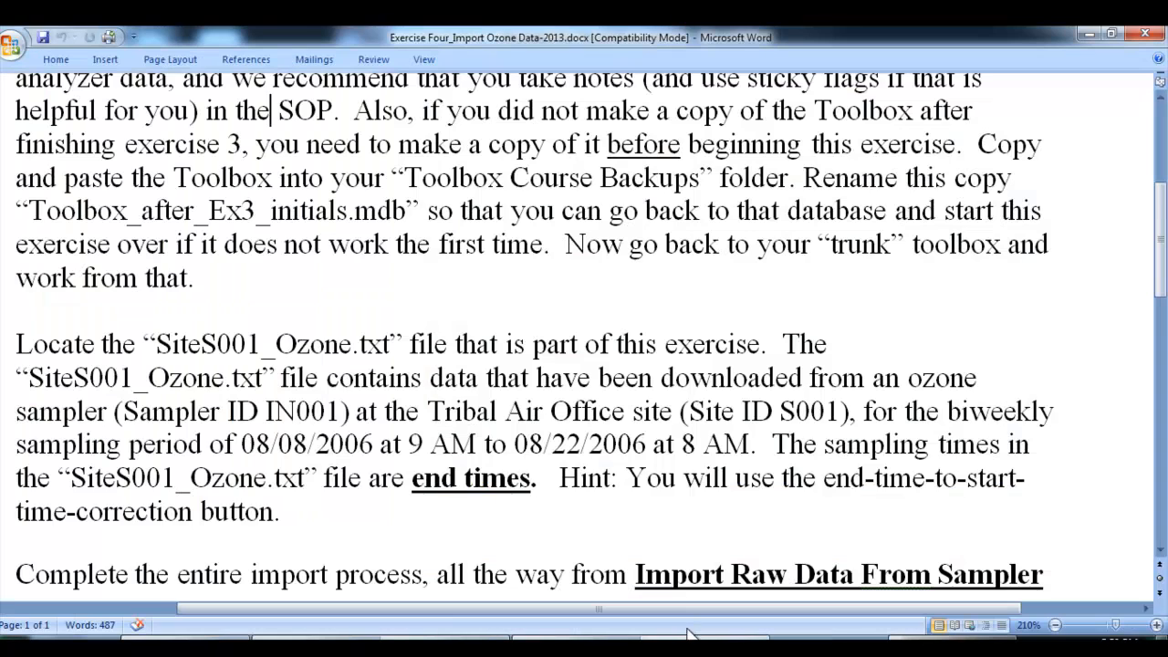
pyautogui.moveTo(560, 478); pyautogui.dragTo(563, 502)
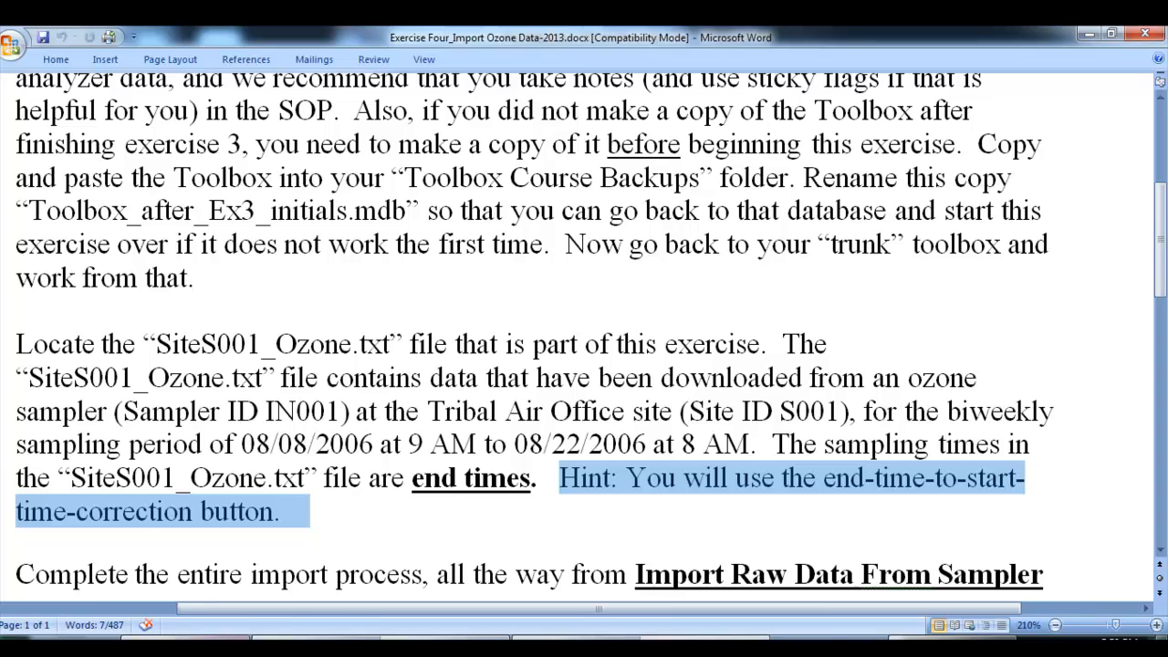
pyautogui.click(219, 637)
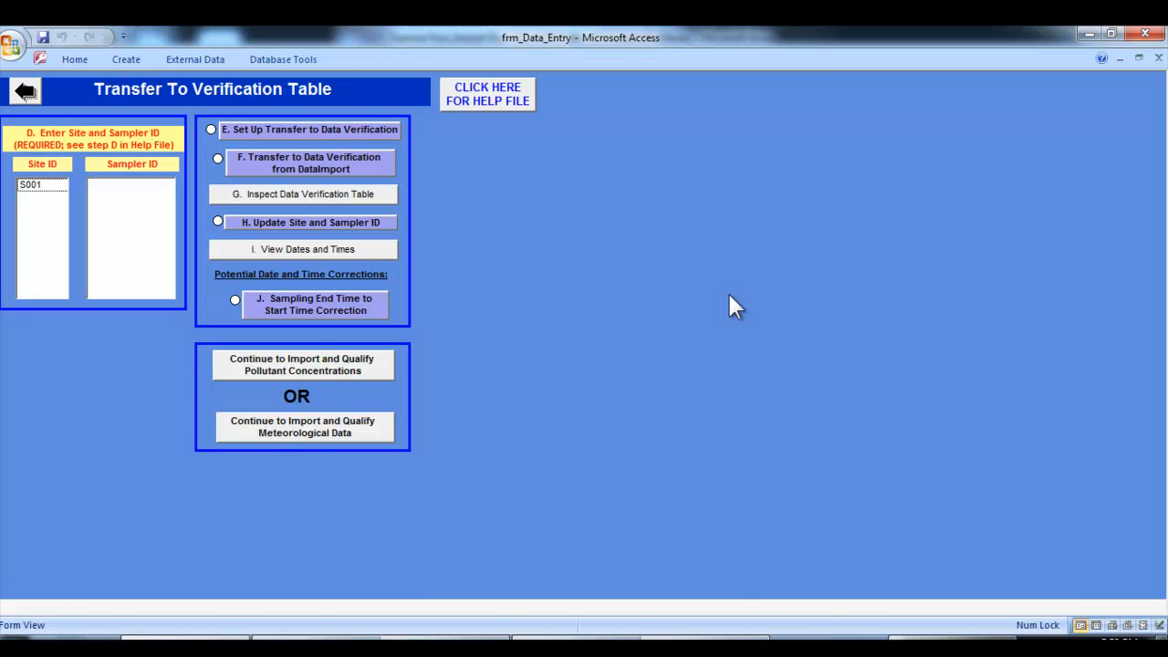
# Run the sampling end time to start time correction on the transferred records and accept the update.
pyautogui.click(295, 309)
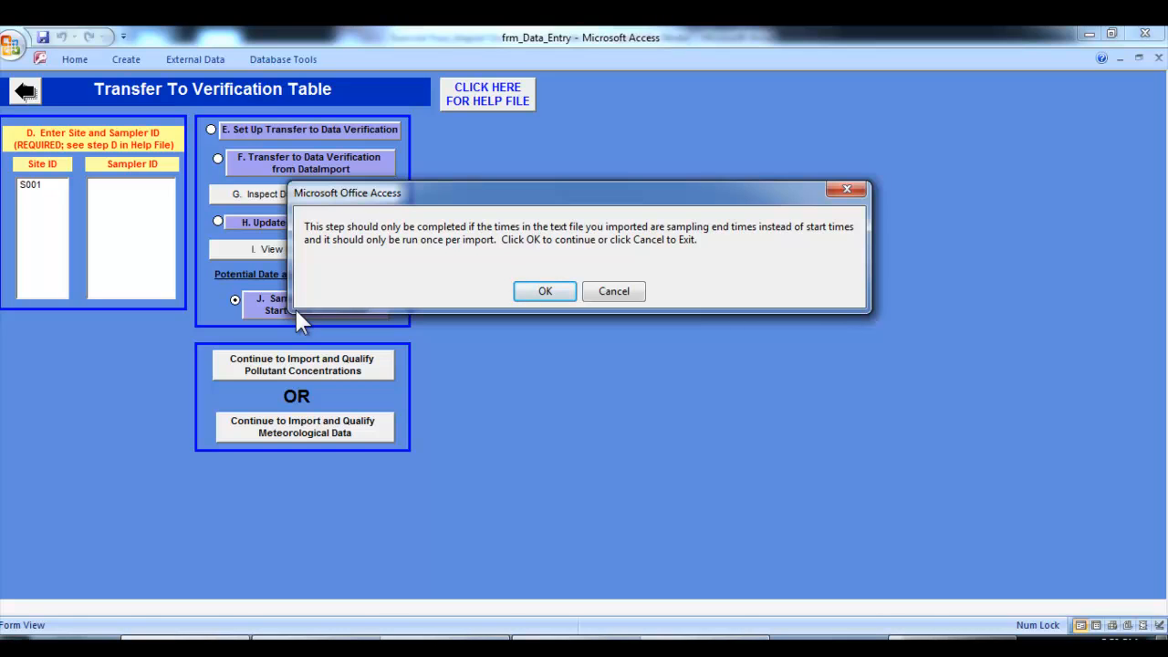
pyautogui.click(522, 290)
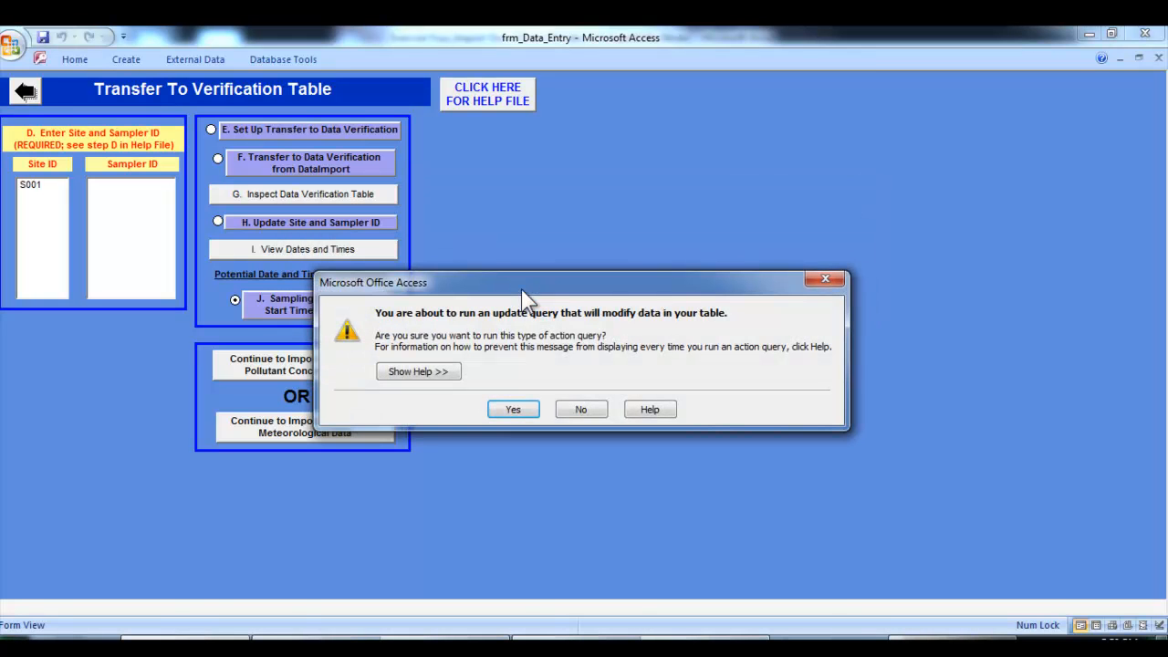
pyautogui.click(507, 411)
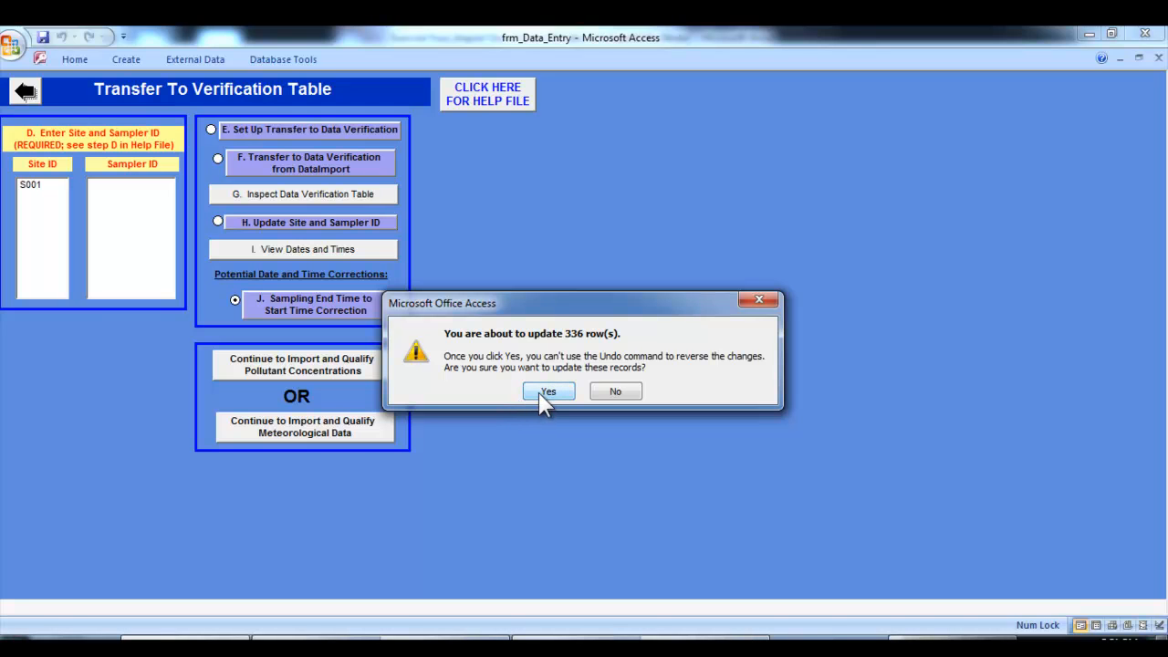
pyautogui.click(547, 392)
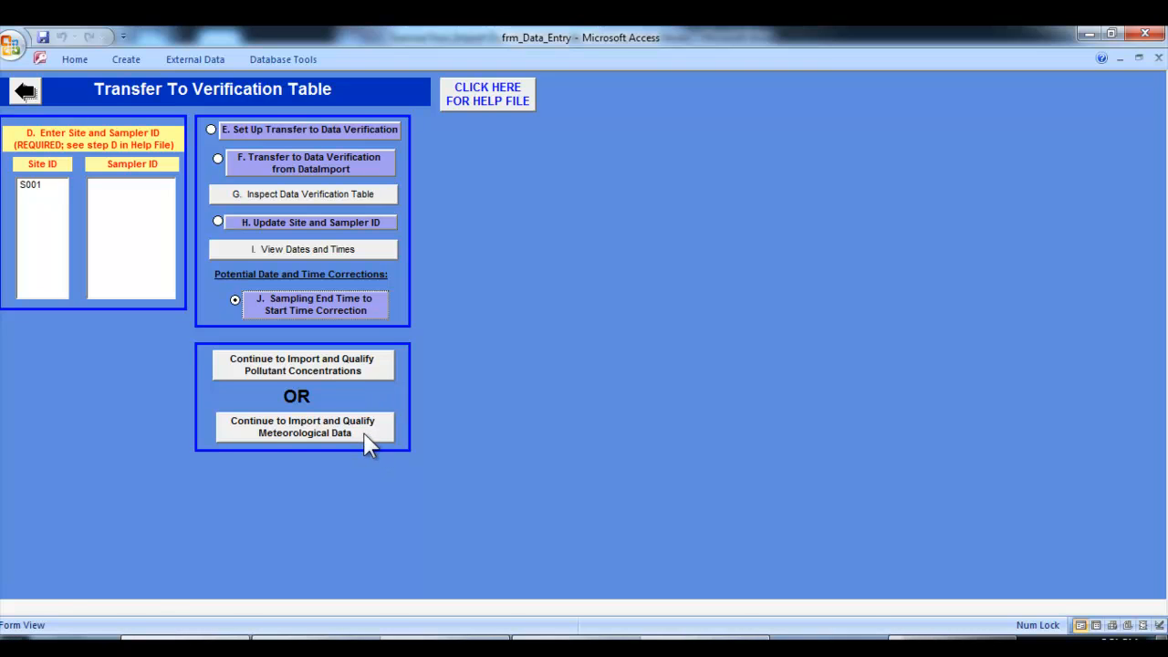
# Continue to the pollutant concentrations form and update the imported records with pollutant O3 and units PPB.
pyautogui.click(370, 381)
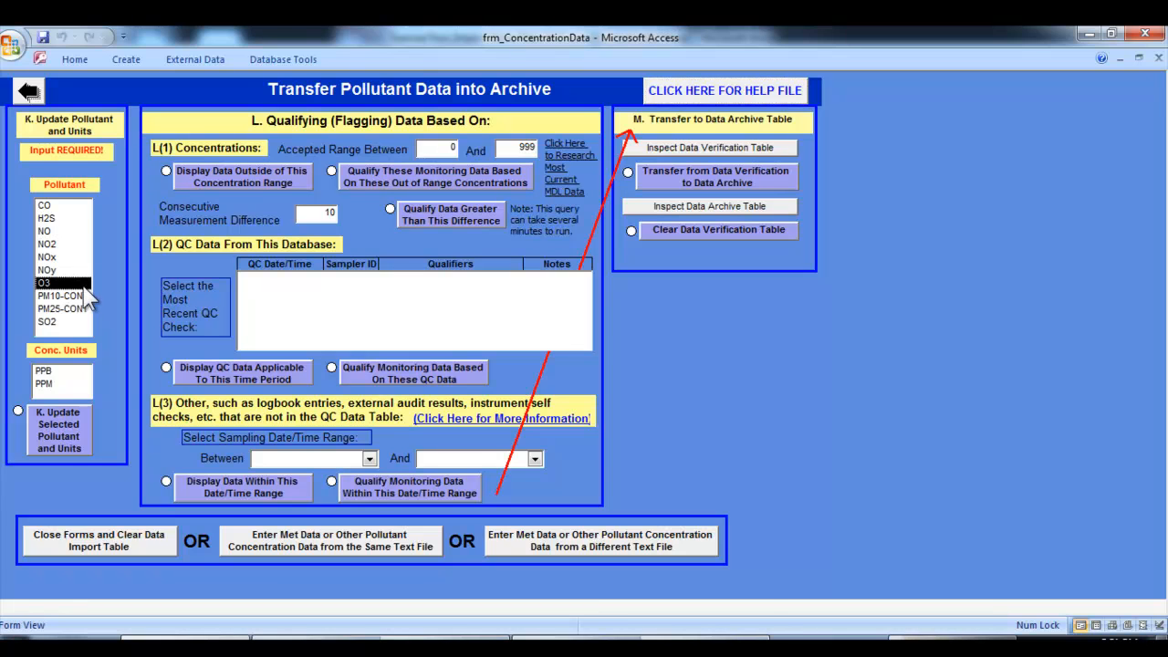
pyautogui.click(47, 372)
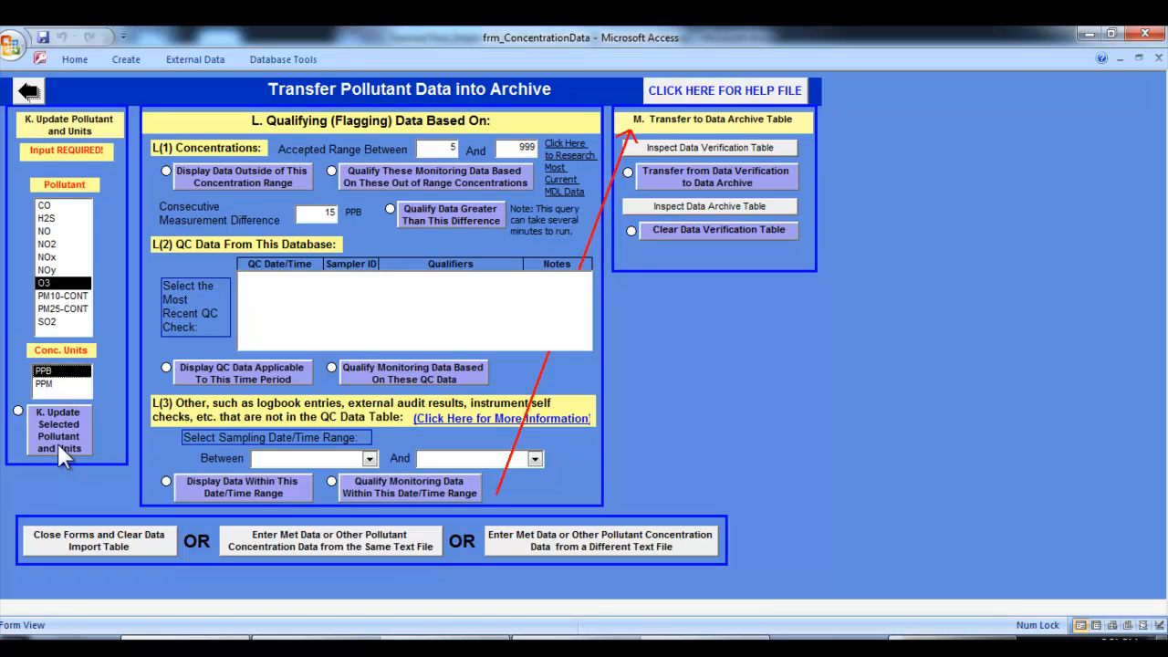
pyautogui.click(56, 441)
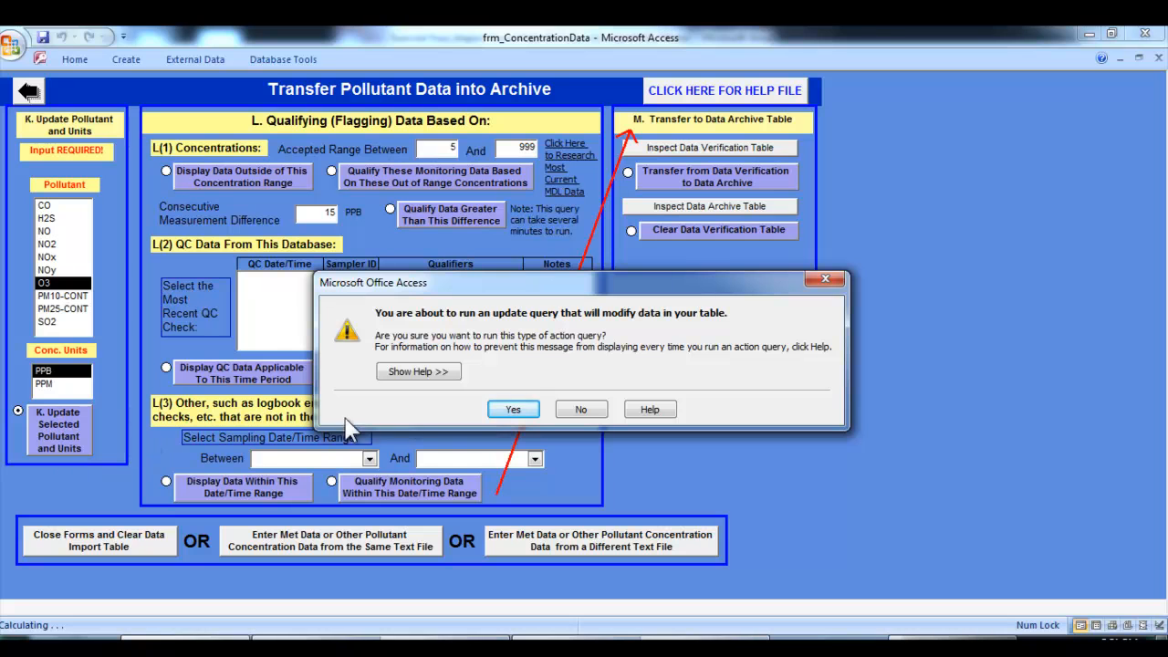
pyautogui.click(513, 411)
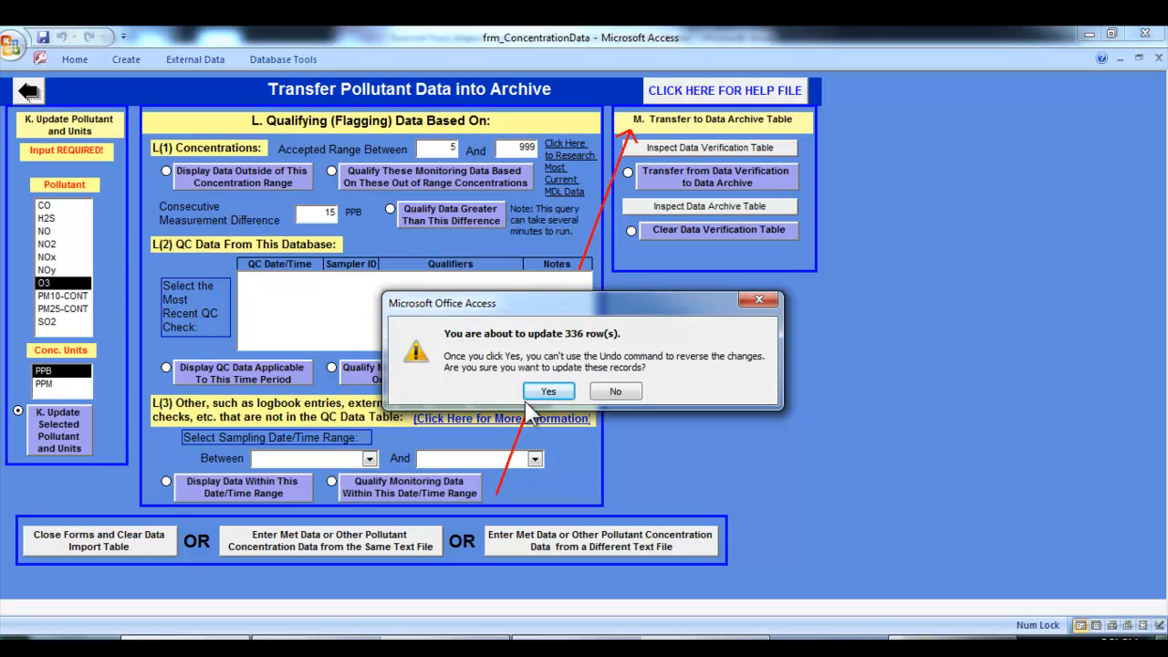
pyautogui.click(548, 392)
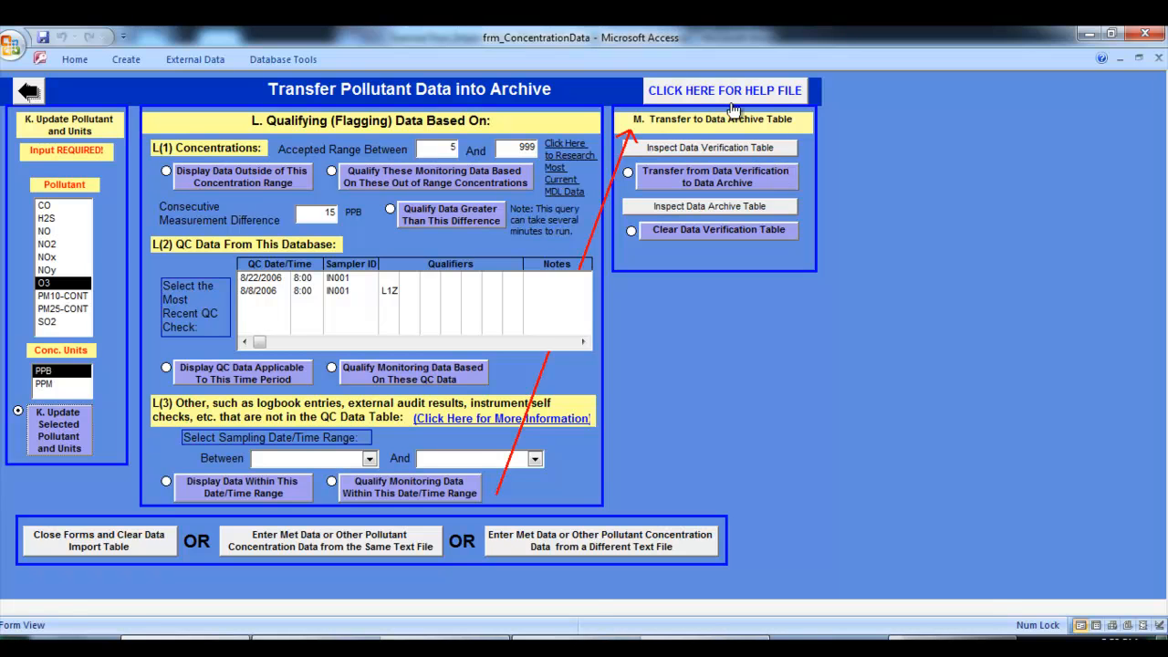
# Inspect the pollutant code and units columns in the data verification table, then return to the pollutant form.
pyautogui.click(656, 150)
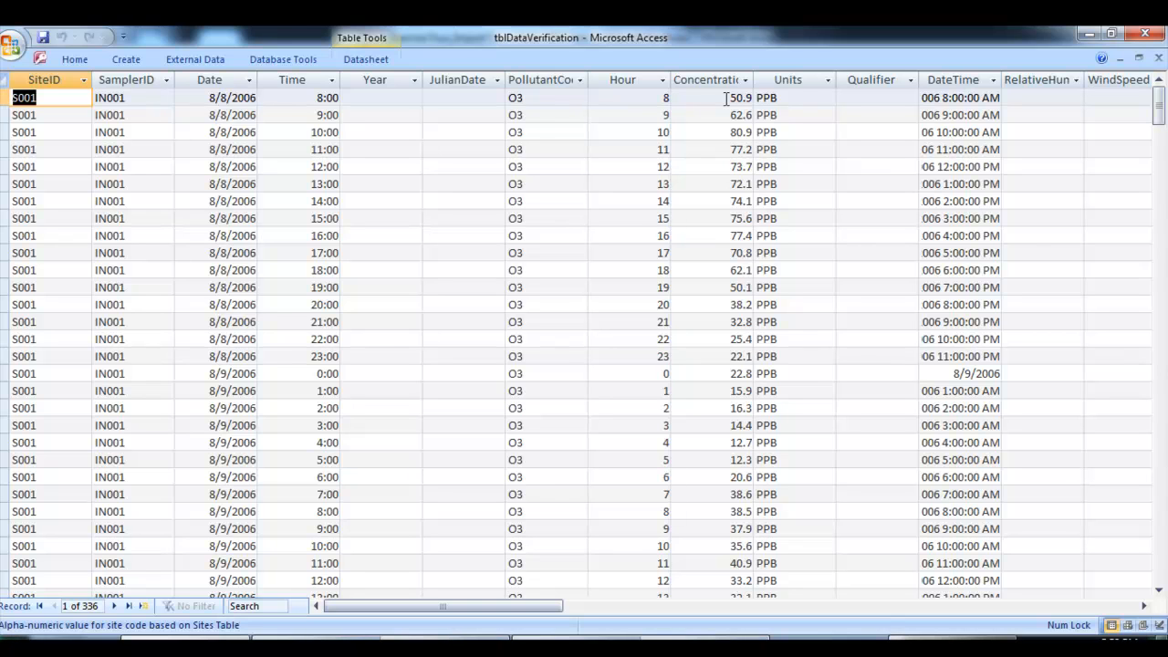
pyautogui.click(567, 96)
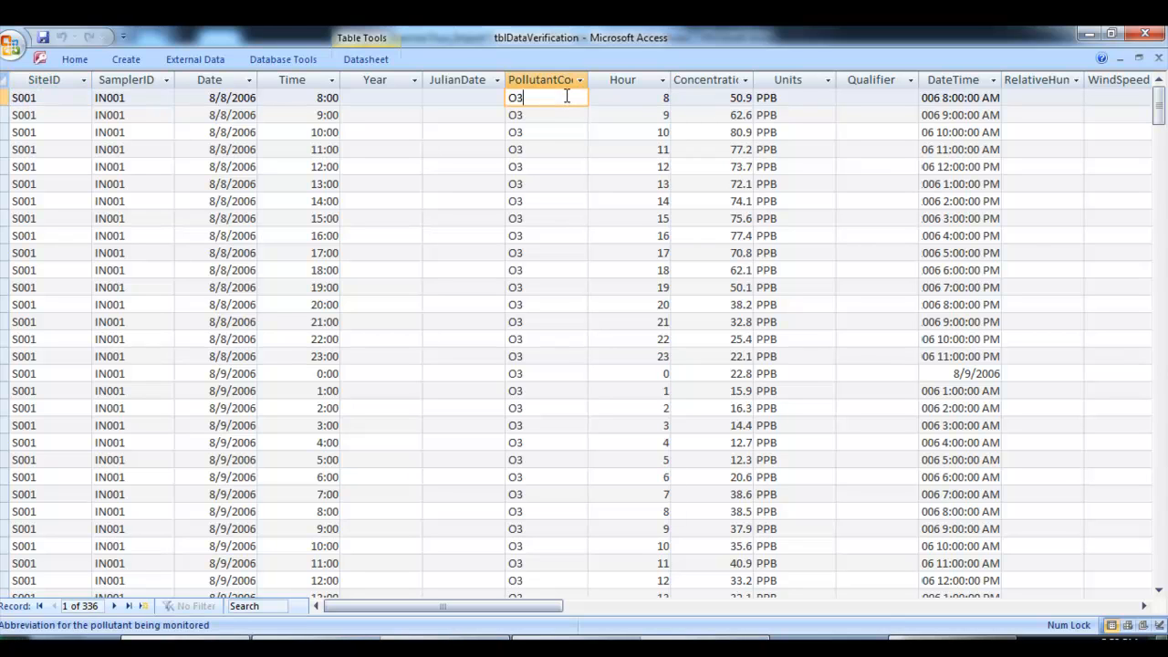
pyautogui.click(812, 97)
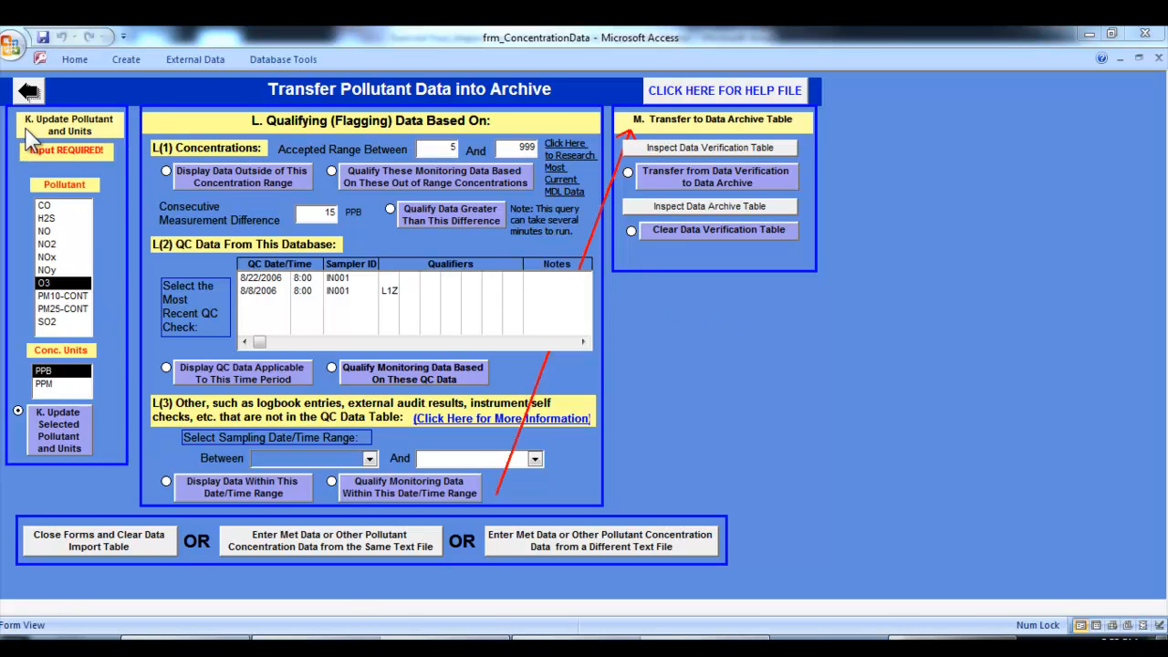
pyautogui.click(18, 412)
# Set the accepted concentration range's upper limit to 75 and display the data outside the range, then close the results.
pyautogui.click(218, 181)
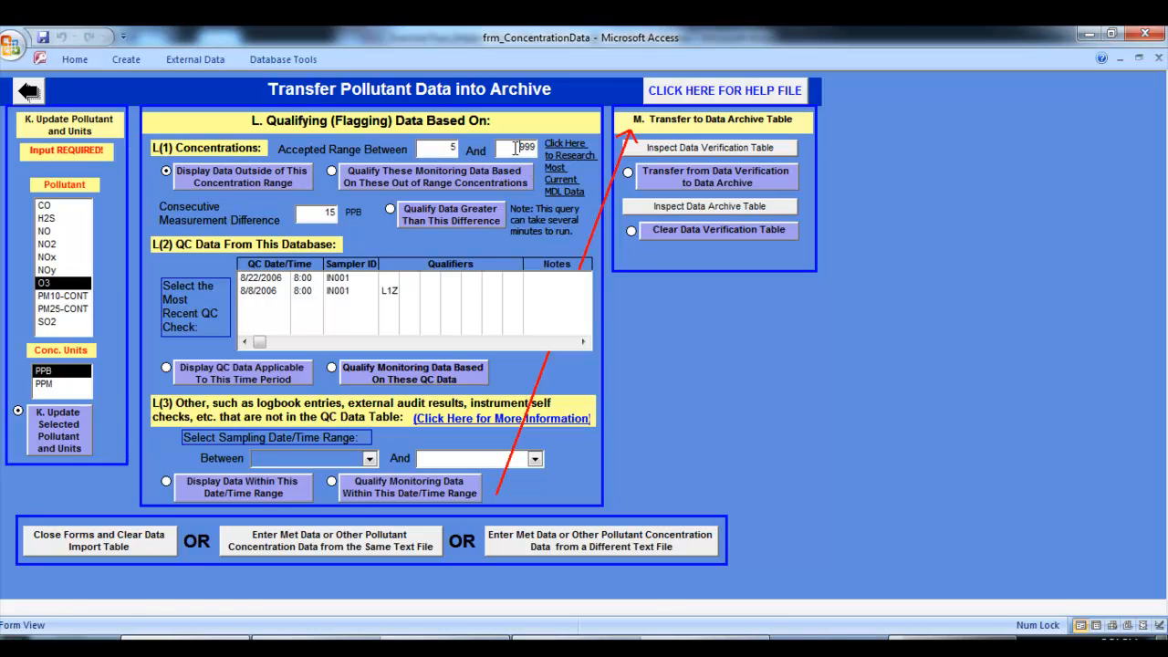
pyautogui.moveTo(515, 147); pyautogui.dragTo(537, 147)
pyautogui.write('75')
pyautogui.click(239, 176)
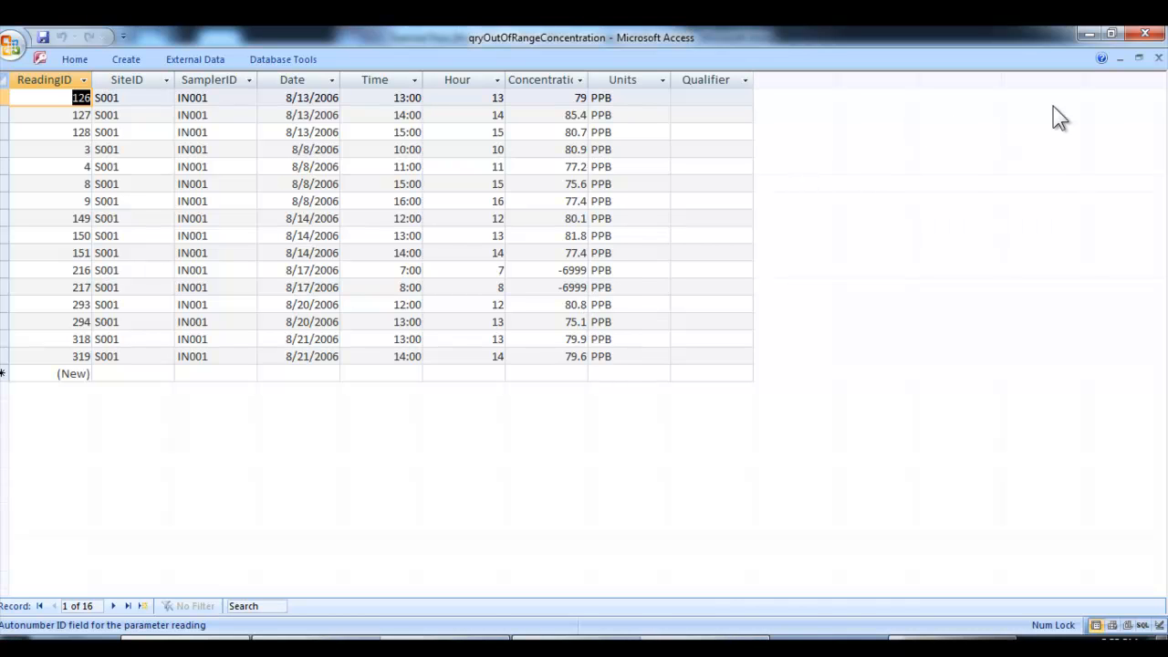
pyautogui.click(1157, 59)
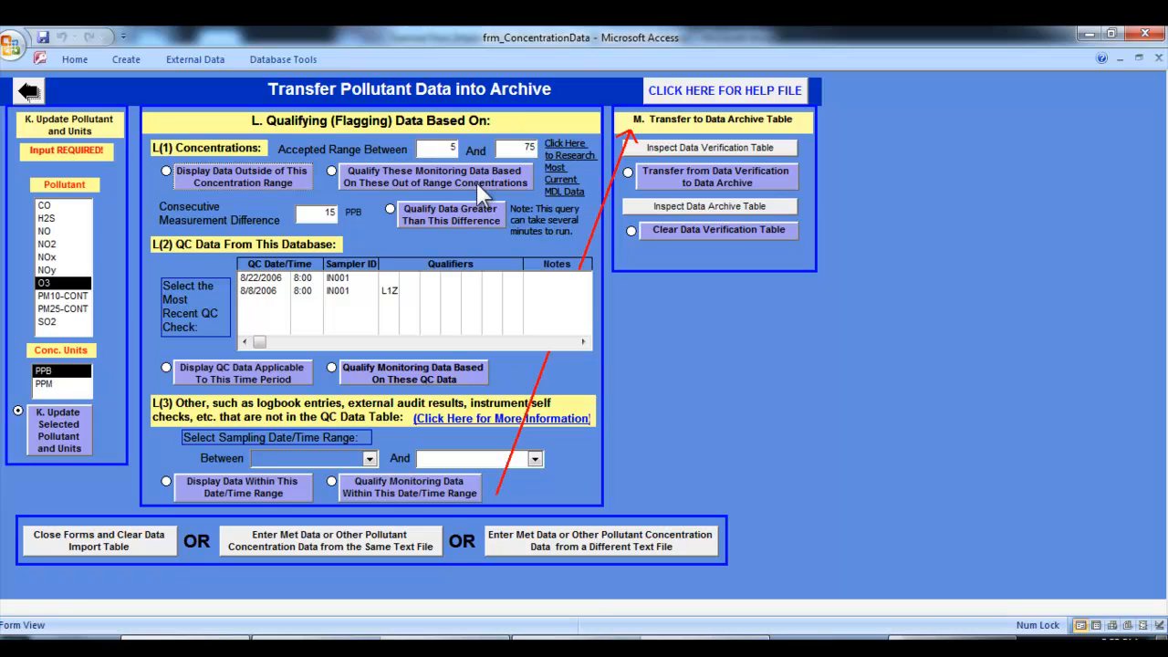
# Qualify the monitoring data outside the 5 to 75 concentration range, then review the qualifiers on those records.
pyautogui.click(439, 173)
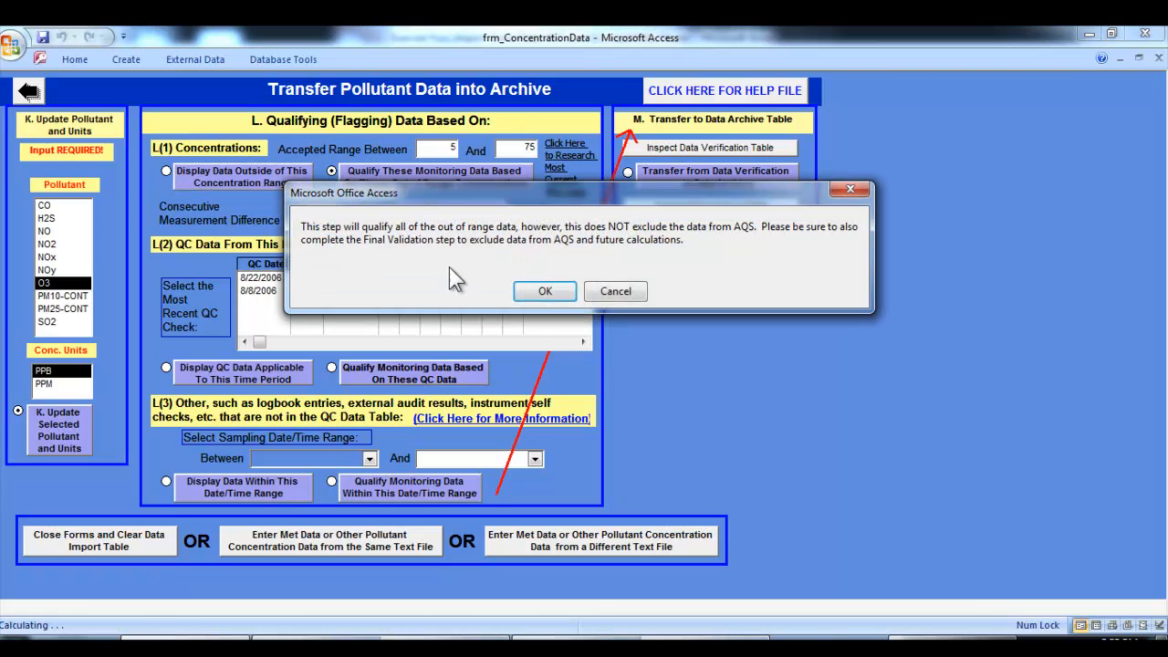
pyautogui.click(543, 292)
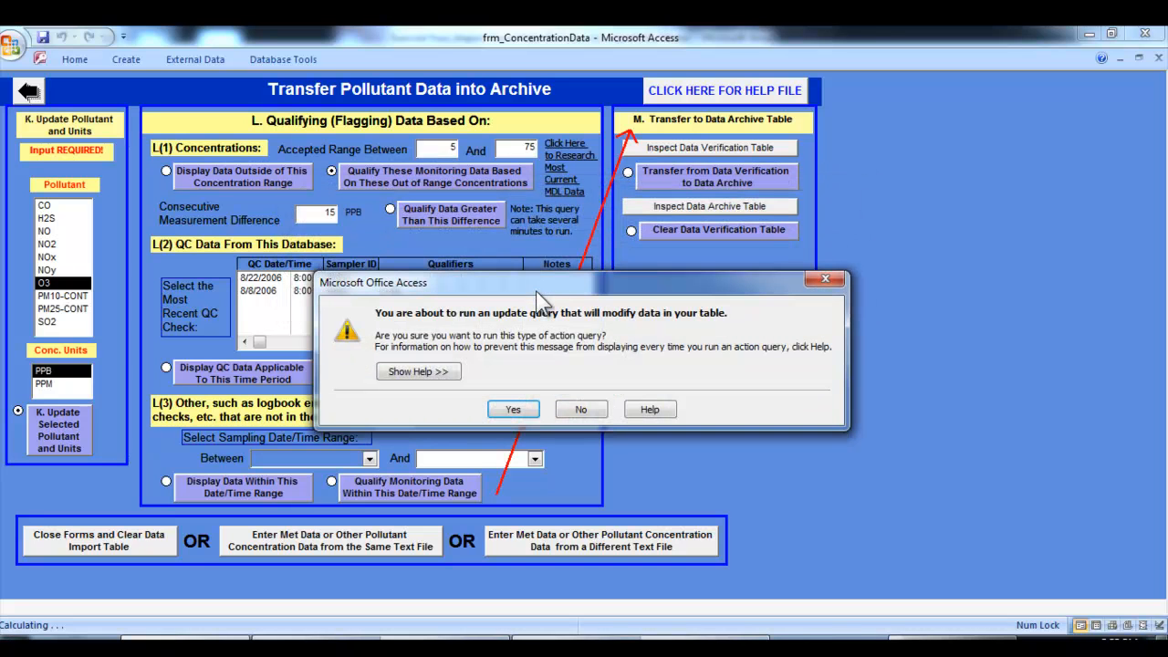
pyautogui.click(512, 410)
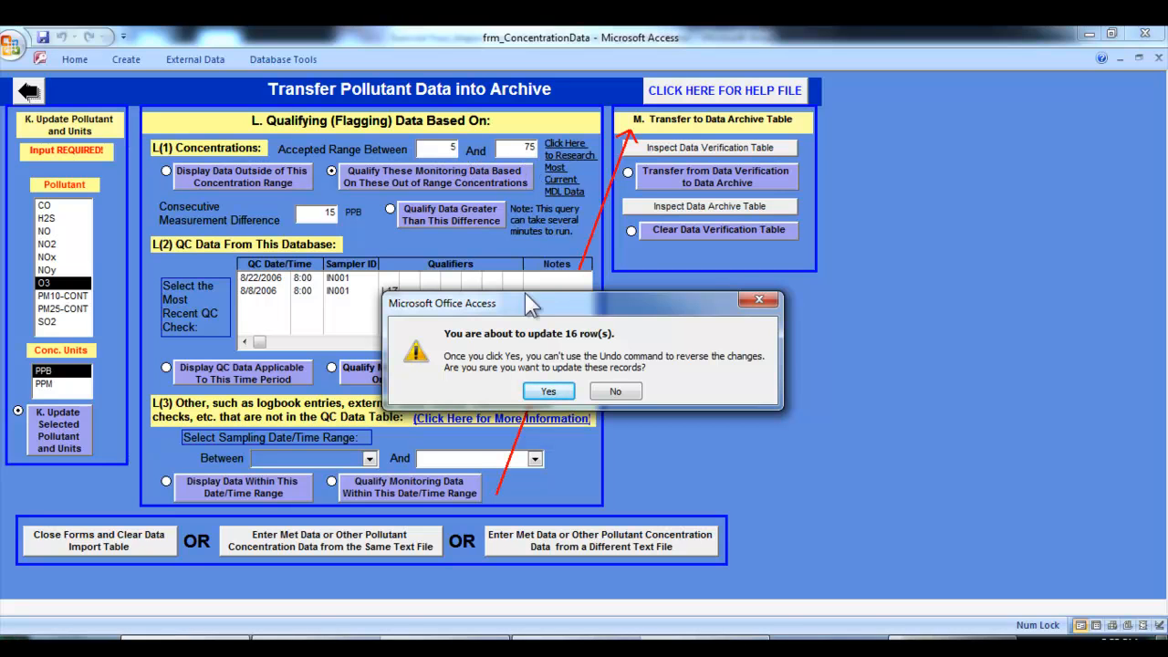
pyautogui.click(548, 393)
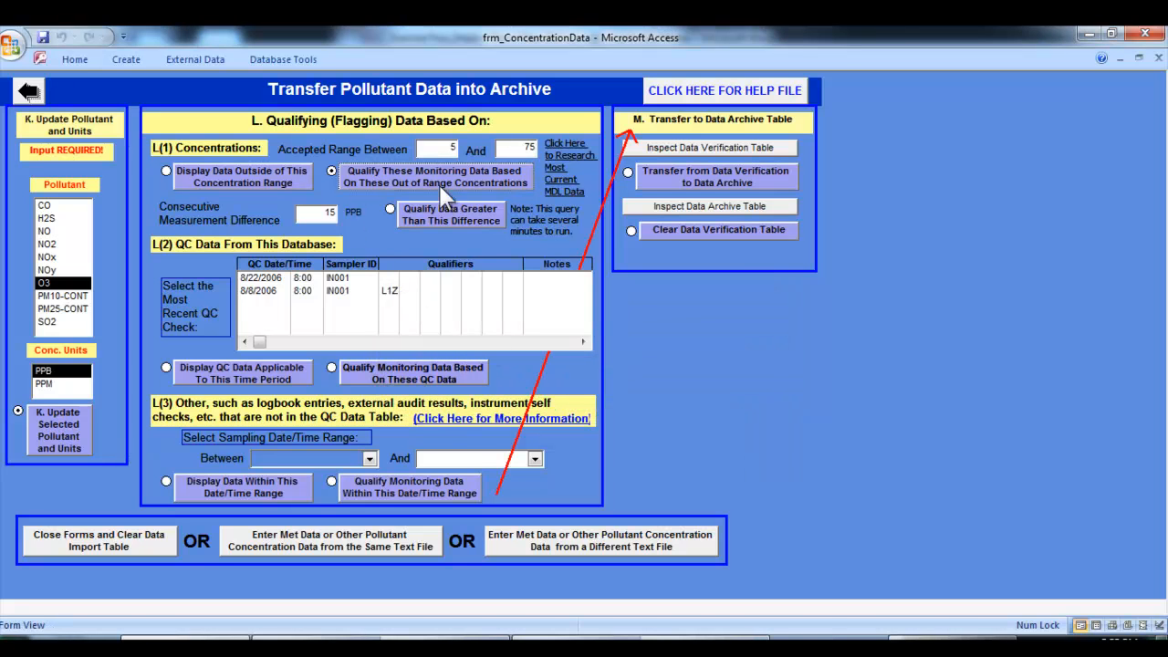
pyautogui.click(256, 175)
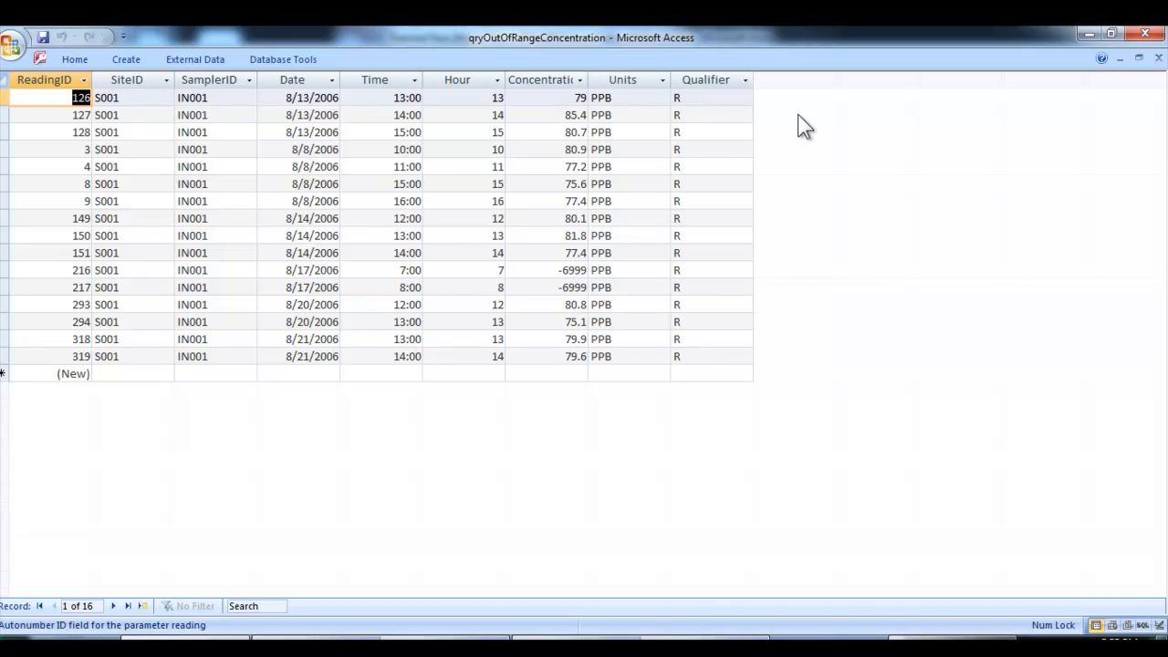
pyautogui.click(1158, 58)
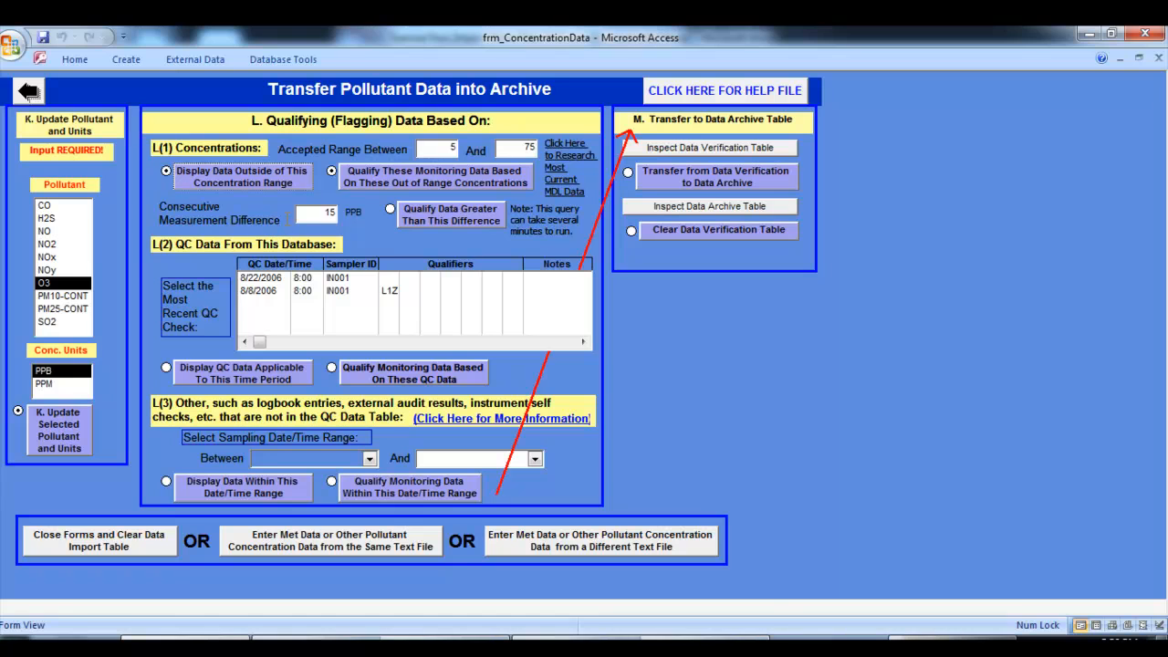
# Qualify the data whose consecutive measurement difference is greater than 15 PPB, accepting the update.
pyautogui.click(415, 219)
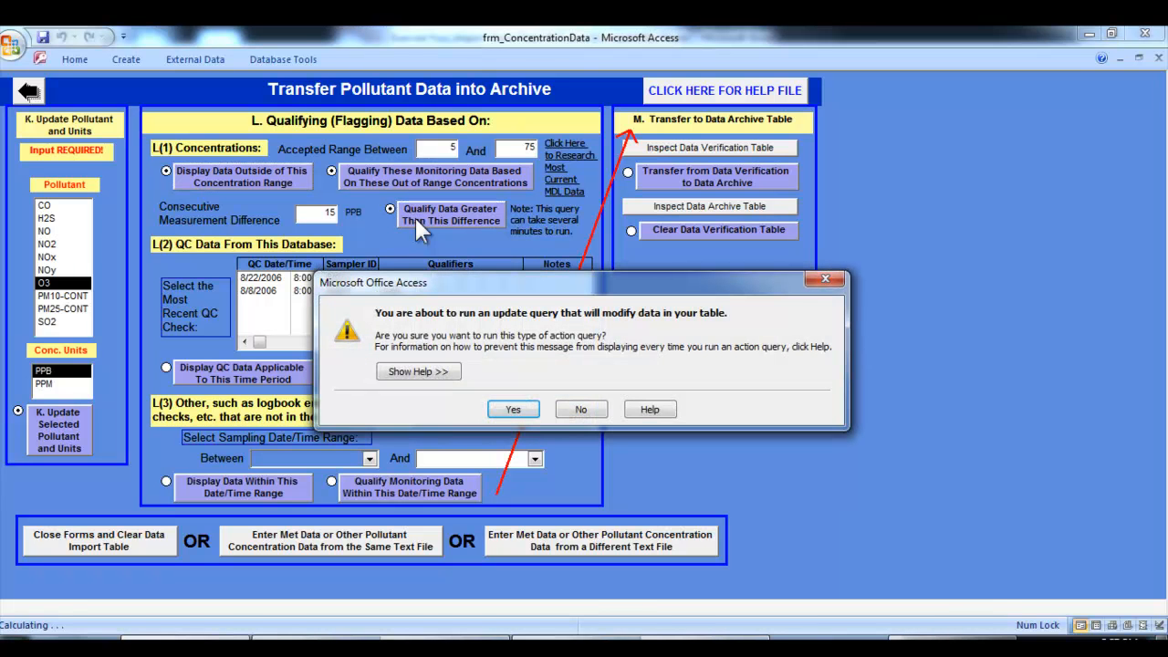
pyautogui.moveTo(462, 282); pyautogui.dragTo(265, 264)
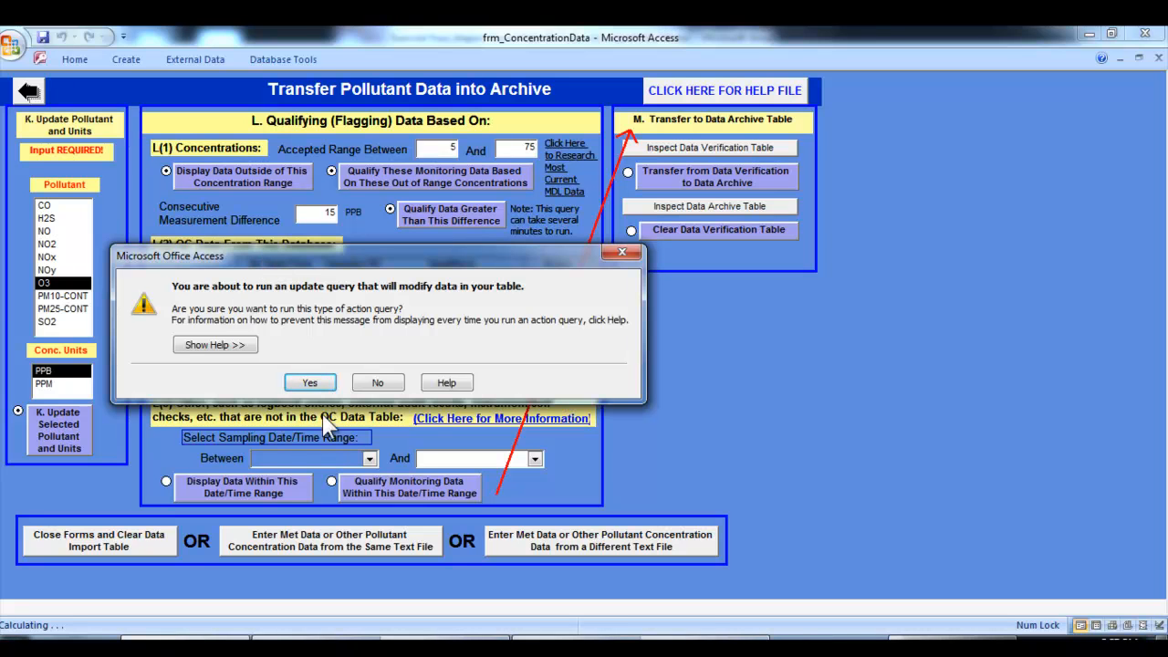
pyautogui.click(313, 382)
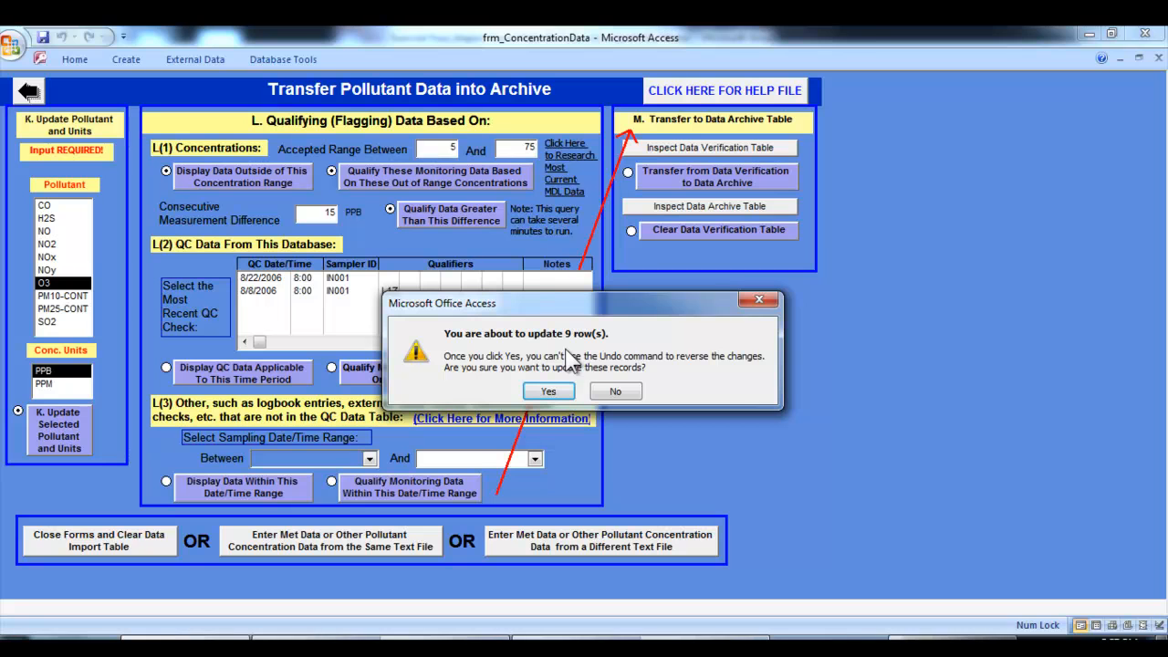
pyautogui.click(548, 393)
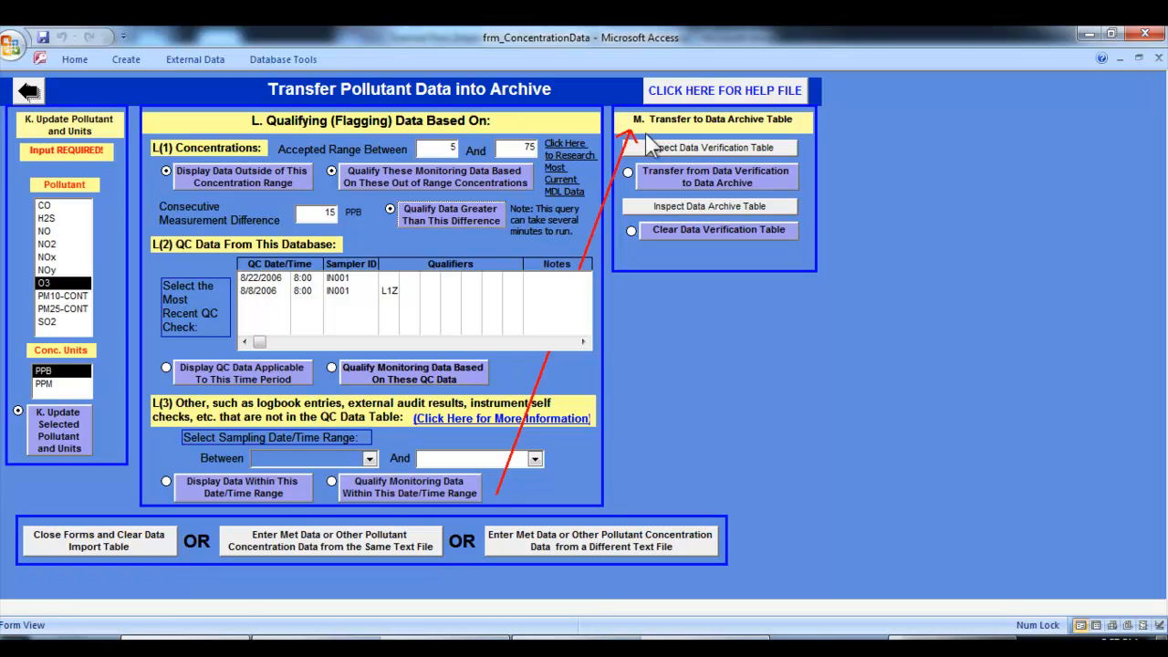
# Inspect the qualifiers in the data verification table, including the 8/17/2006 records, then close the table.
pyautogui.click(680, 149)
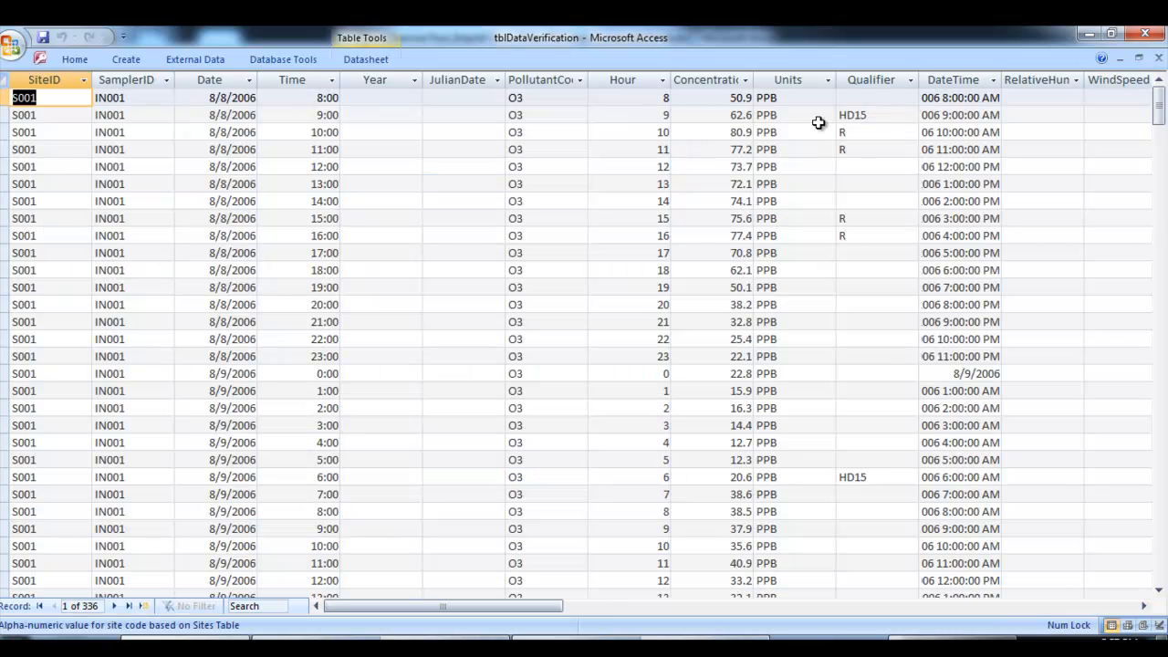
pyautogui.click(877, 114)
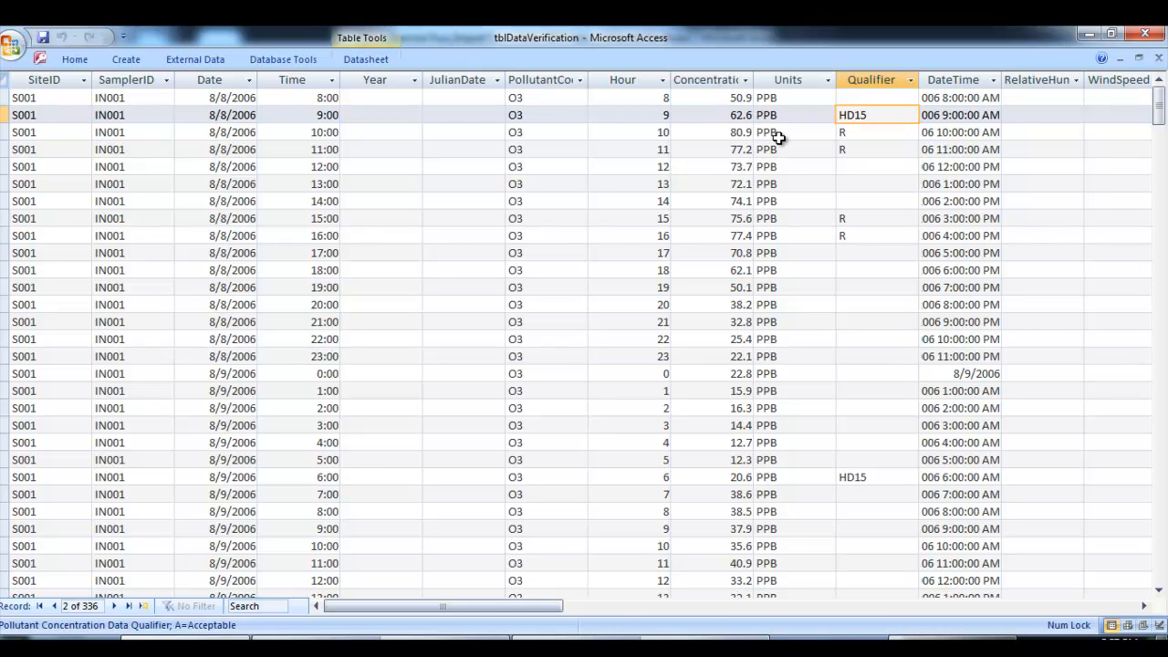
pyautogui.click(877, 478)
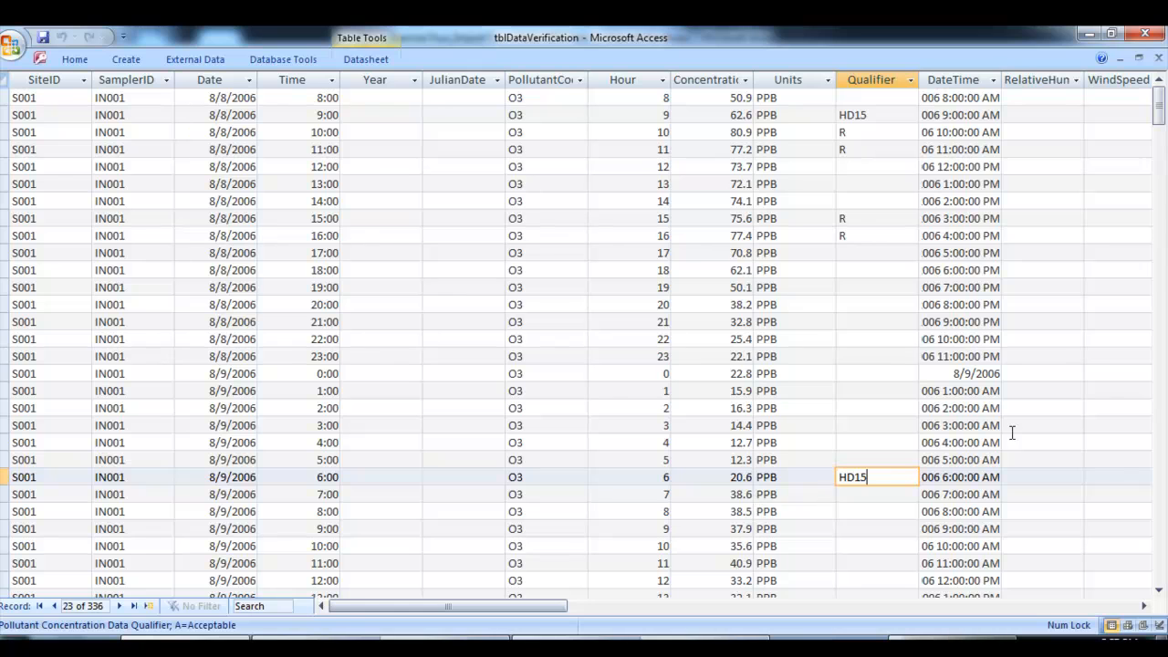
pyautogui.moveTo(1157, 121); pyautogui.dragTo(1161, 392)
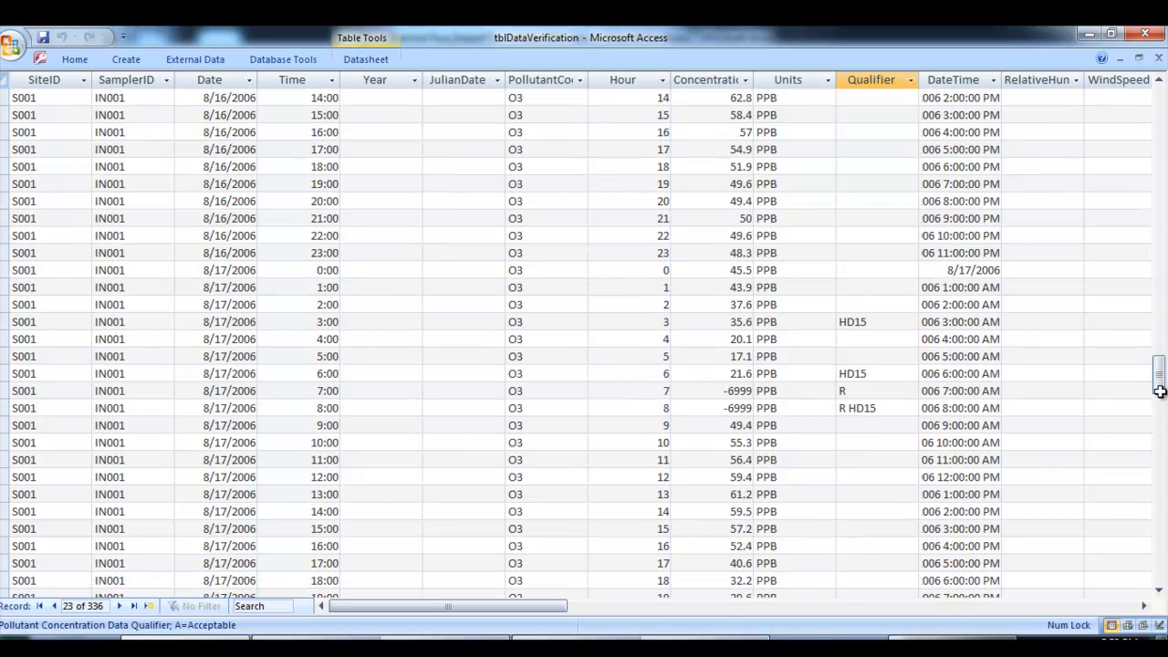
pyautogui.click(902, 407)
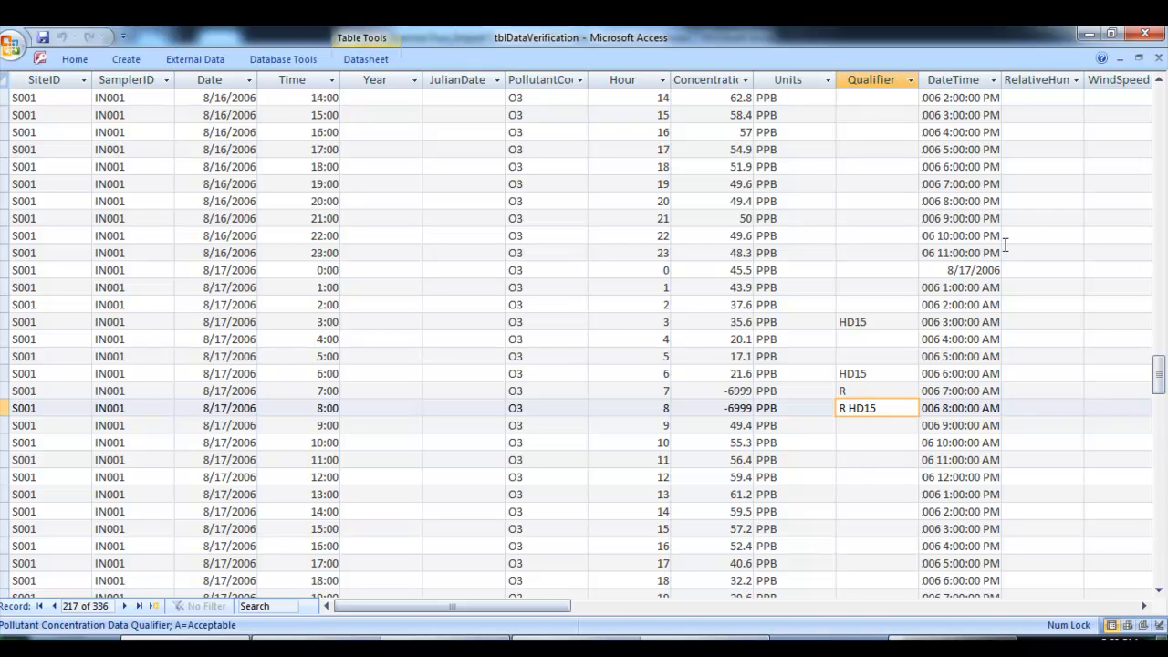
pyautogui.click(1157, 59)
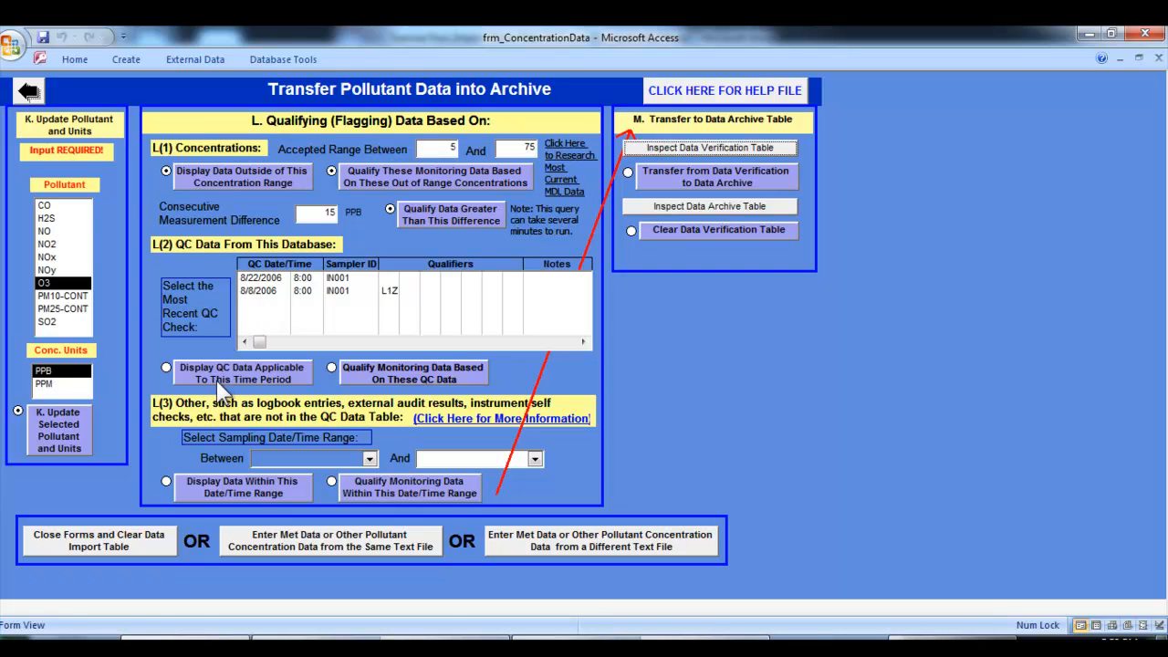
# Select the 8/8/2006 8:00 QC check for sampler IN001 and display the QC data applicable to this period.
pyautogui.click(283, 291)
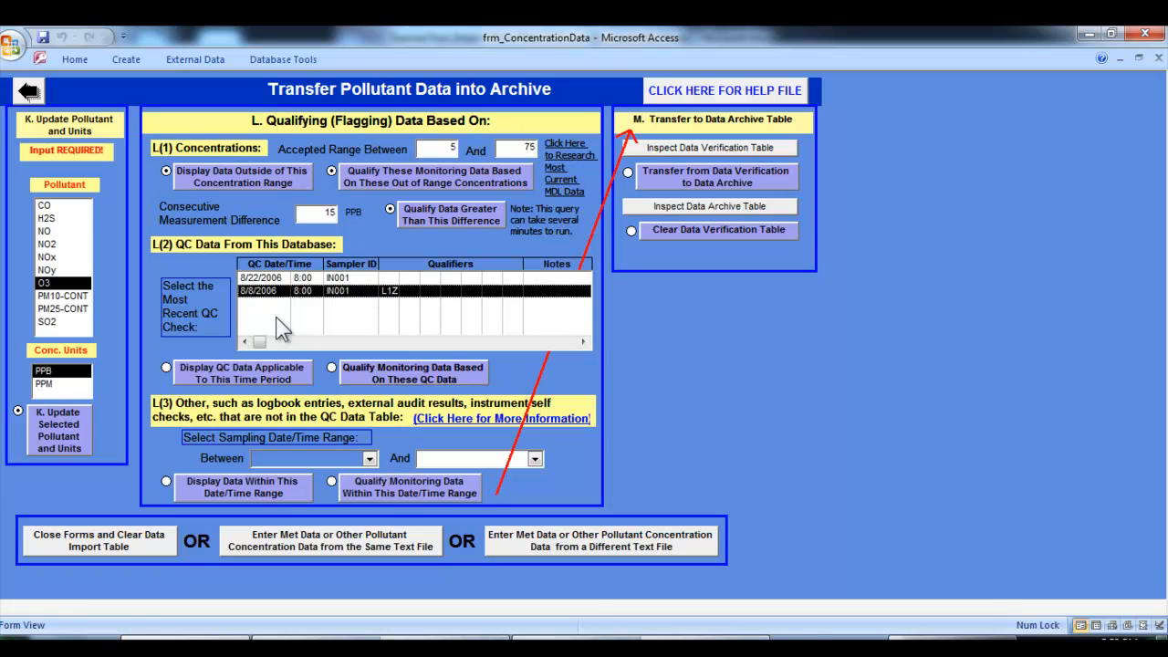
pyautogui.click(258, 277)
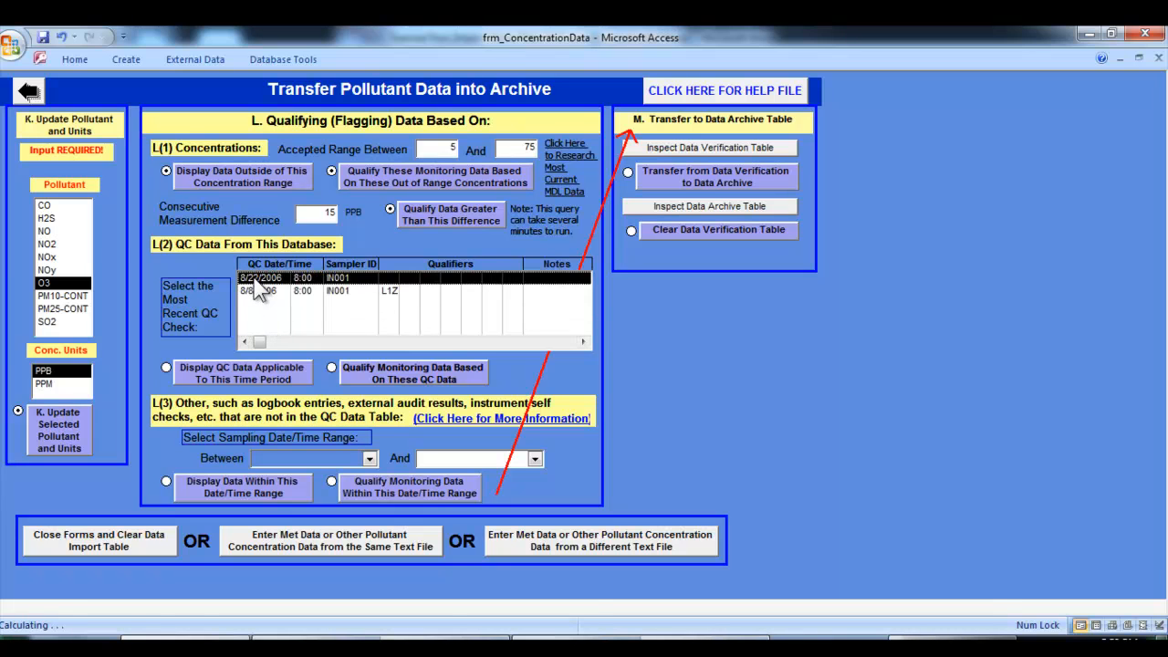
pyautogui.click(262, 294)
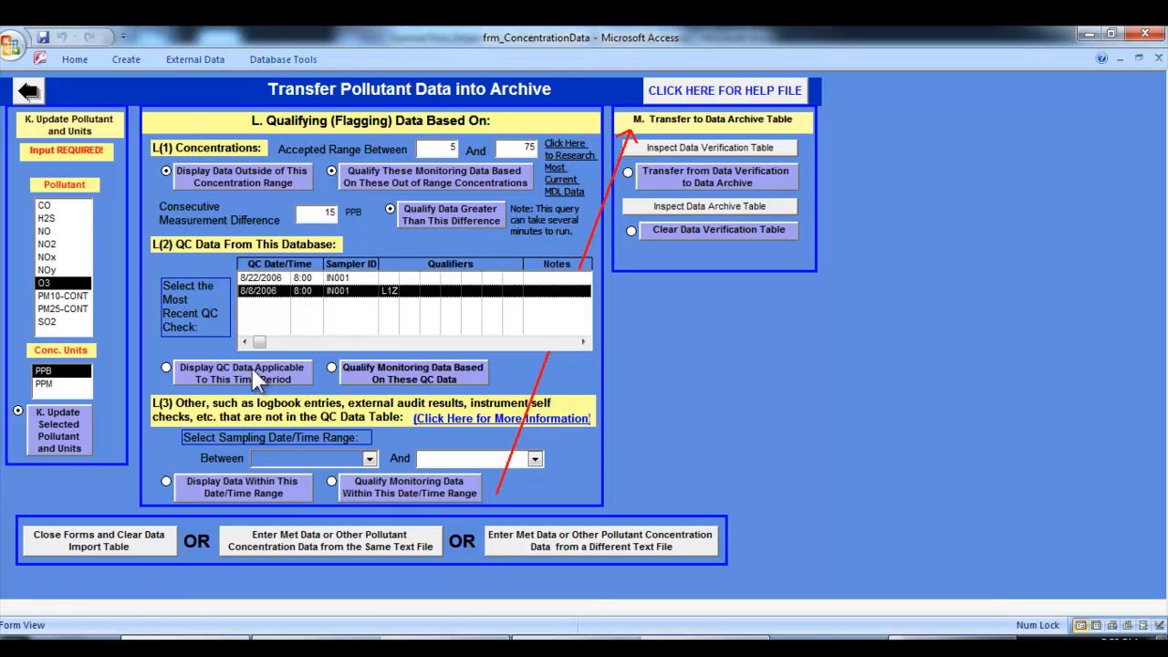
pyautogui.click(203, 374)
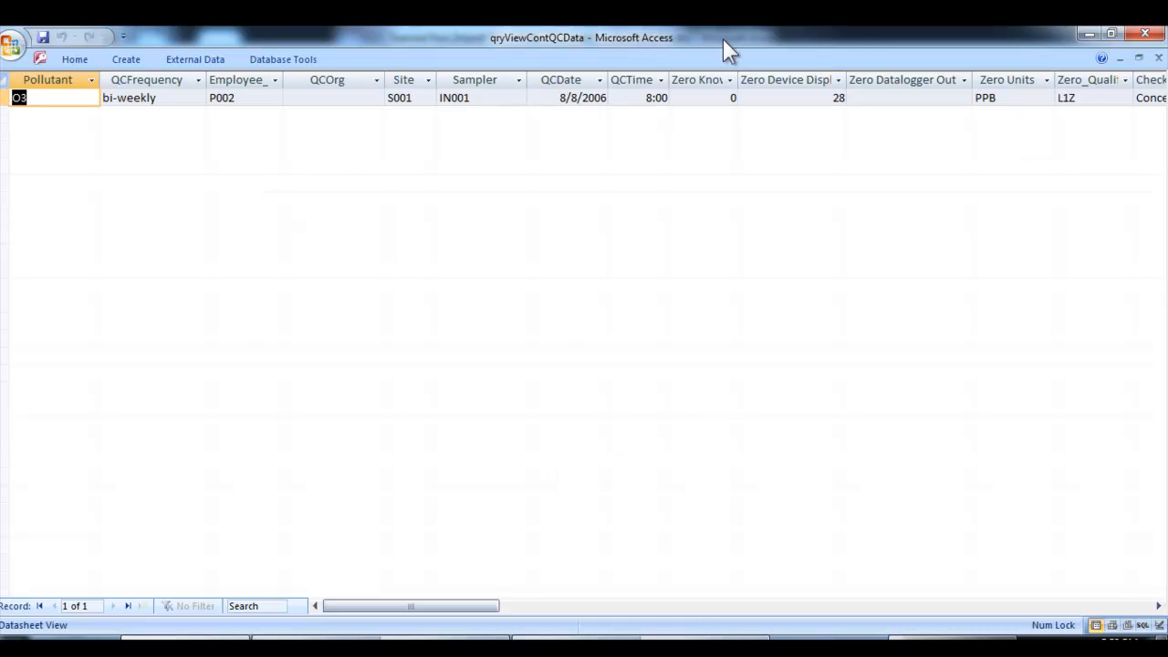
# Examine the zero known value, zero device display and zero qualifier of the 8/8/2006 QC check, then close the QC data.
pyautogui.moveTo(396, 605); pyautogui.dragTo(489, 595)
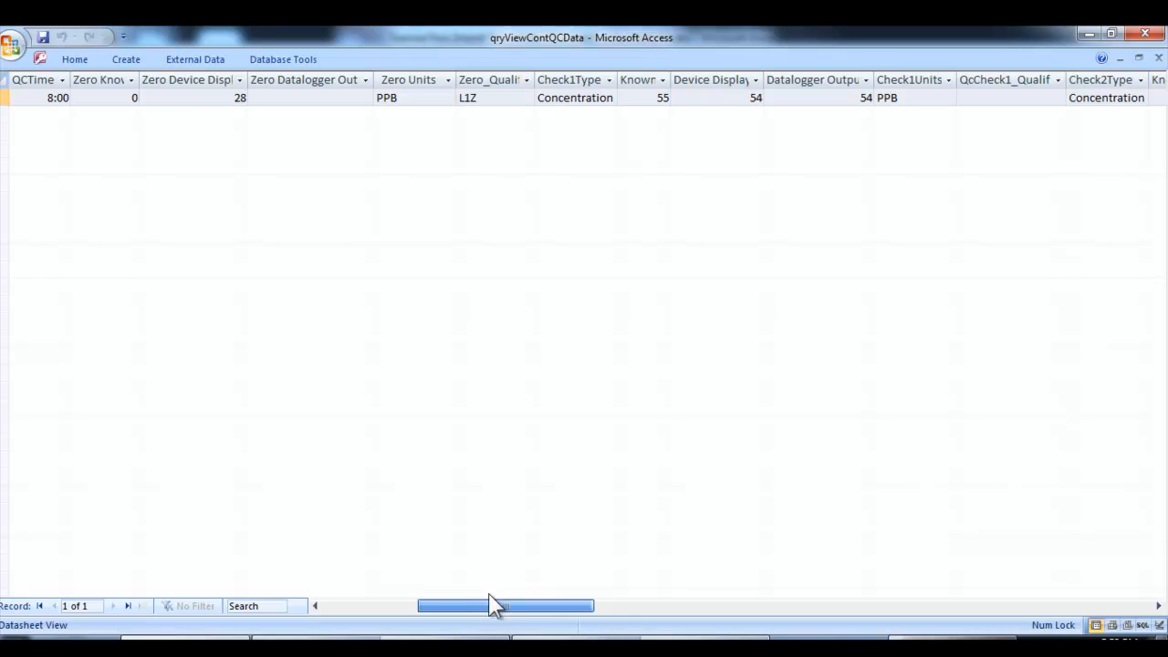
pyautogui.click(204, 97)
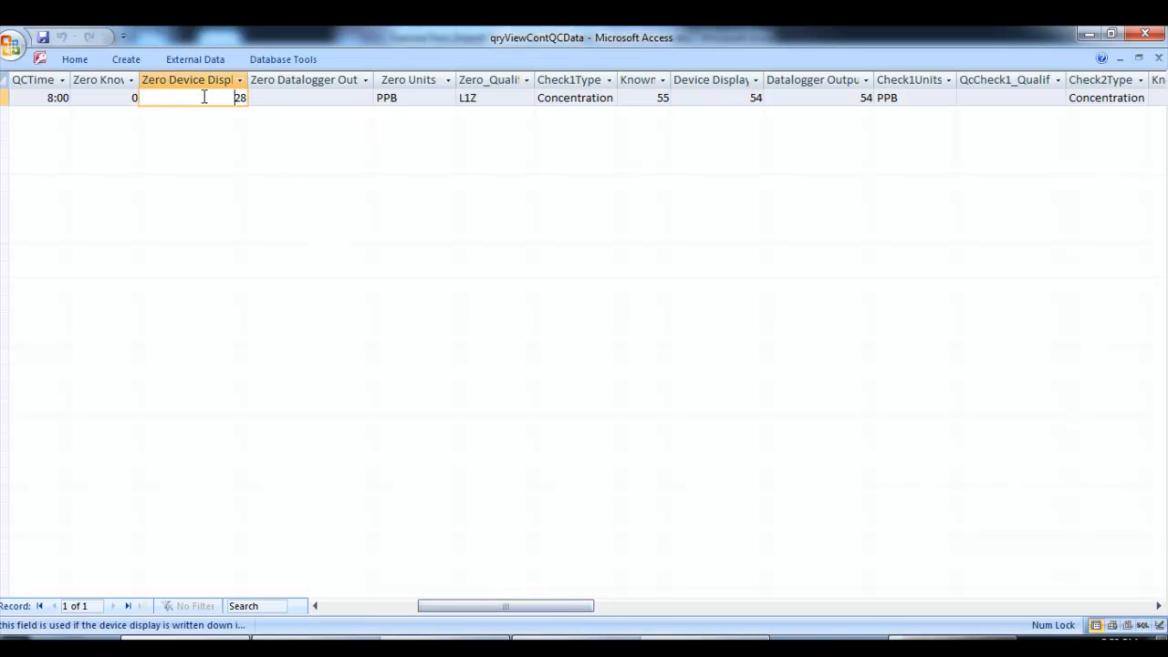
pyautogui.click(91, 97)
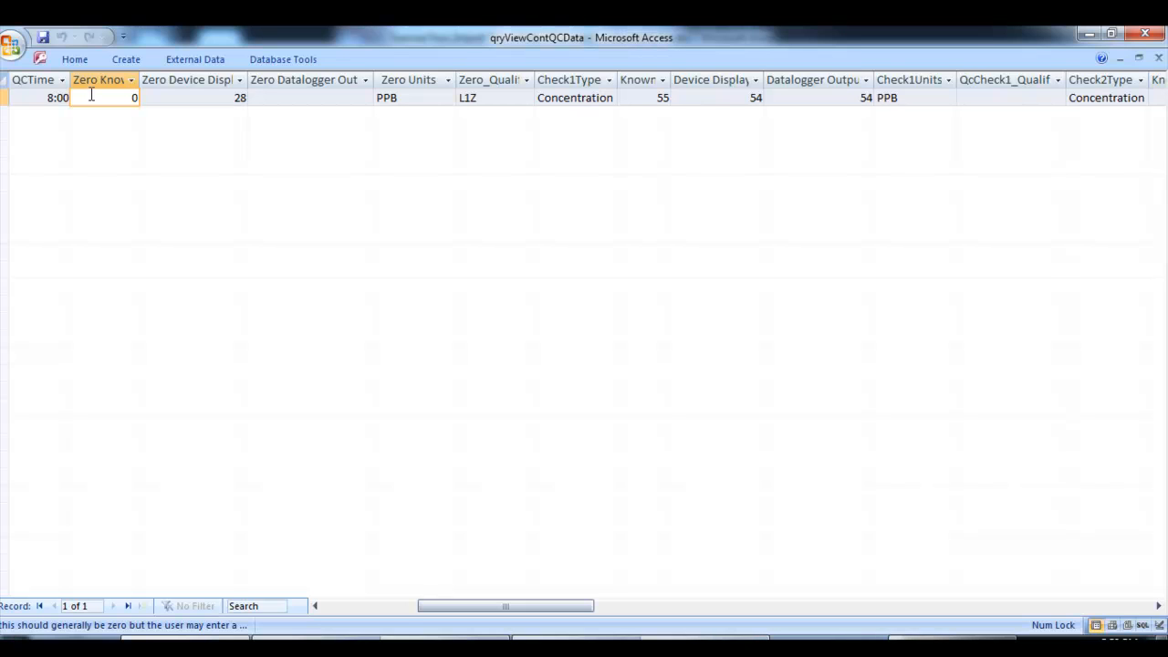
pyautogui.click(197, 97)
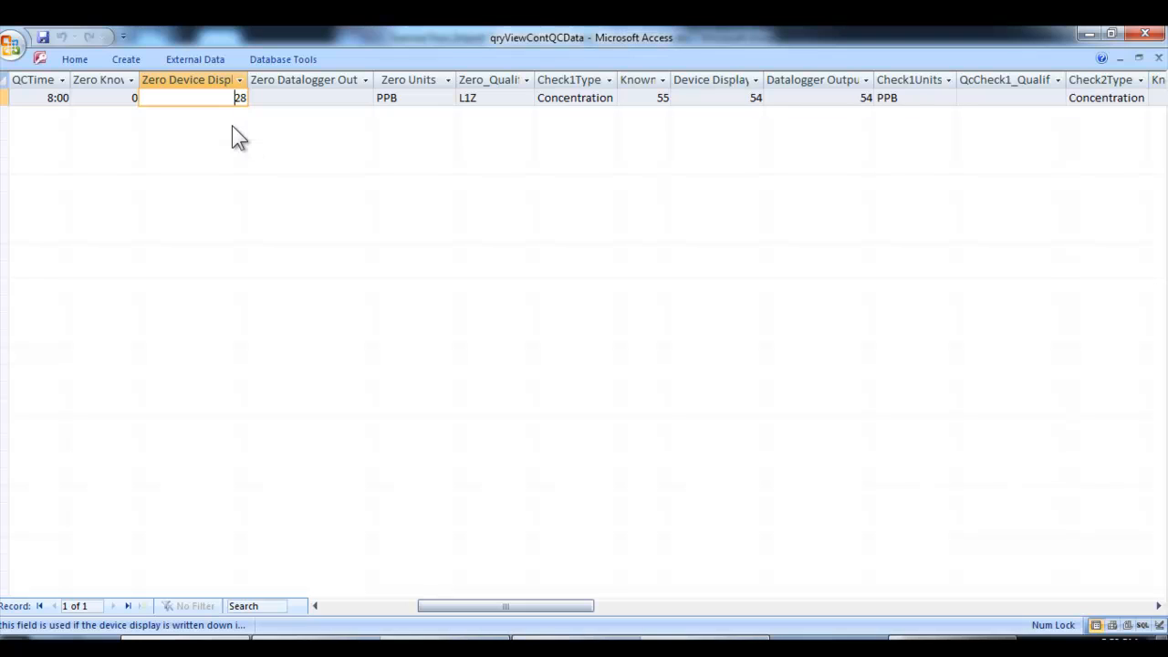
pyautogui.click(504, 98)
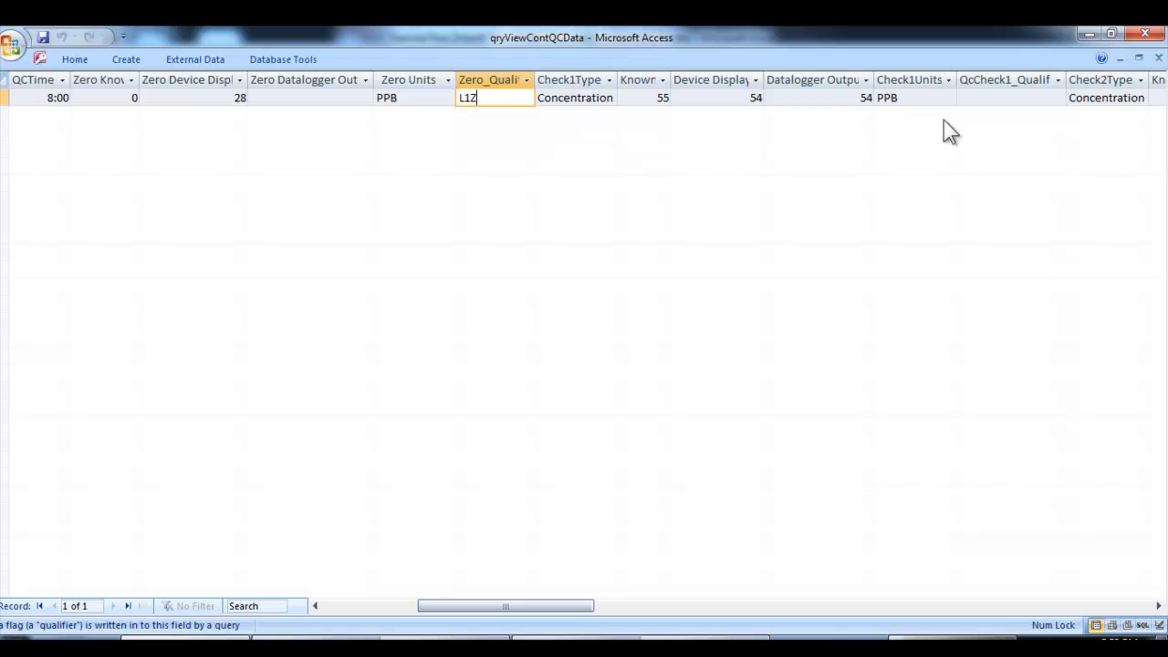
pyautogui.click(1159, 59)
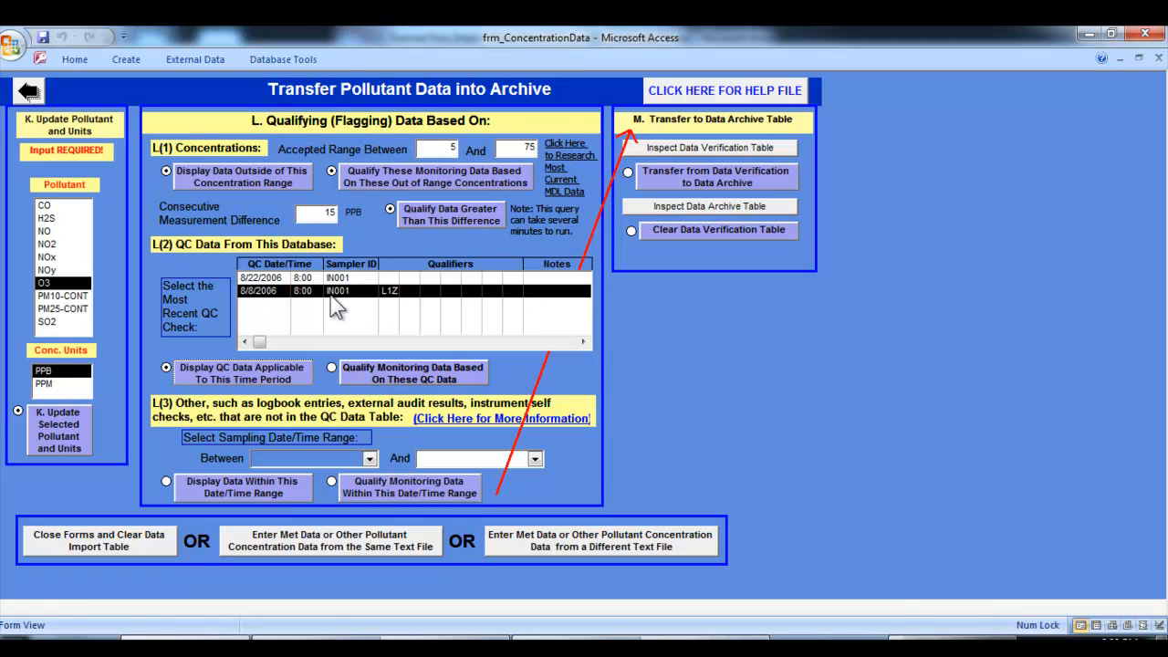
# Qualify the monitoring data from 8/8/2006 8:00 AM to 10:00 AM based on the selected QC data, then review the data verification table.
pyautogui.click(355, 376)
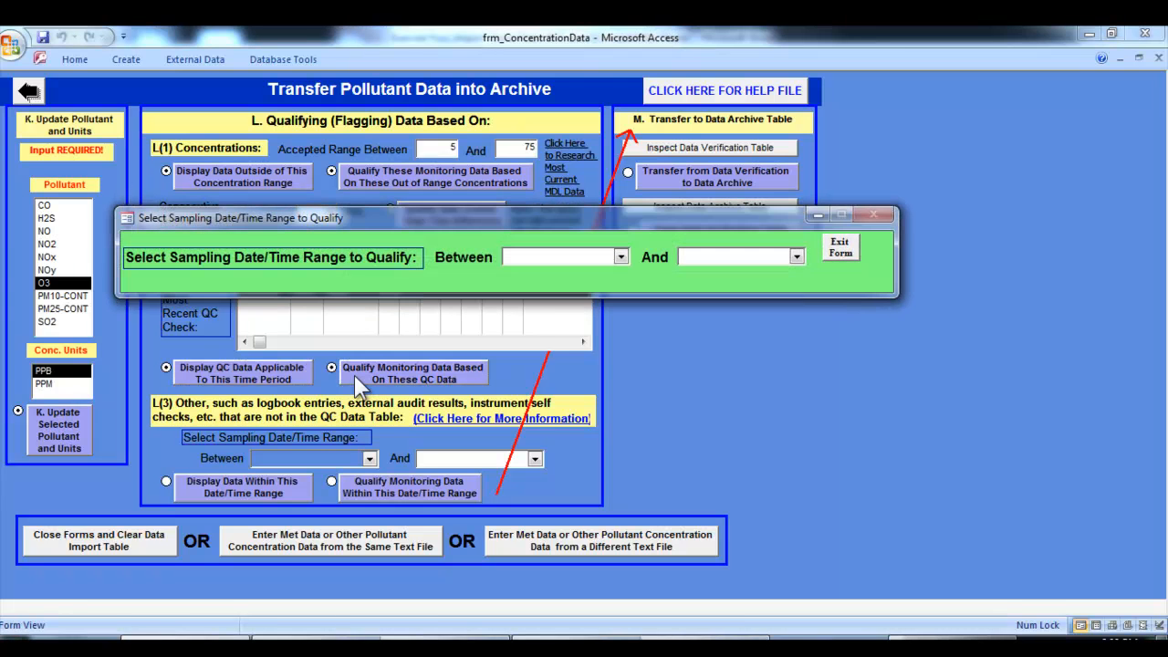
pyautogui.moveTo(351, 216); pyautogui.dragTo(294, 174)
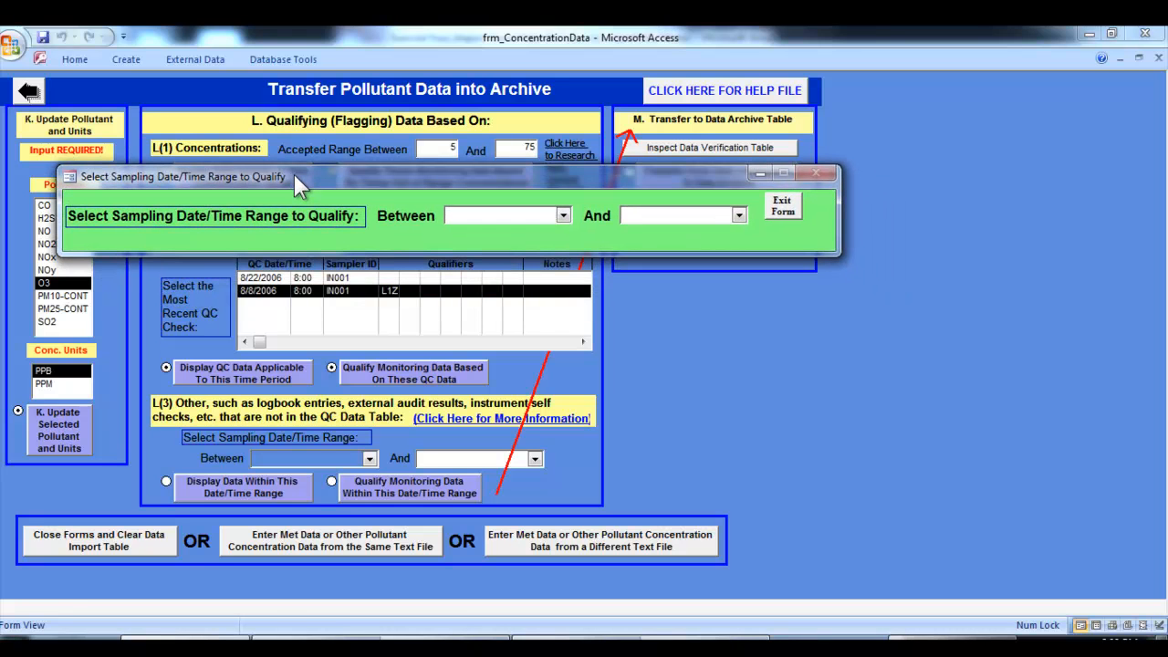
pyautogui.click(563, 216)
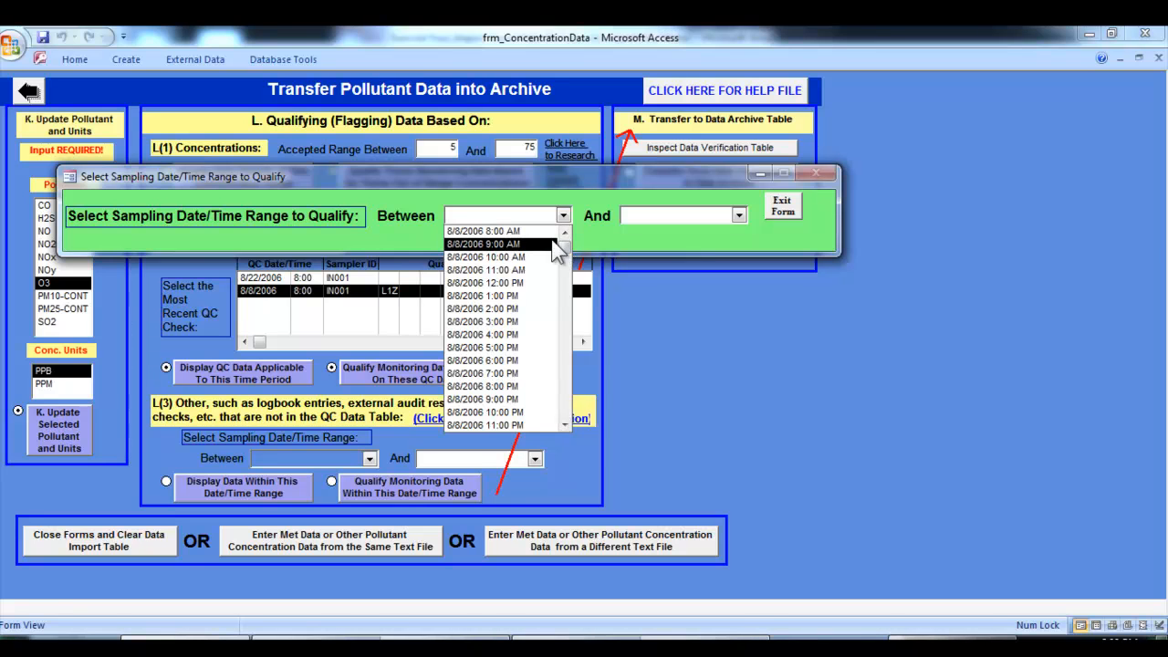
pyautogui.moveTo(565, 248); pyautogui.dragTo(591, 422)
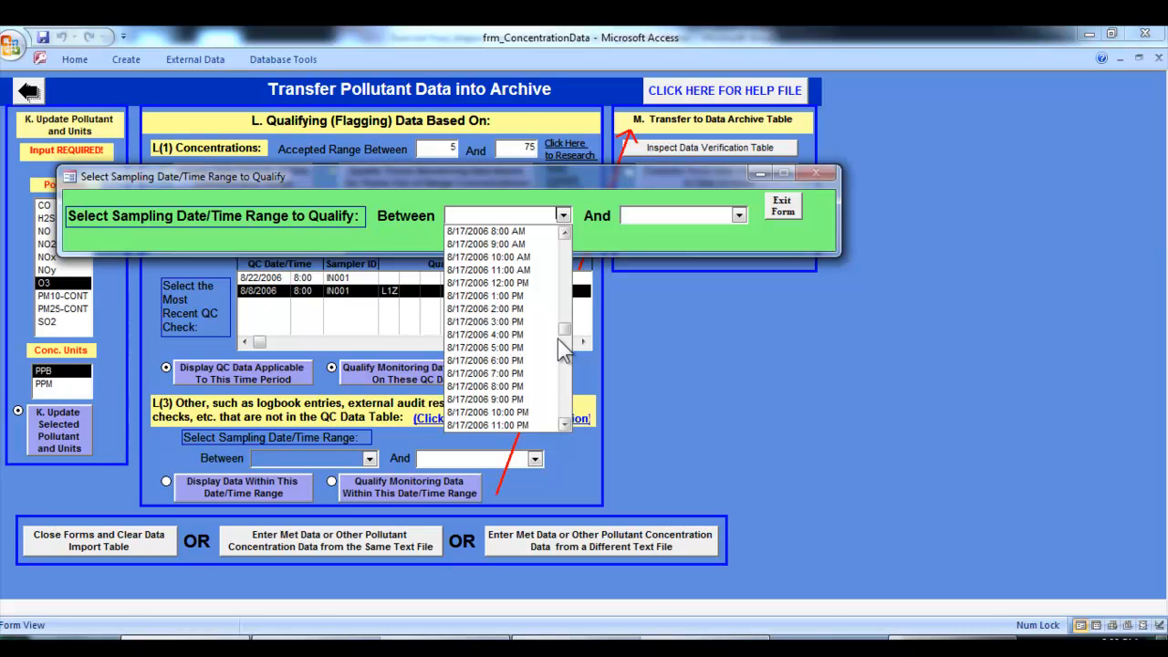
pyautogui.moveTo(568, 315); pyautogui.dragTo(559, 244)
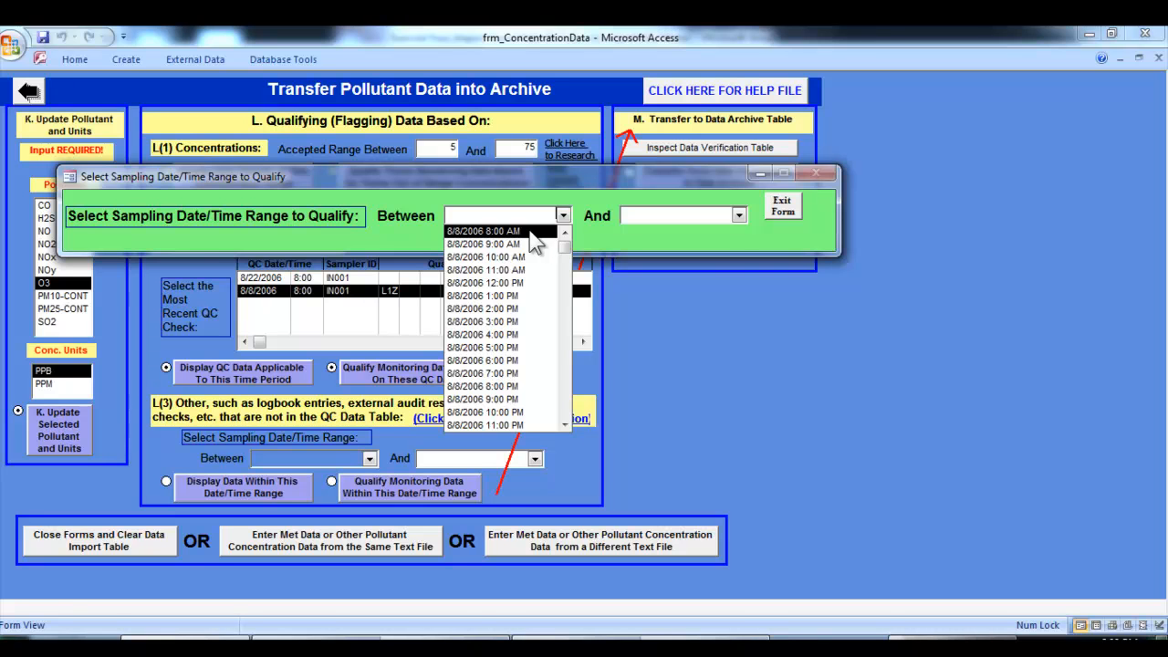
pyautogui.click(529, 231)
pyautogui.click(741, 214)
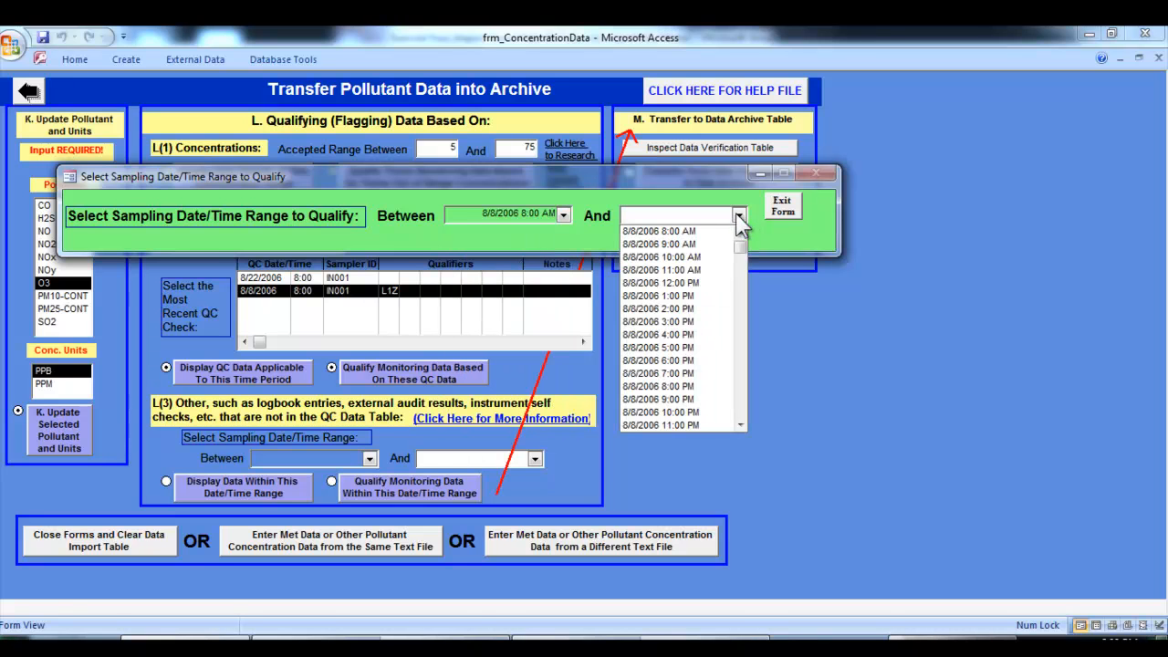
pyautogui.click(713, 256)
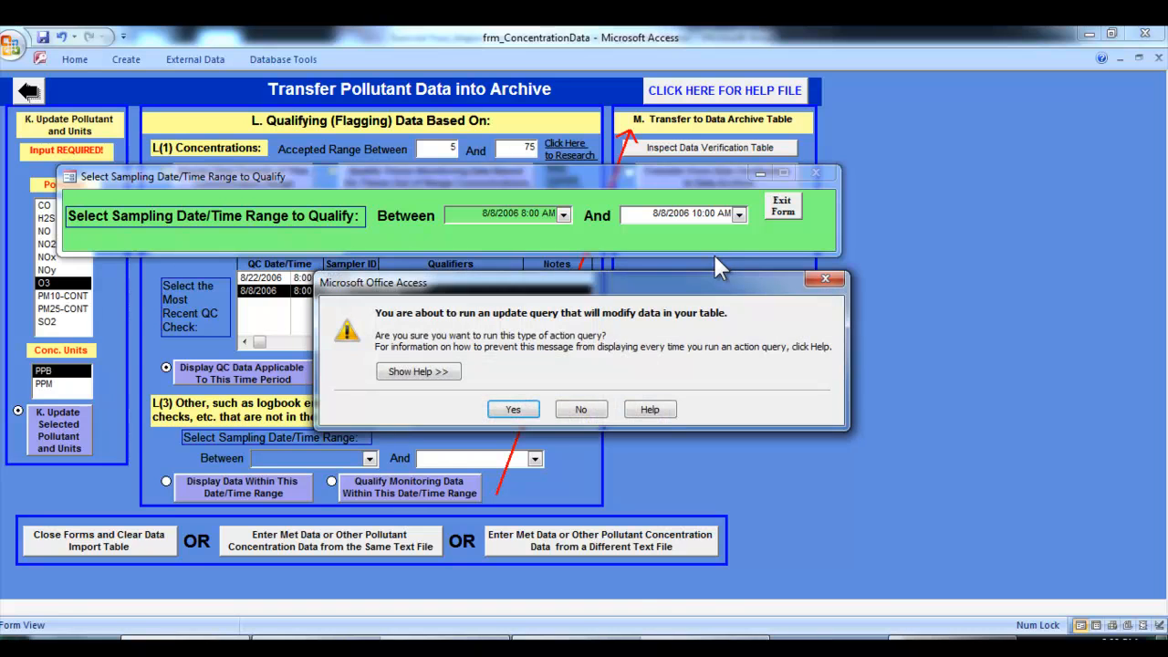
pyautogui.click(531, 412)
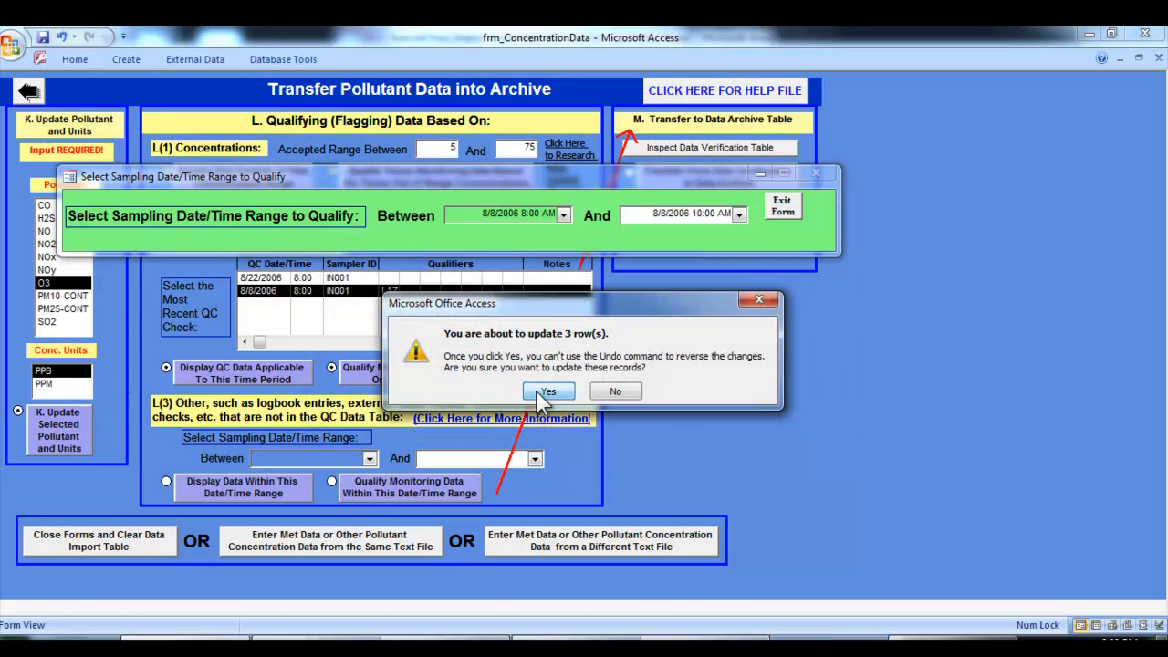
pyautogui.click(547, 392)
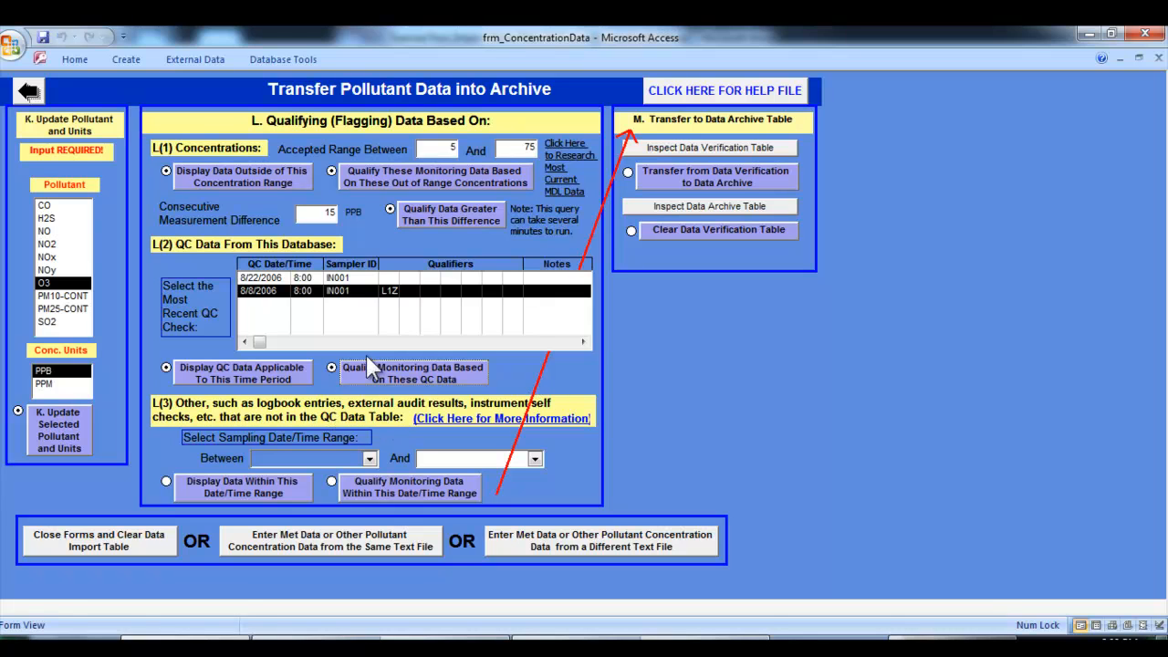
pyautogui.click(652, 149)
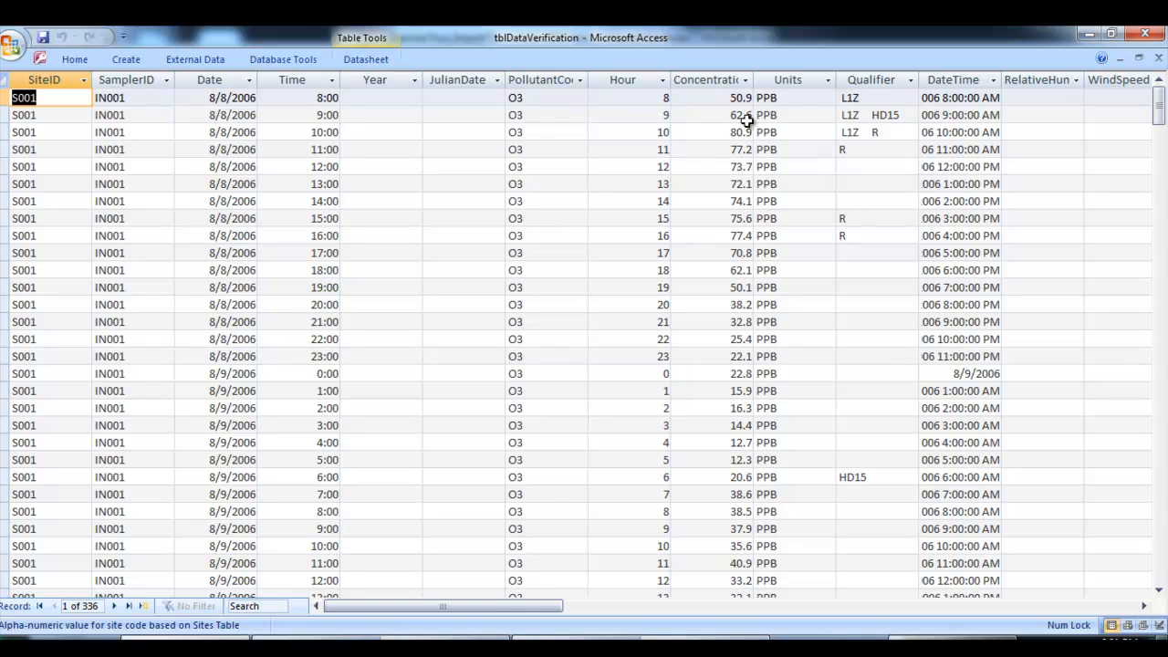
pyautogui.click(1158, 58)
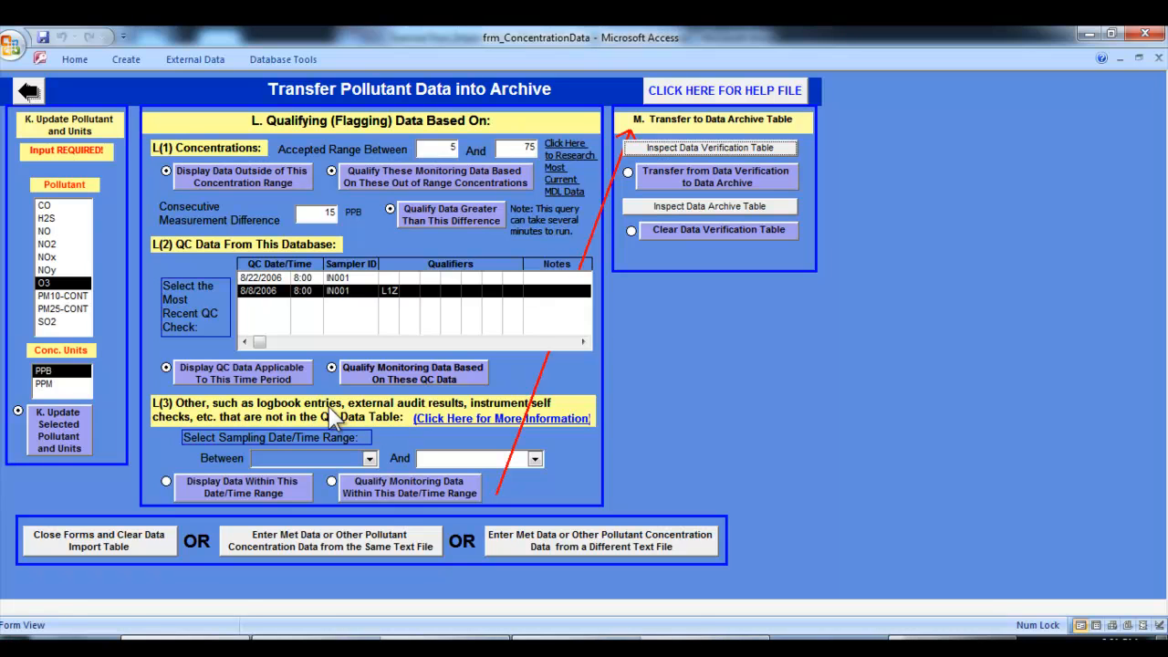
# Set the other-qualification sampling range from 8/12/2006 2:00 PM to 8/12/2006 4:00 PM and display the data within it.
pyautogui.click(369, 459)
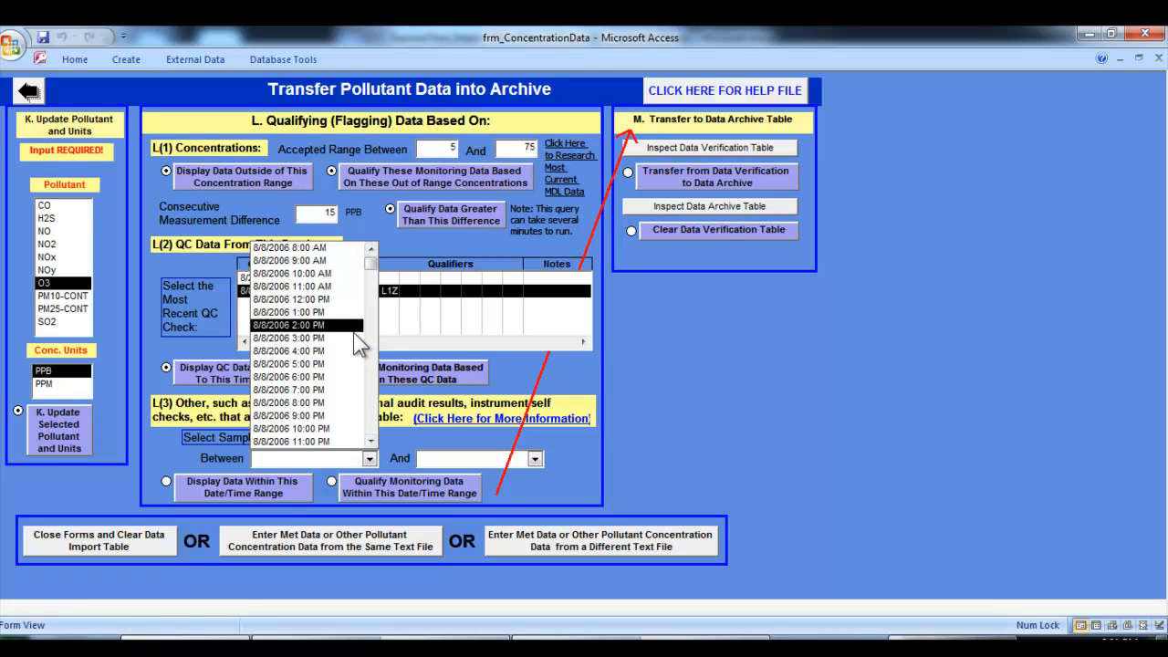
pyautogui.click(369, 434)
pyautogui.click(369, 433)
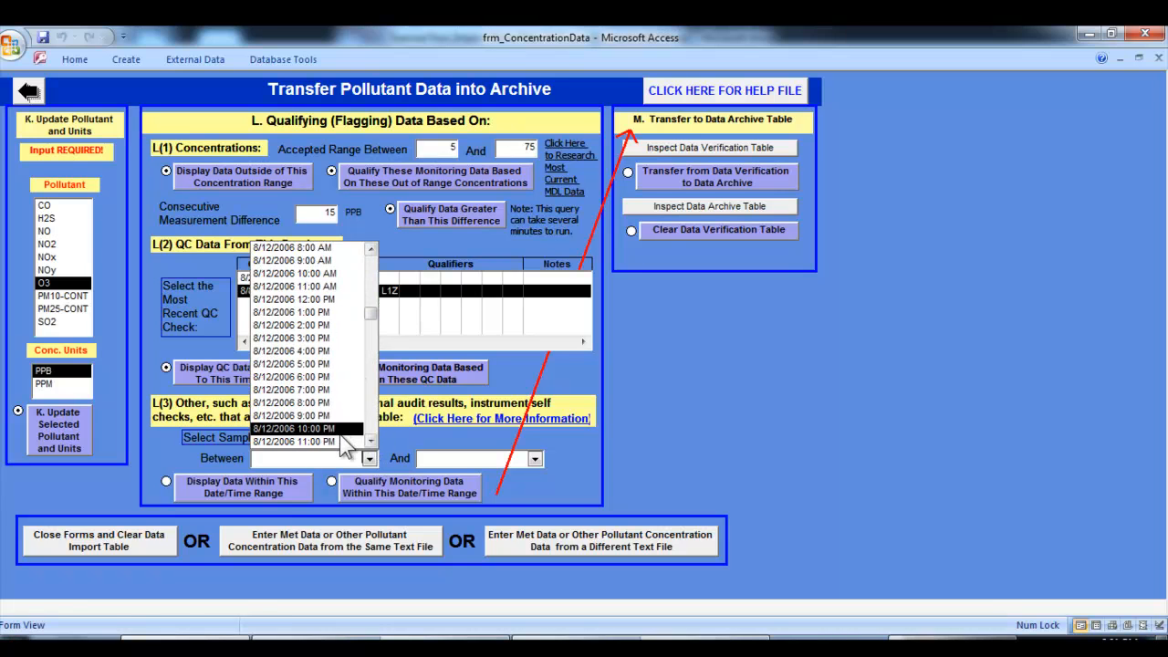
pyautogui.click(354, 325)
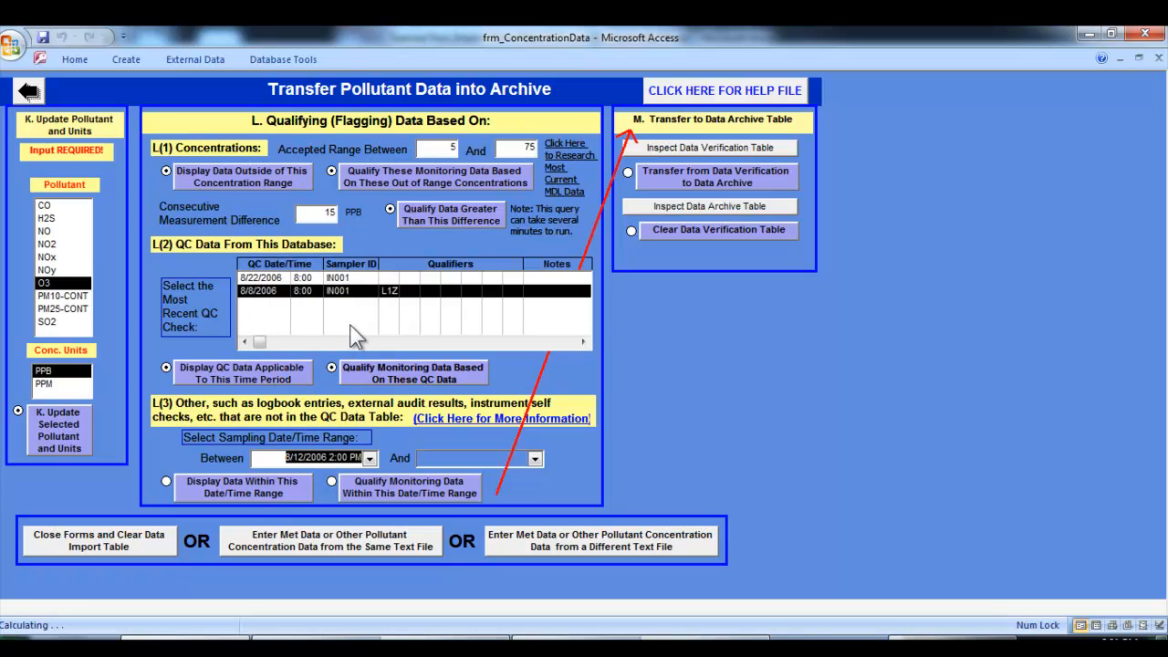
pyautogui.click(535, 459)
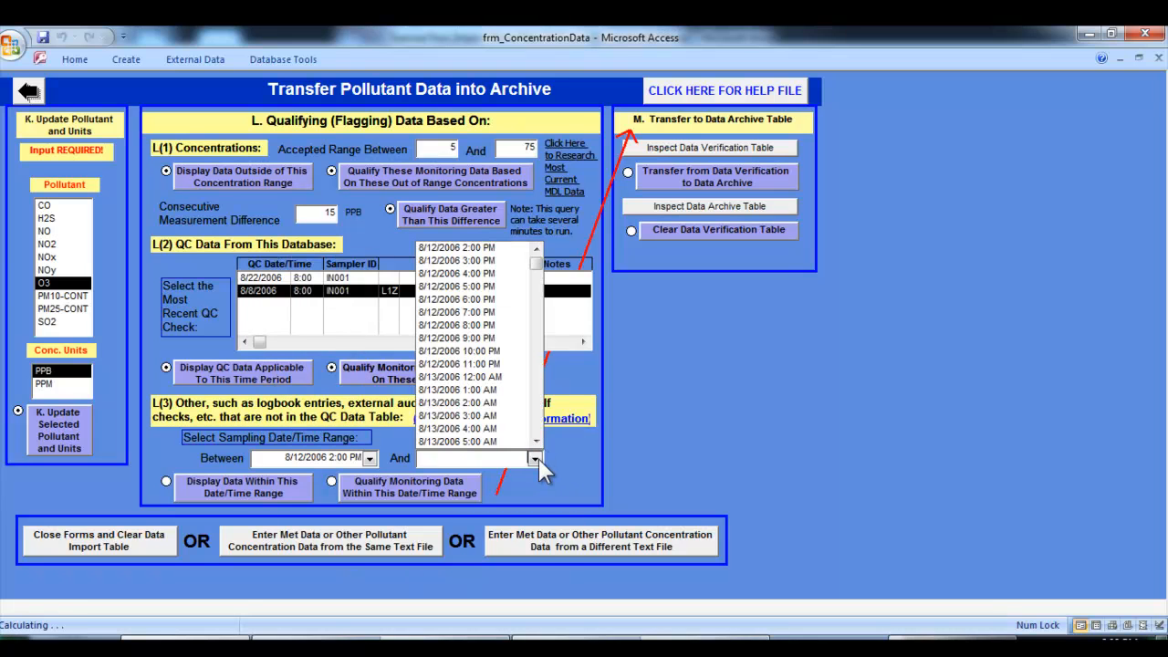
pyautogui.click(509, 274)
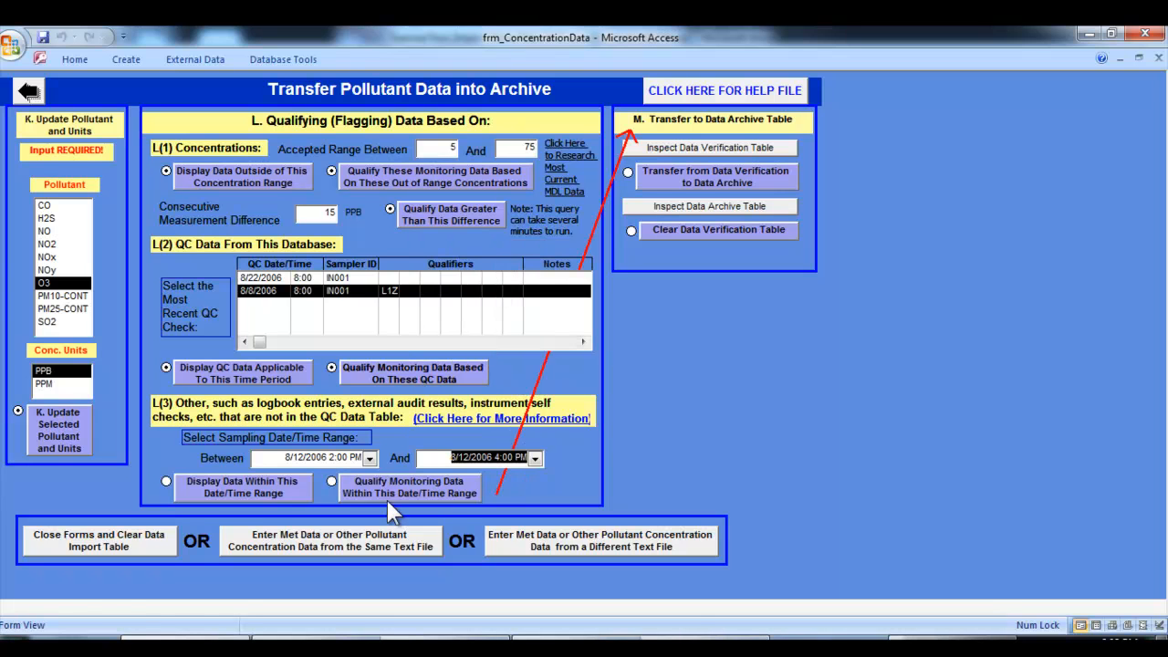
pyautogui.click(276, 491)
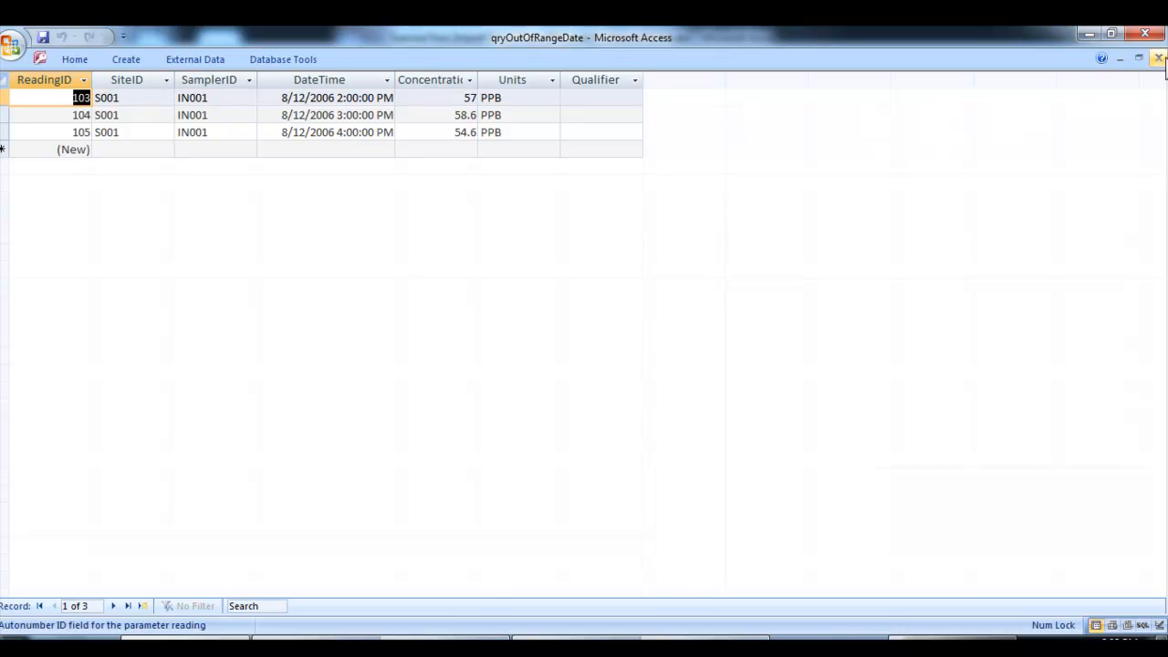
pyautogui.click(1158, 58)
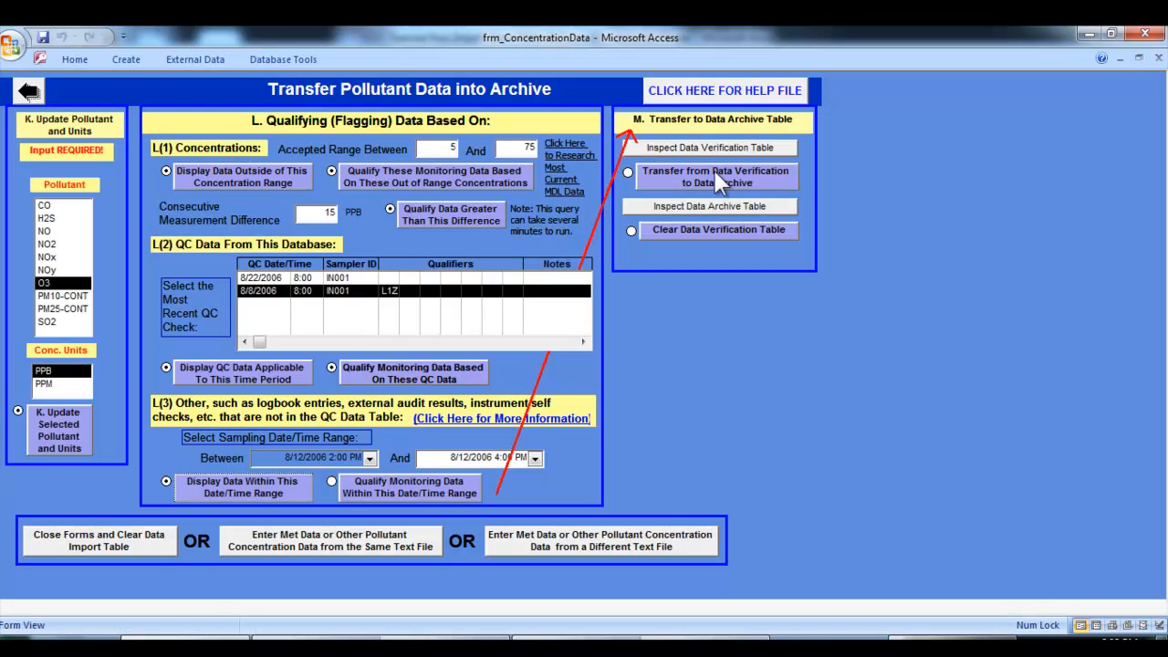
# Qualify the monitoring data within the selected 8/12/2006 date/time range, accepting the update of the records.
pyautogui.click(382, 490)
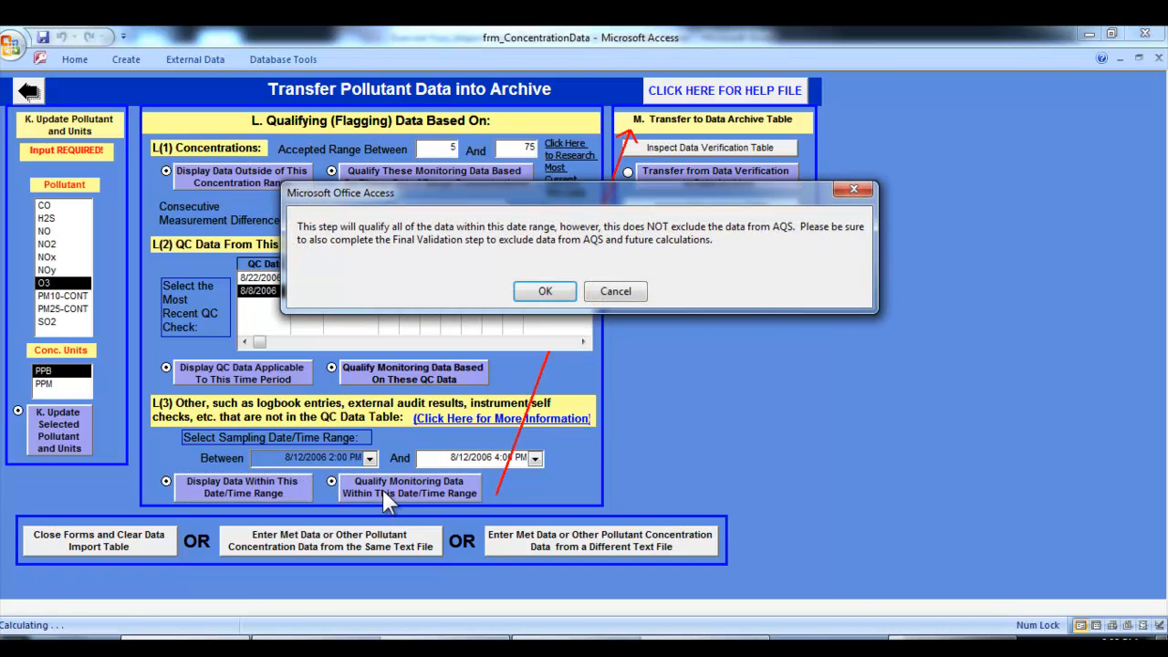
pyautogui.click(530, 292)
pyautogui.click(512, 411)
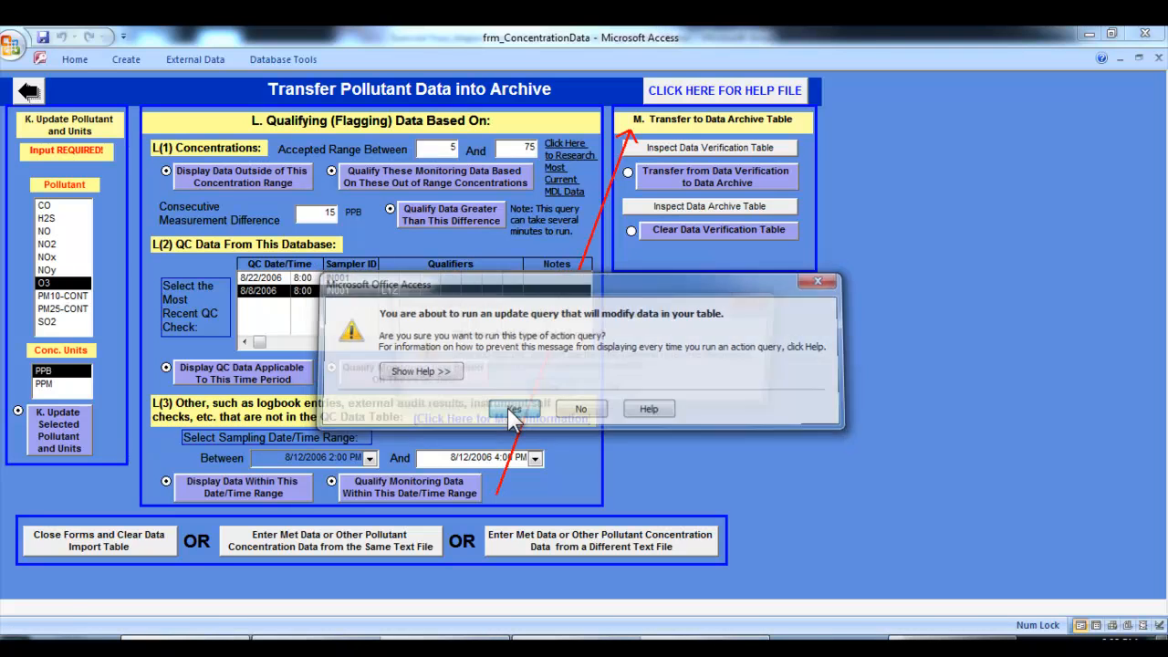
pyautogui.click(547, 392)
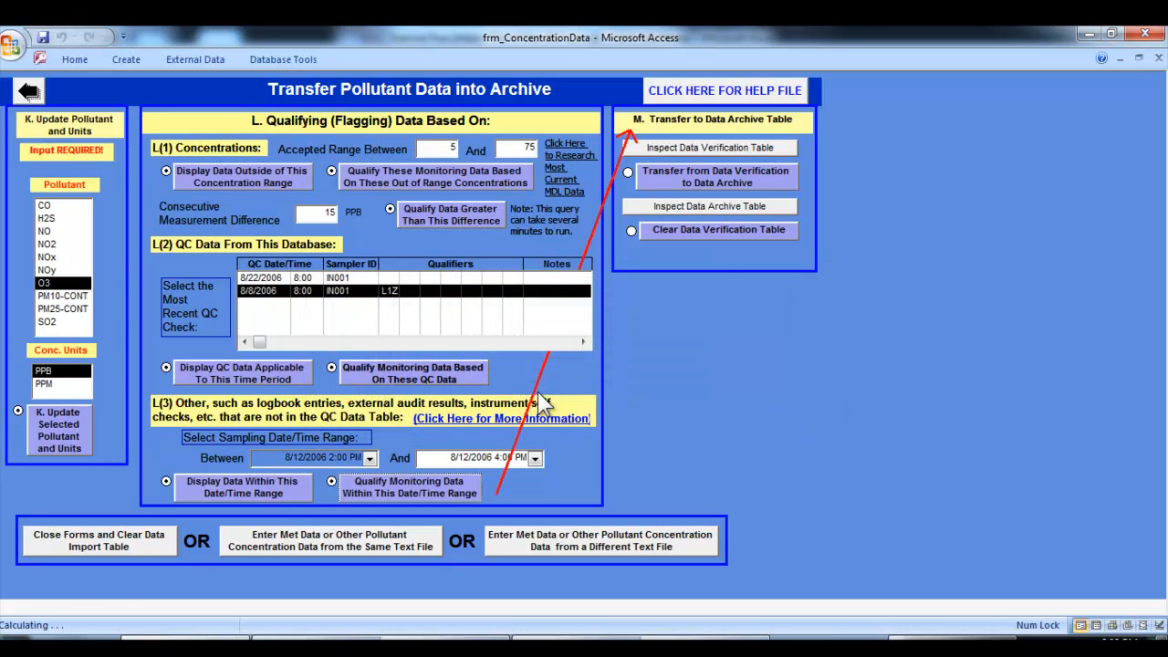
# Review the qualifiers on the records in the selected date/time range and in the full data verification table.
pyautogui.click(270, 489)
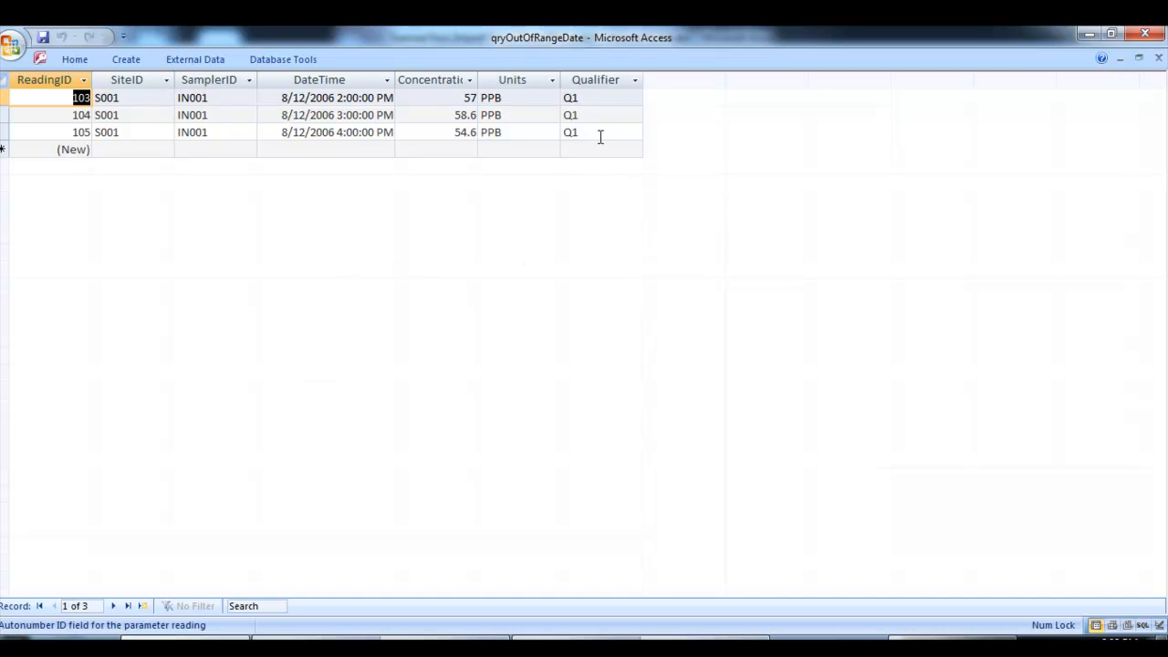
pyautogui.click(1156, 60)
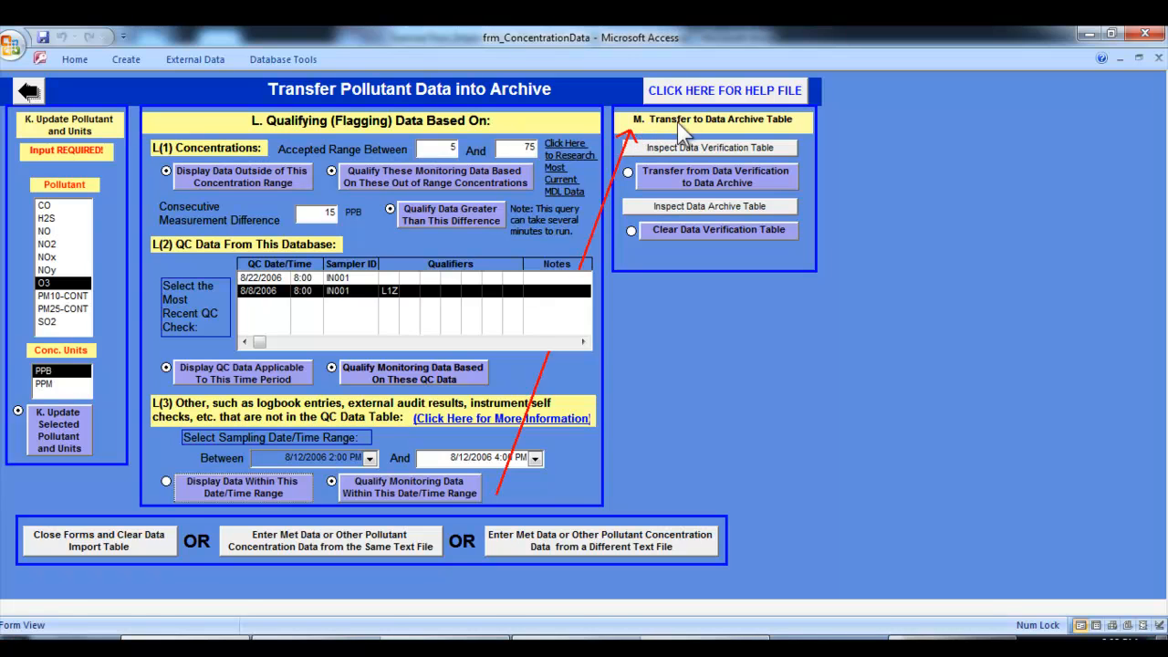
pyautogui.click(774, 149)
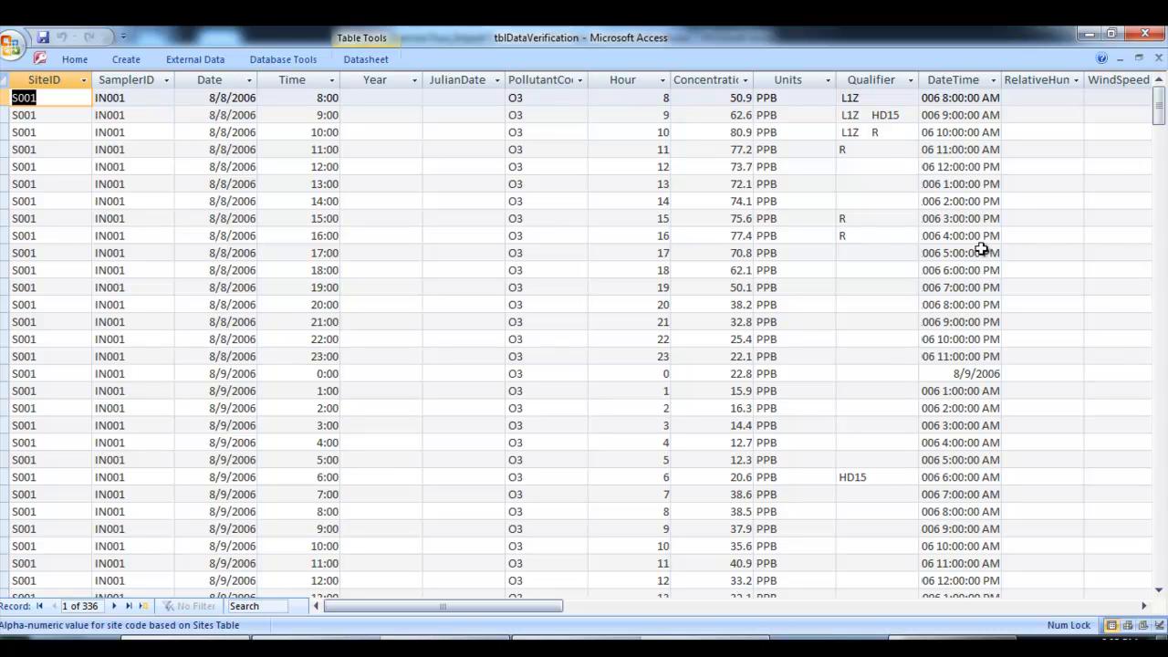
pyautogui.click(1157, 59)
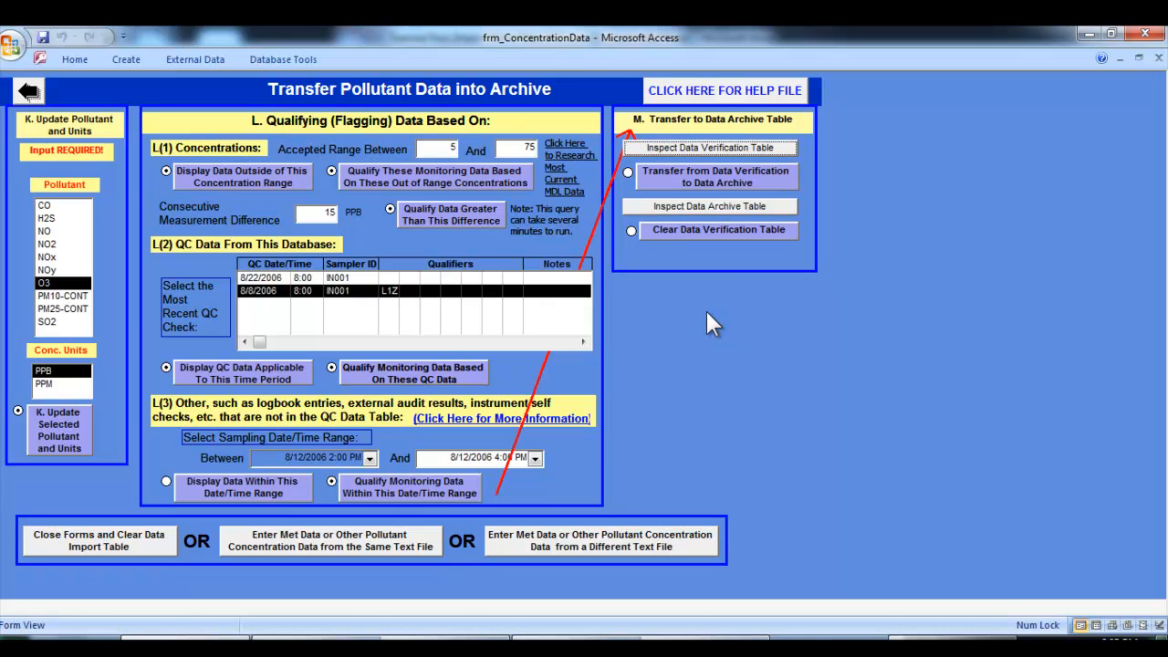
# Transfer the records from data verification to the data archive, accepting the append, and open the data archive table for inspection.
pyautogui.click(672, 187)
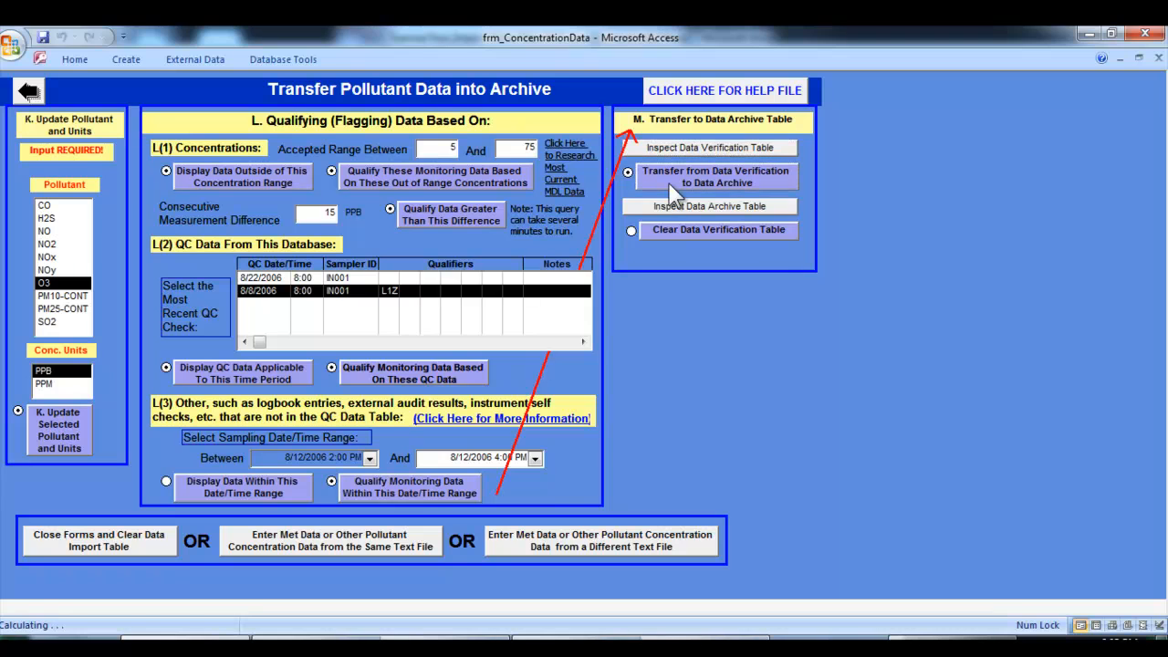
pyautogui.click(534, 408)
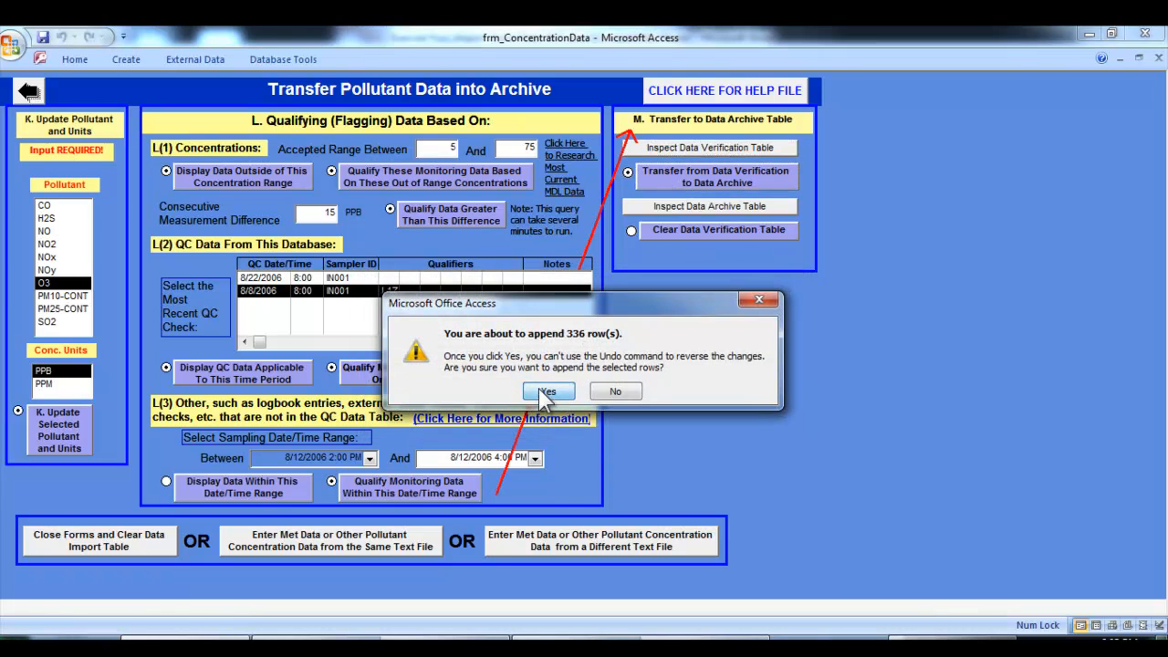
pyautogui.click(538, 390)
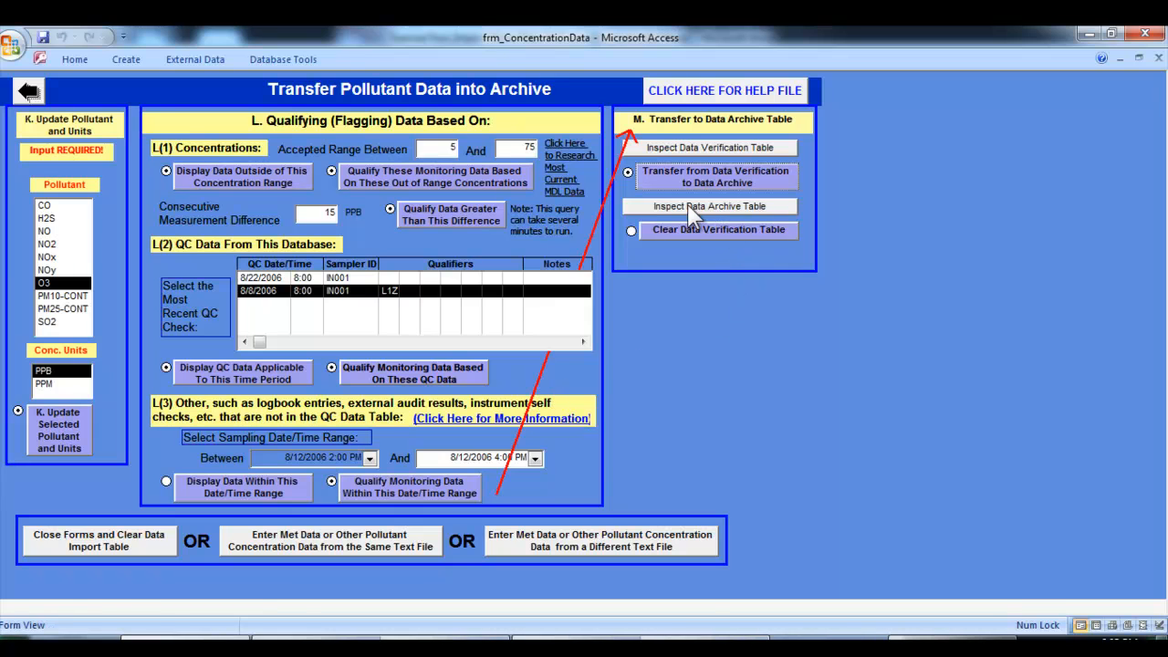
pyautogui.click(690, 206)
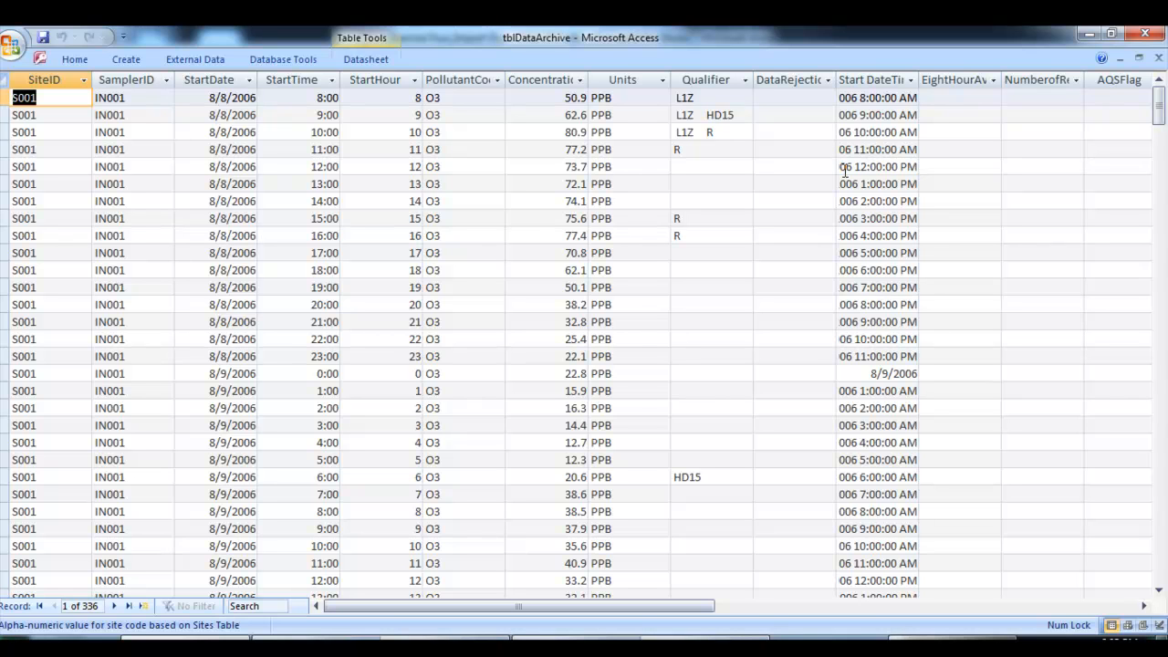
# Close the data archive table and clear the data verification table, accepting the deletion of its records.
pyautogui.click(1157, 58)
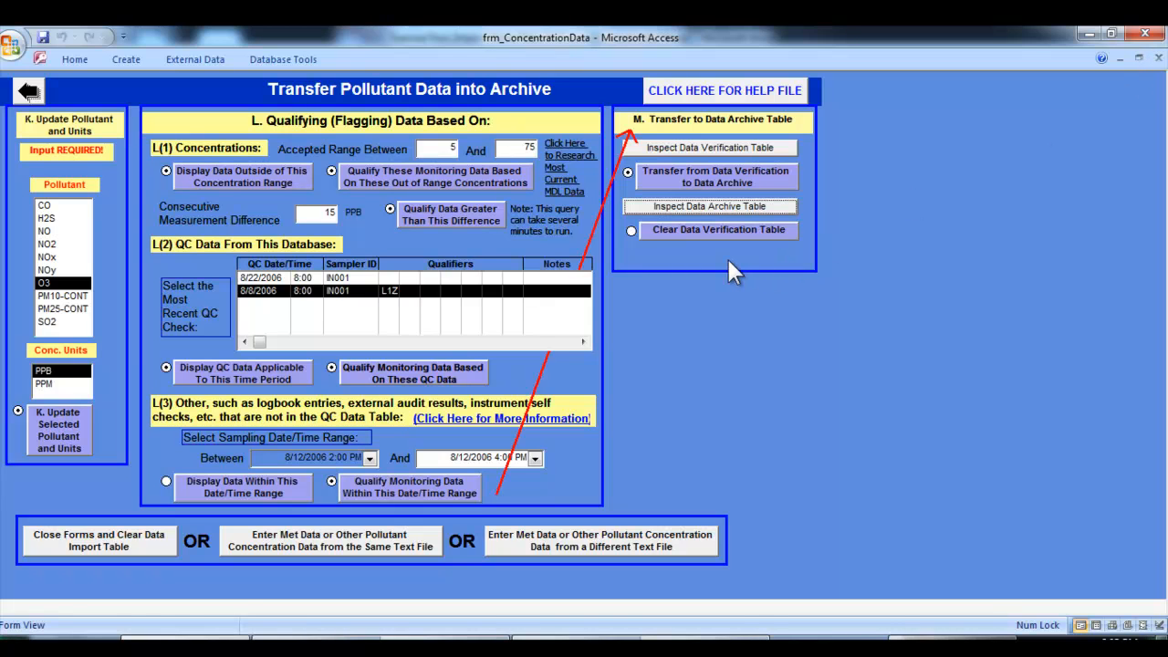
pyautogui.click(675, 229)
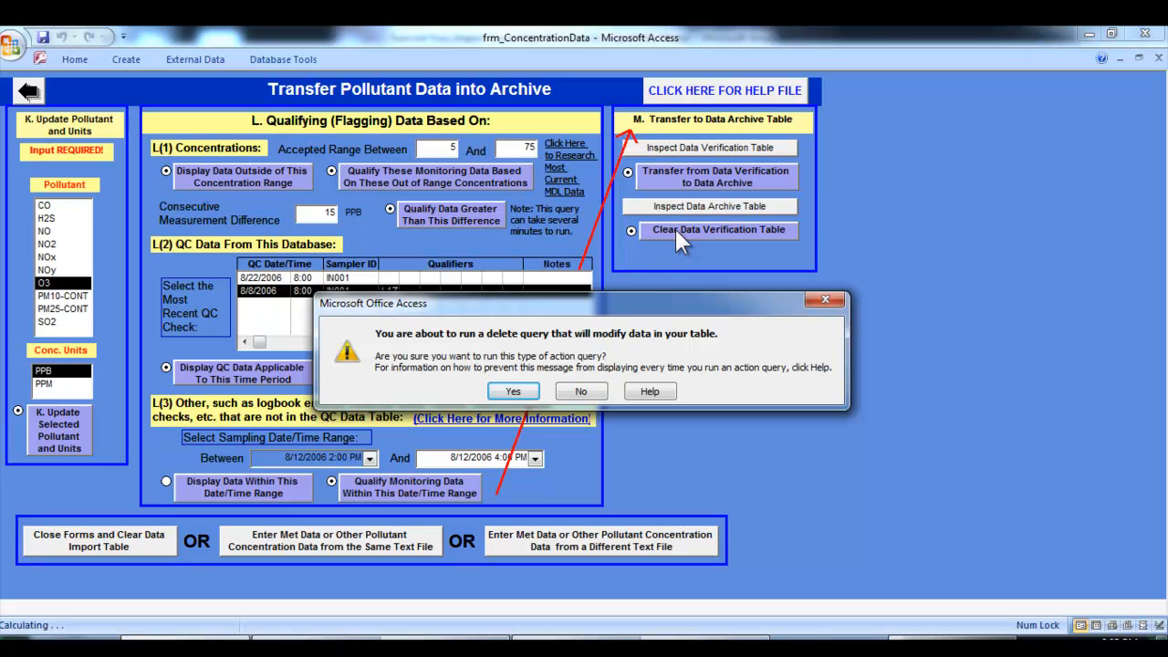
pyautogui.click(528, 393)
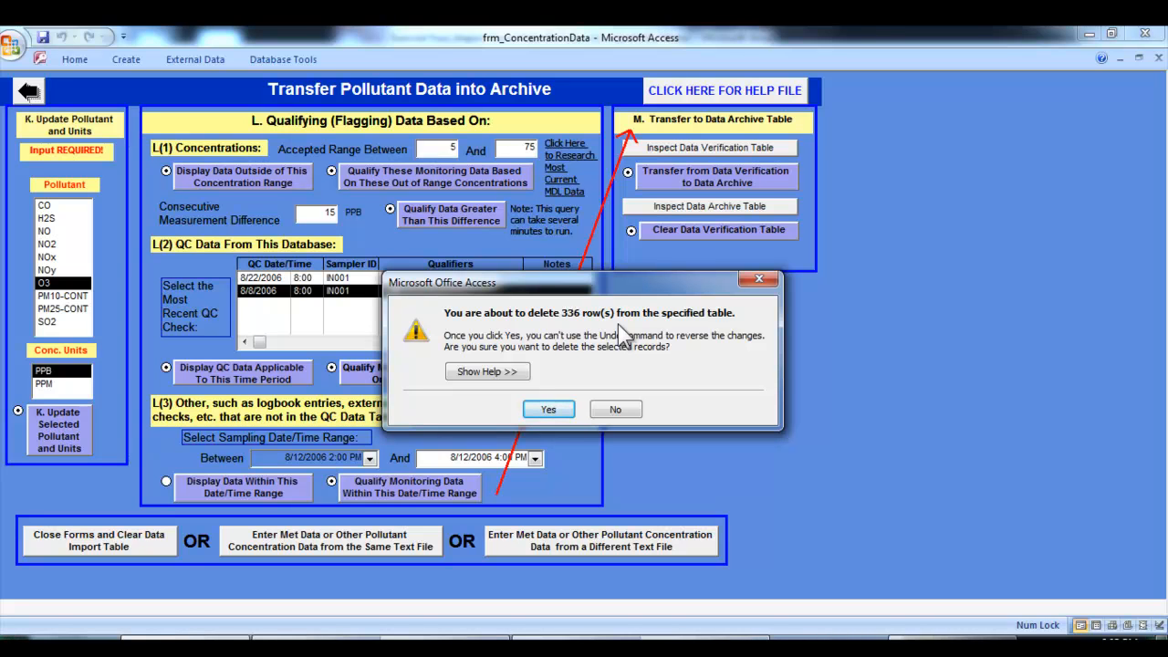
pyautogui.click(560, 410)
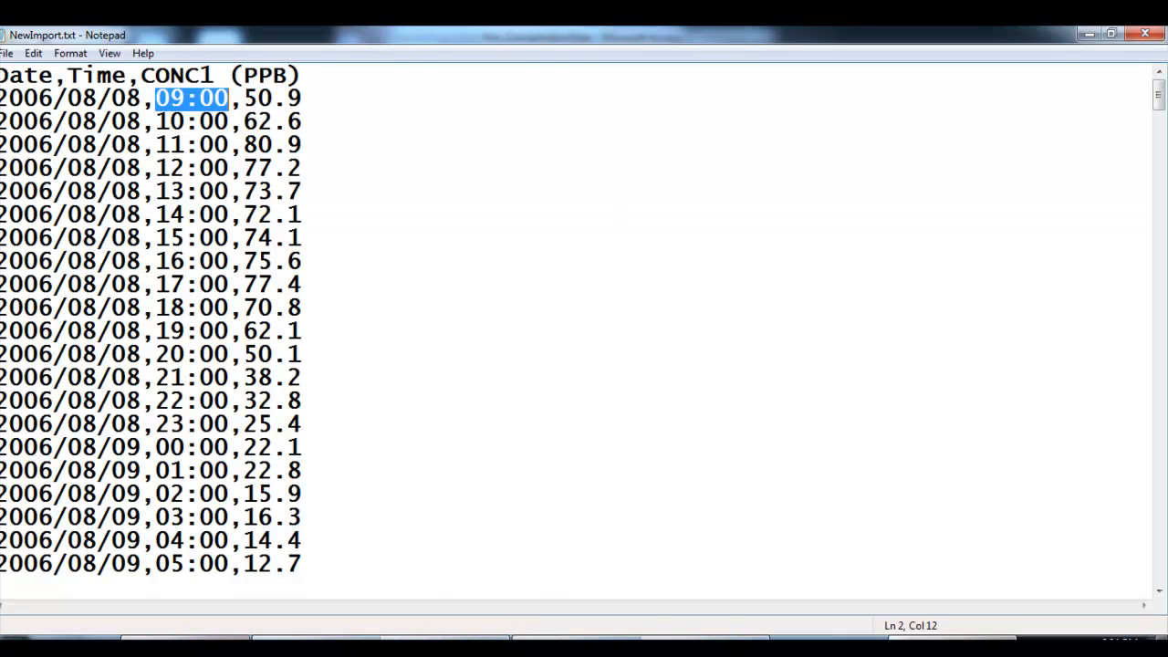
# Switch back to the Access pollutant data form, close the forms and clear the data import table, accepting its deletion.
pyautogui.click(185, 644)
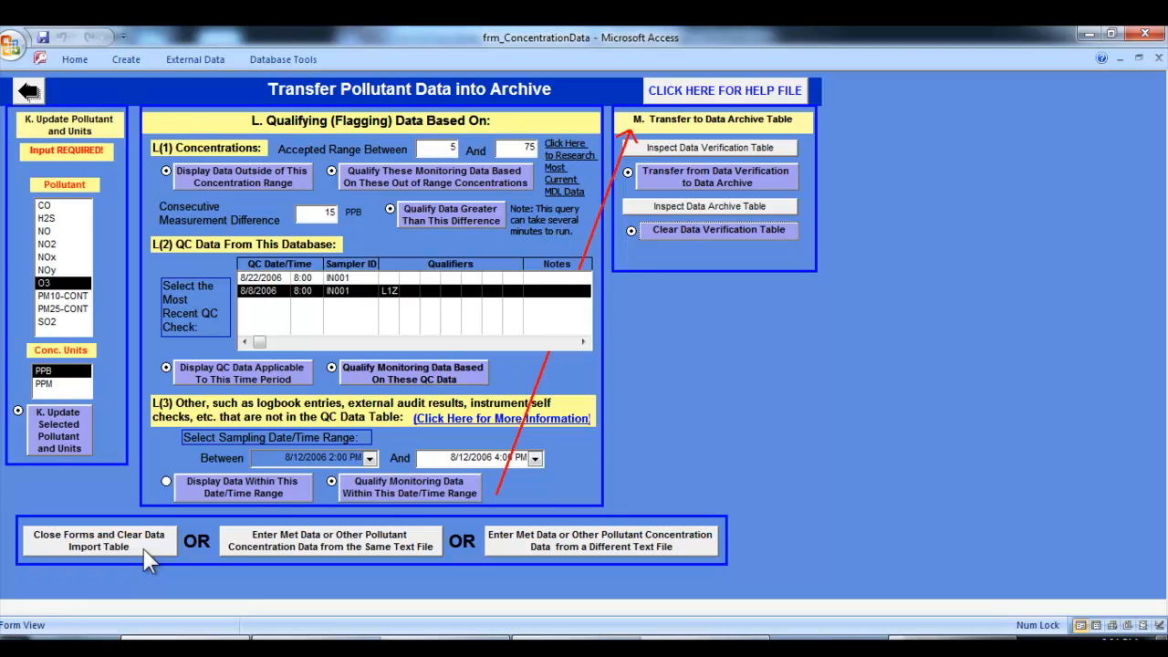
pyautogui.click(143, 550)
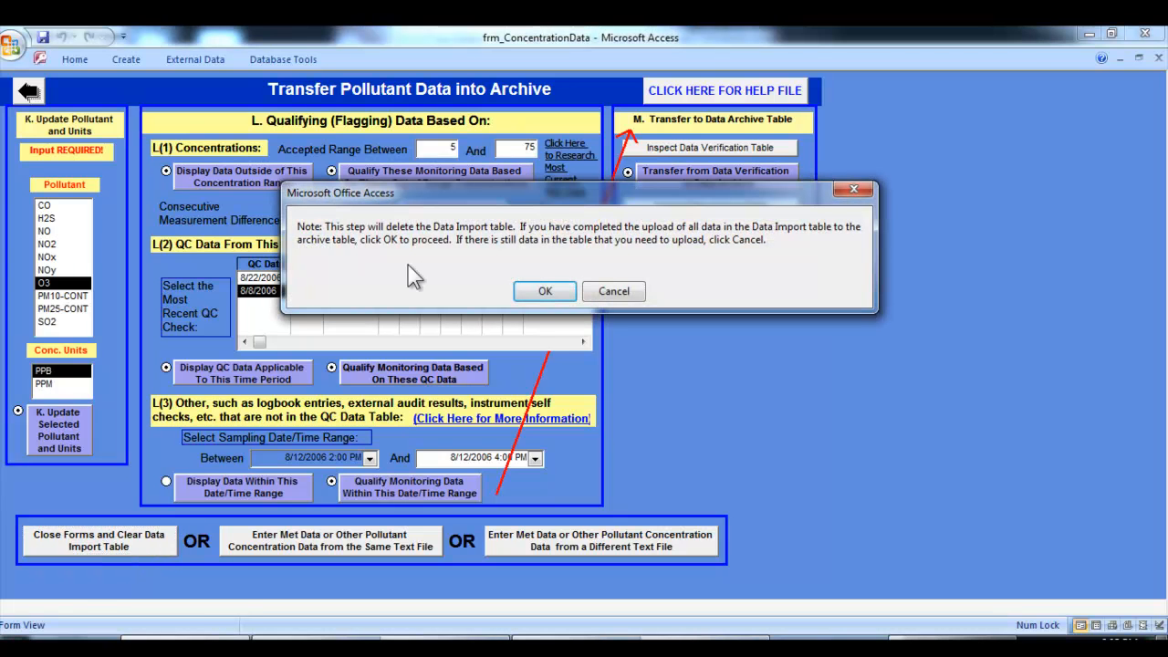
pyautogui.click(543, 293)
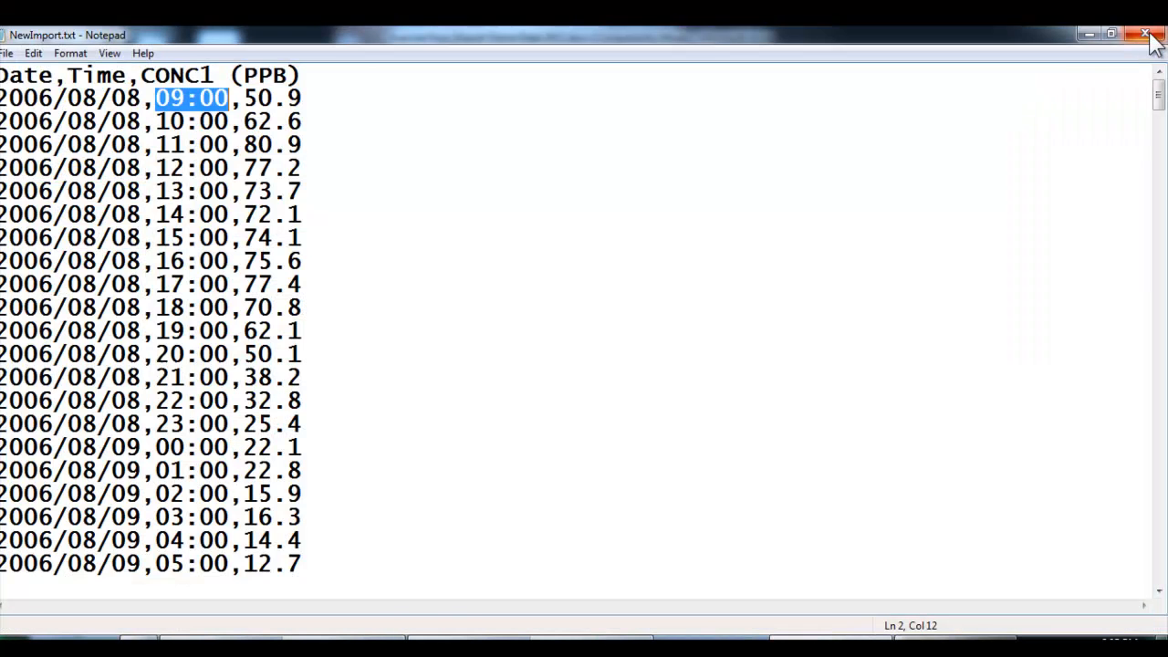
# In Windows Explorer, copy Tribal Data Toolbox_v2.1.mdb from the TribalDataToolbox_v2.1 folder into its Toolbox-Backups subfolder.
pyautogui.click(299, 638)
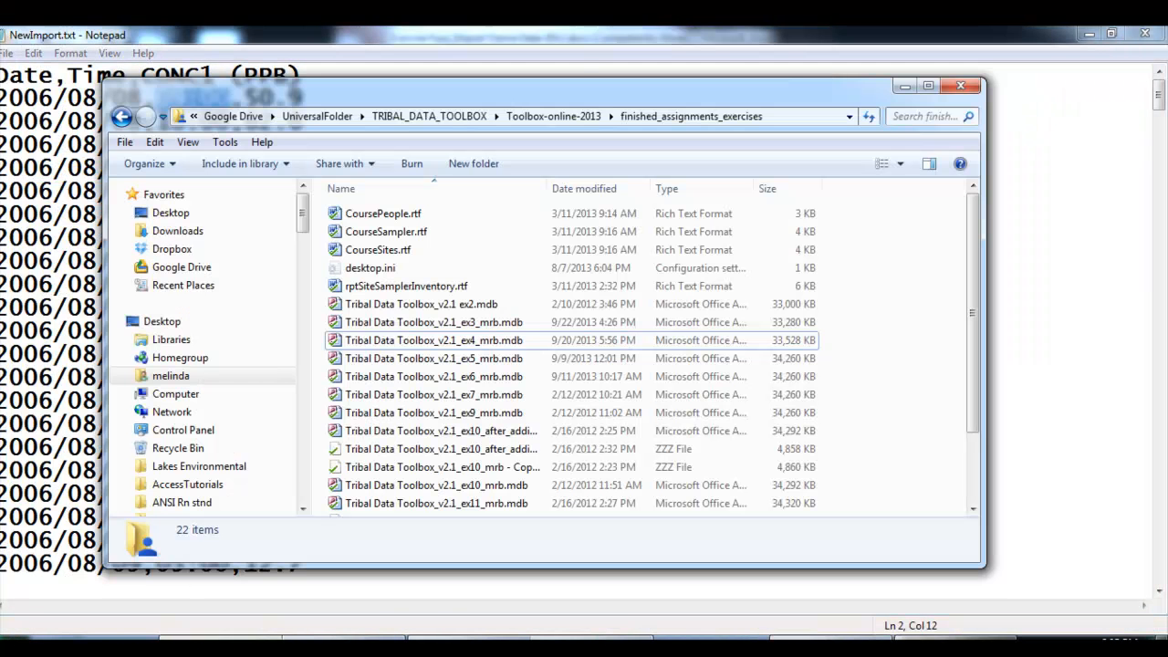
pyautogui.click(418, 637)
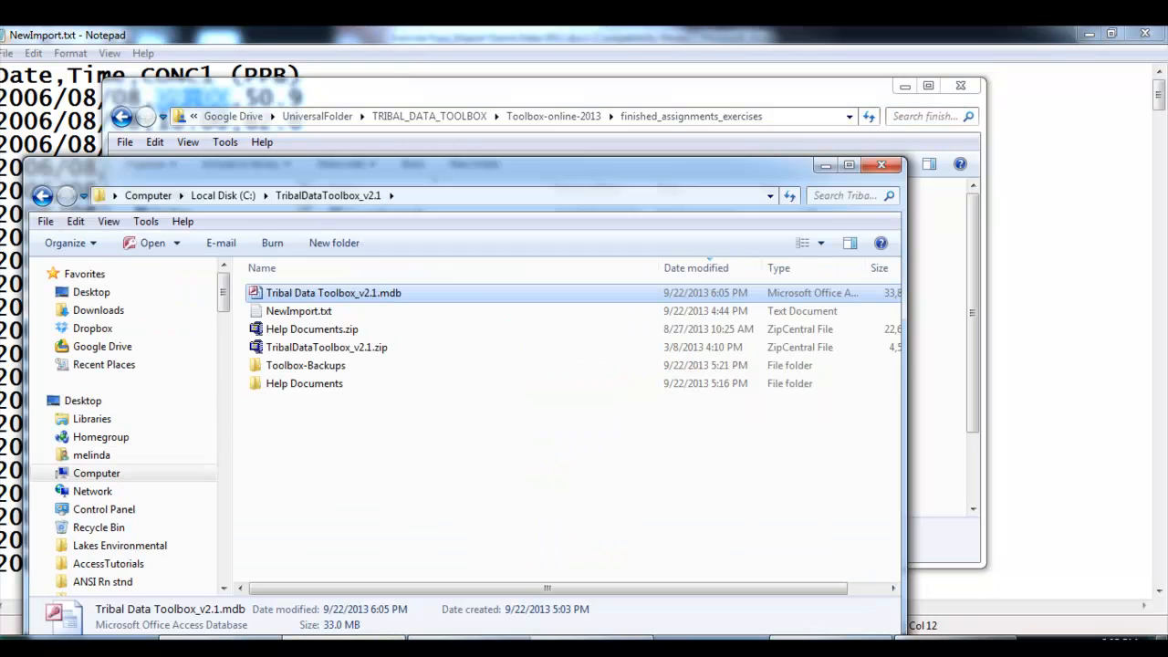
pyautogui.rightClick(369, 294)
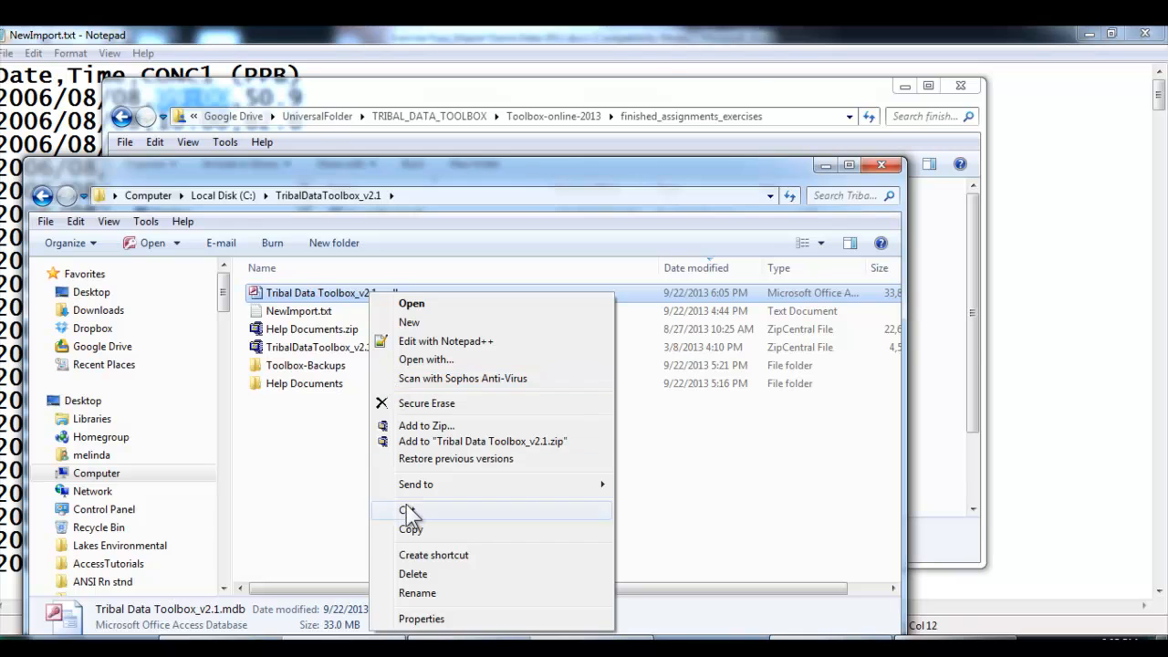
pyautogui.click(409, 531)
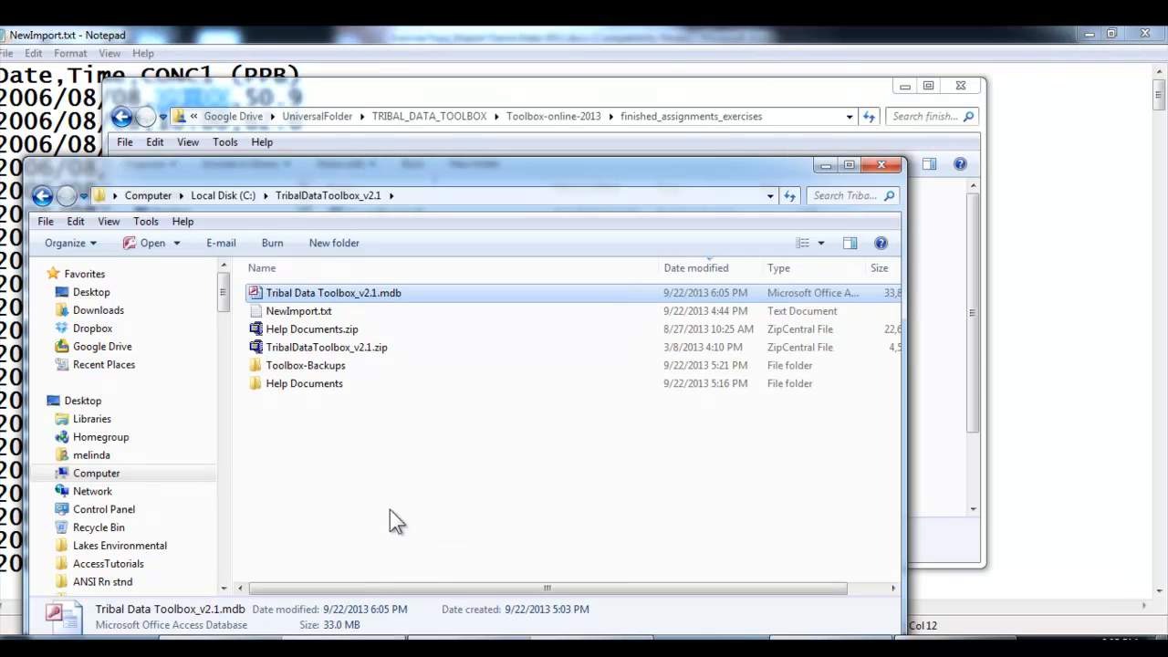
pyautogui.doubleClick(297, 368)
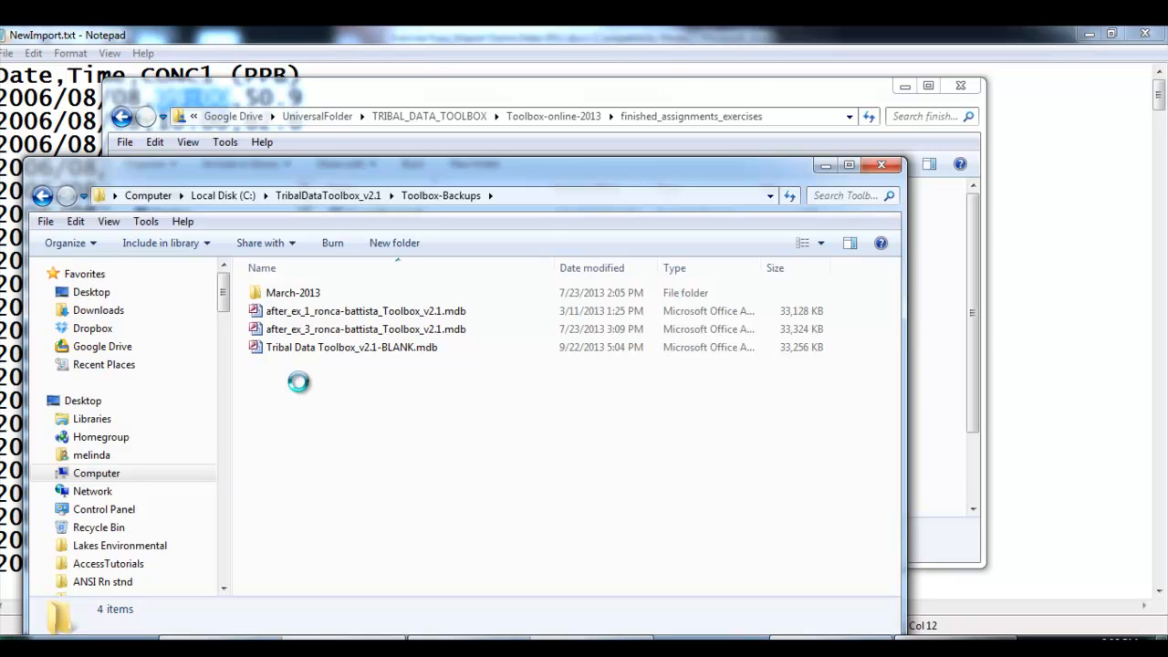
pyautogui.rightClick(299, 382)
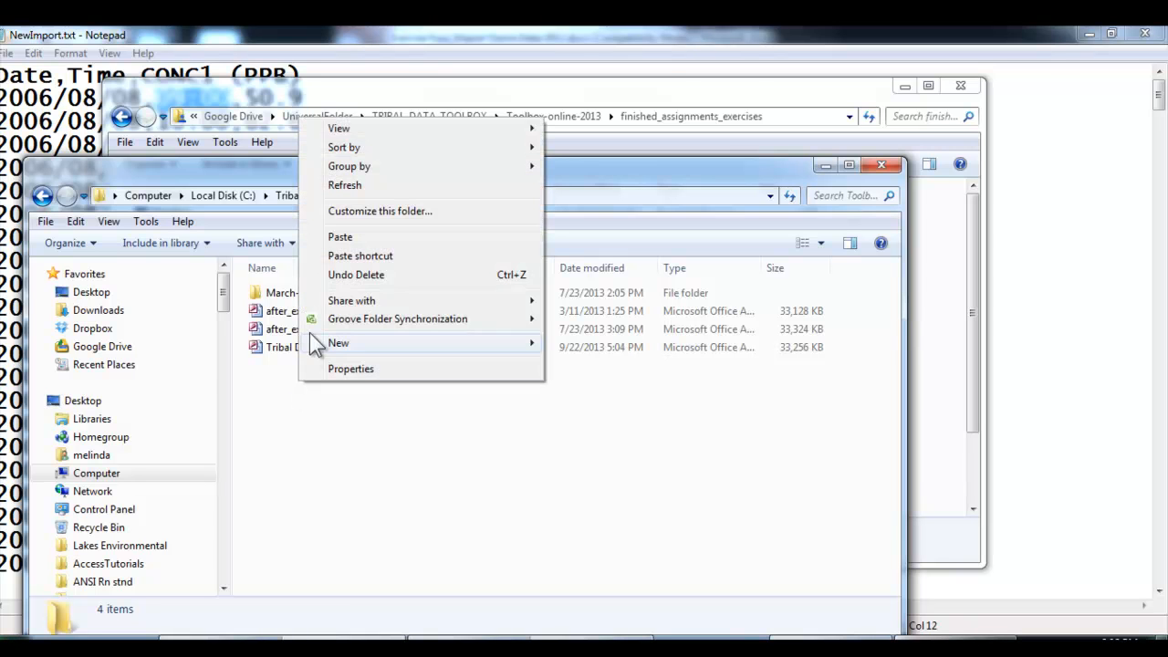
pyautogui.click(338, 241)
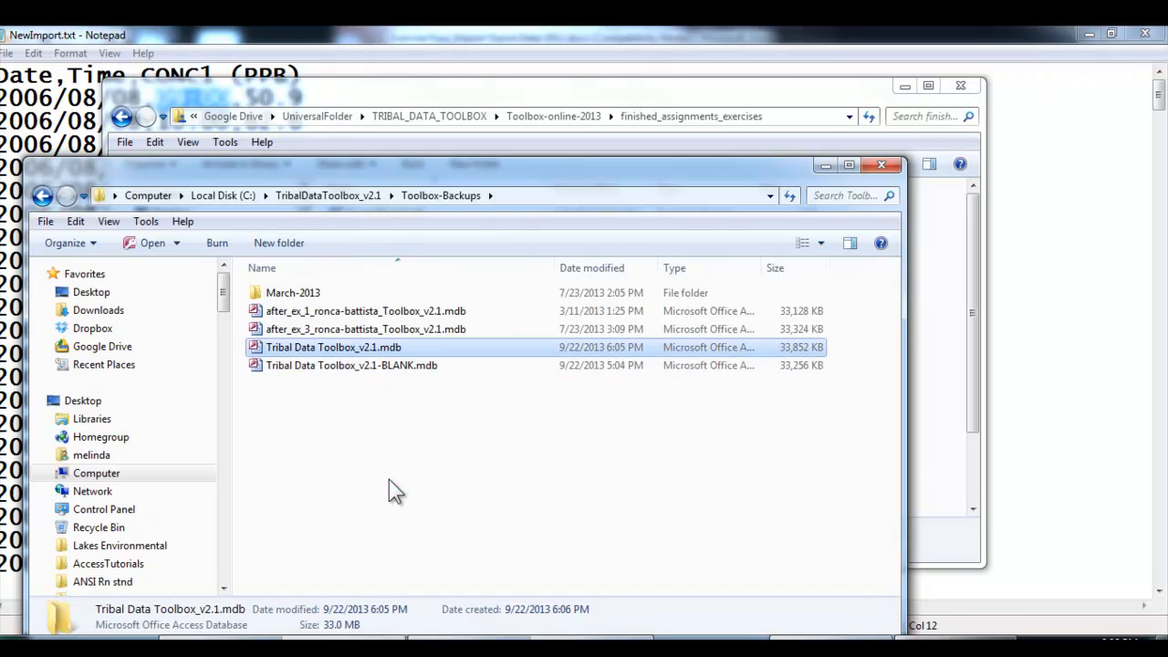
# Rename the copied database in Toolbox-Backups to after_ex_4_, followed by the user's surname and _Toolbox_v2.1.mdb.
pyautogui.rightClick(287, 352)
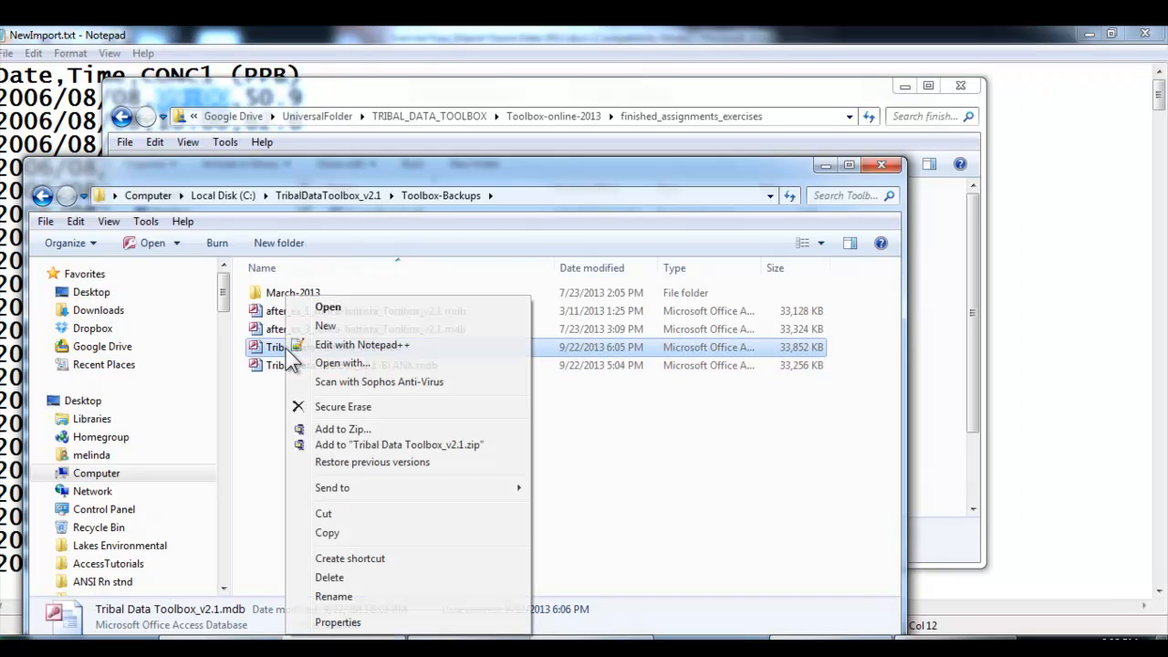
pyautogui.click(330, 596)
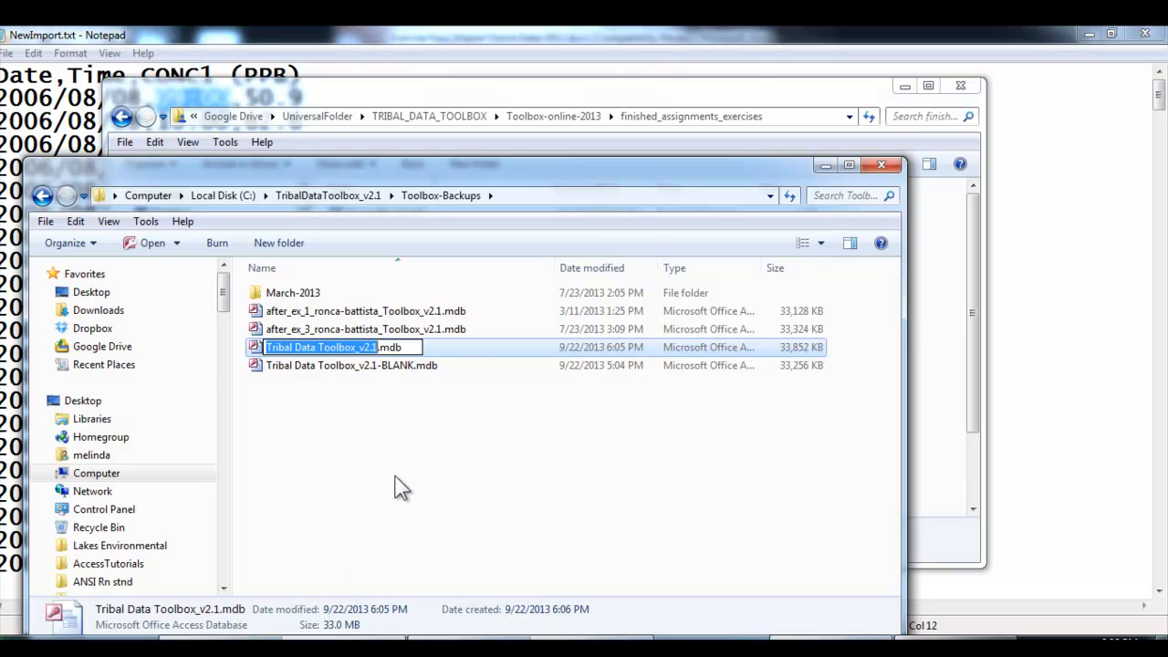
pyautogui.press('Left')
pyautogui.press('Left')
pyautogui.press('Left')
pyautogui.press('Left')
pyautogui.press('Left')
pyautogui.press('Left')
pyautogui.press('Left')
pyautogui.press('Left')
pyautogui.press('Left')
pyautogui.press('Left')
pyautogui.press('Left')
pyautogui.press('Left')
pyautogui.press('Left')
pyautogui.press('Left')
pyautogui.press('Left')
pyautogui.press('Left')
pyautogui.press('Left')
pyautogui.press('Left')
pyautogui.press('Left')
pyautogui.press('Left')
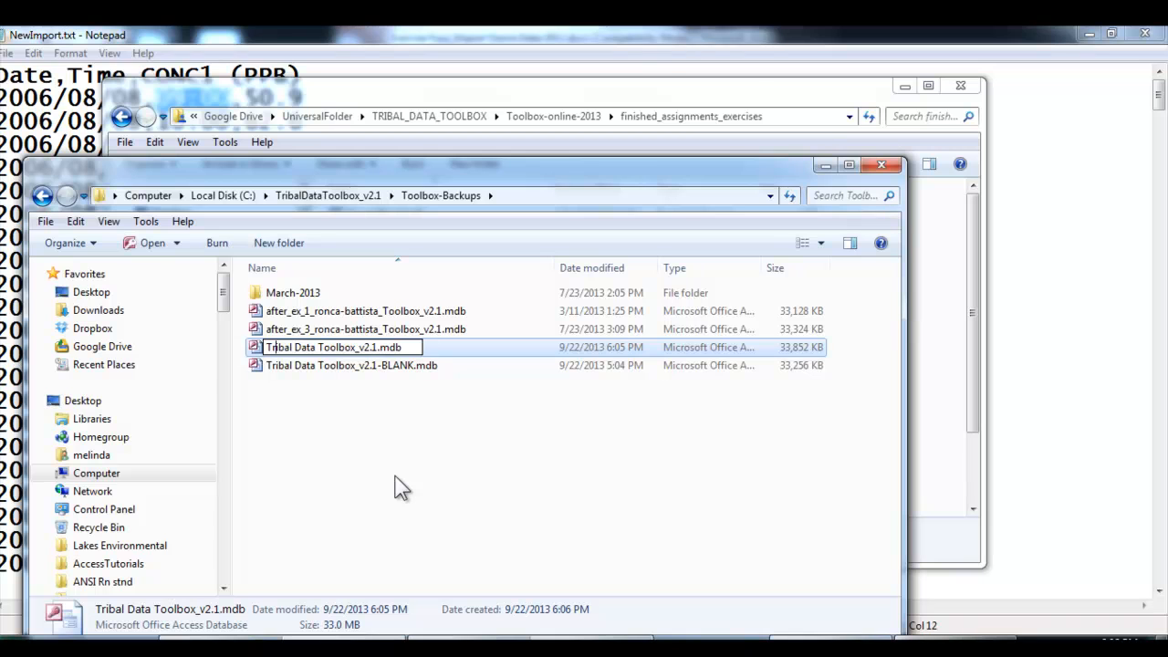
pyautogui.write('after')
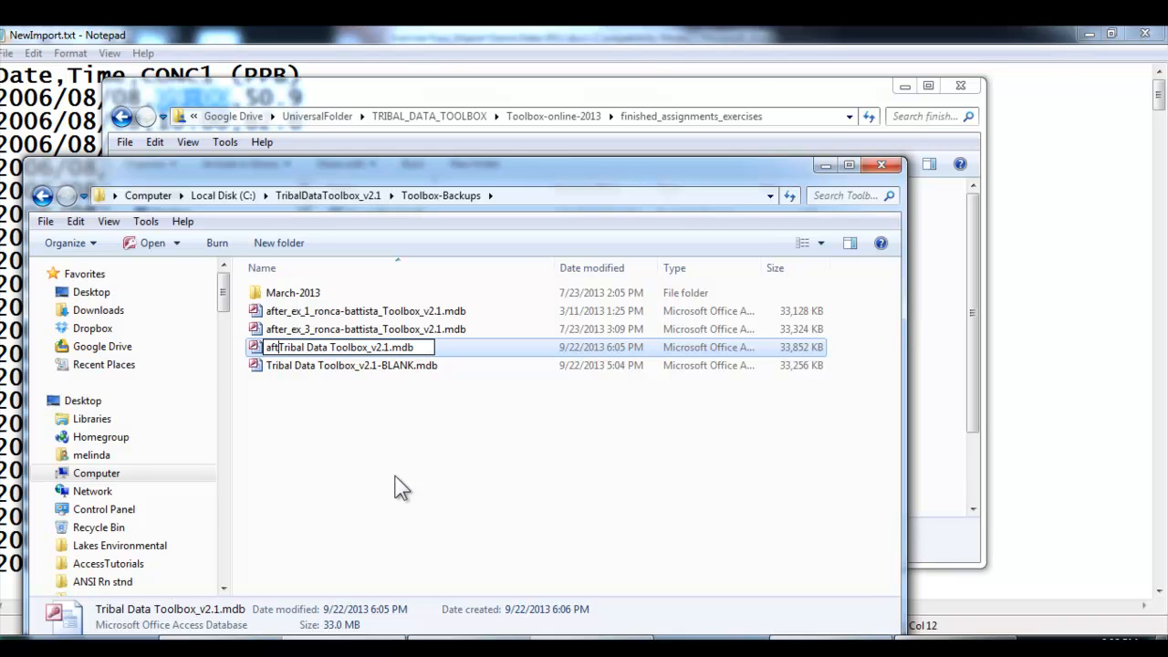
pyautogui.write('_ex')
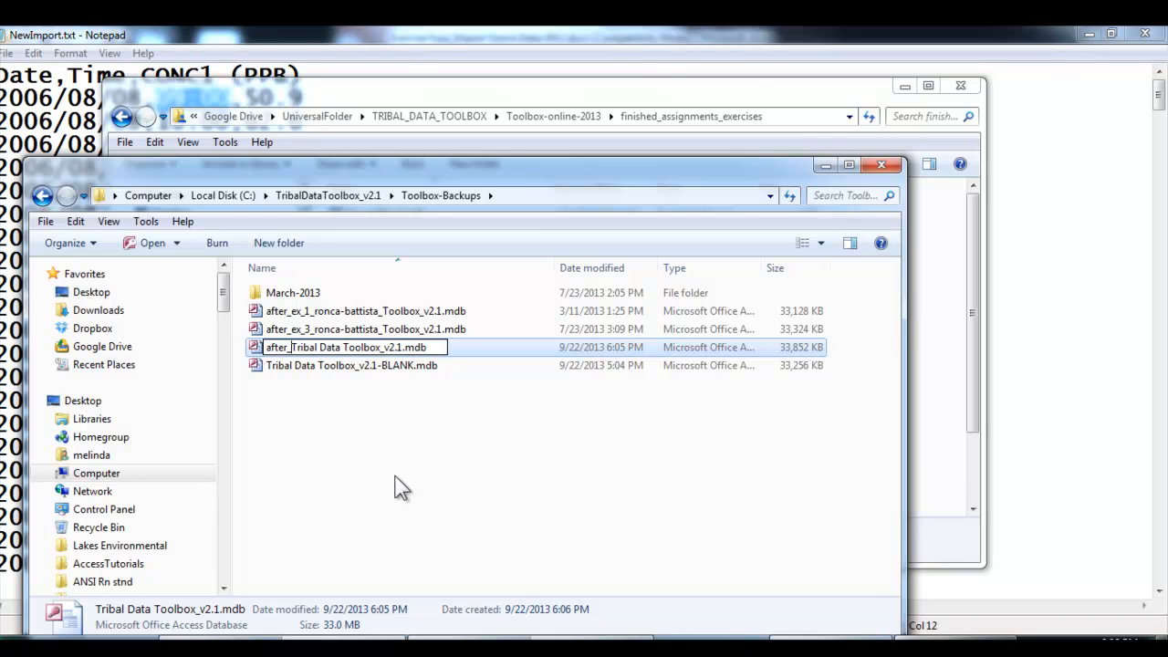
pyautogui.write('_4')
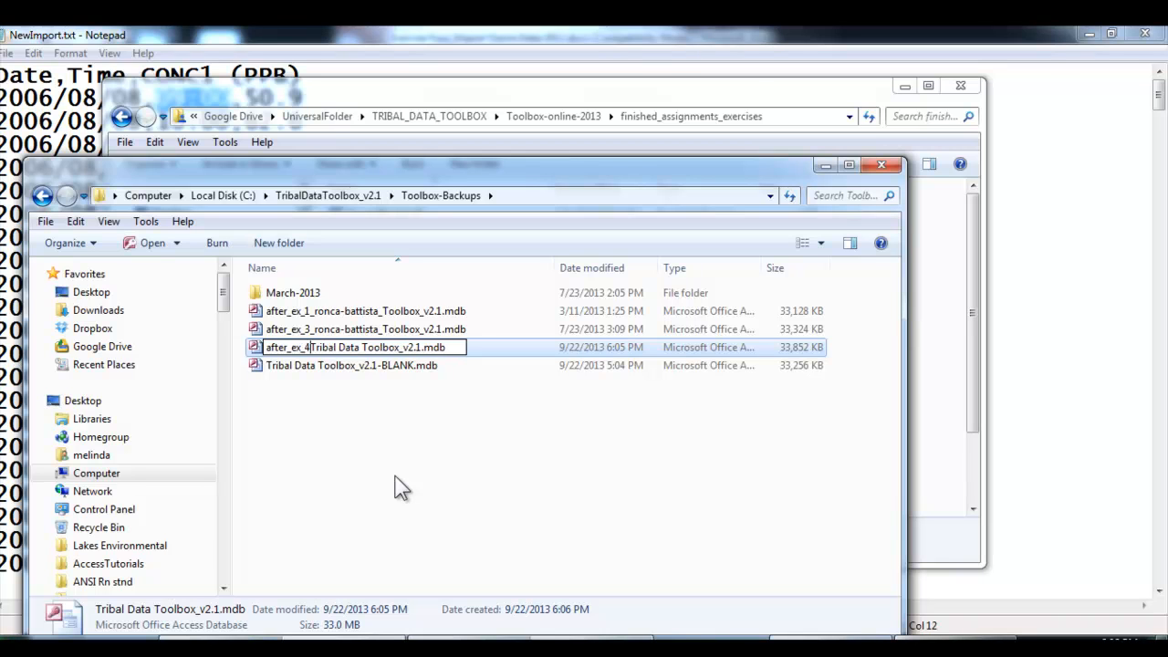
pyautogui.write('_ronca-')
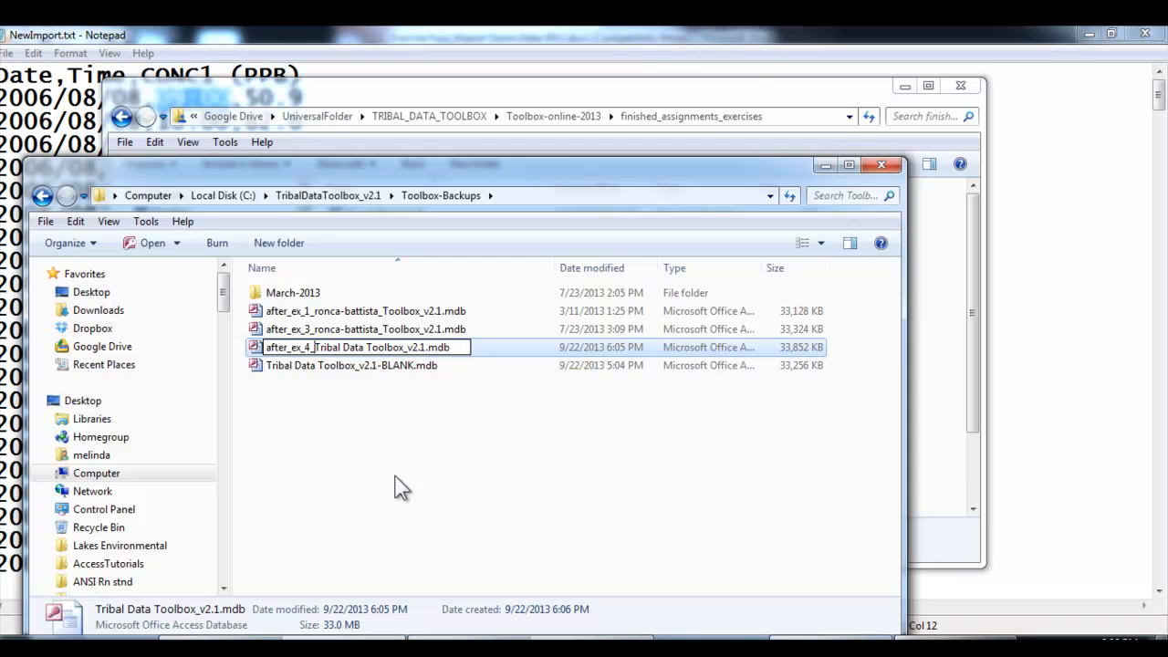
pyautogui.write('battista')
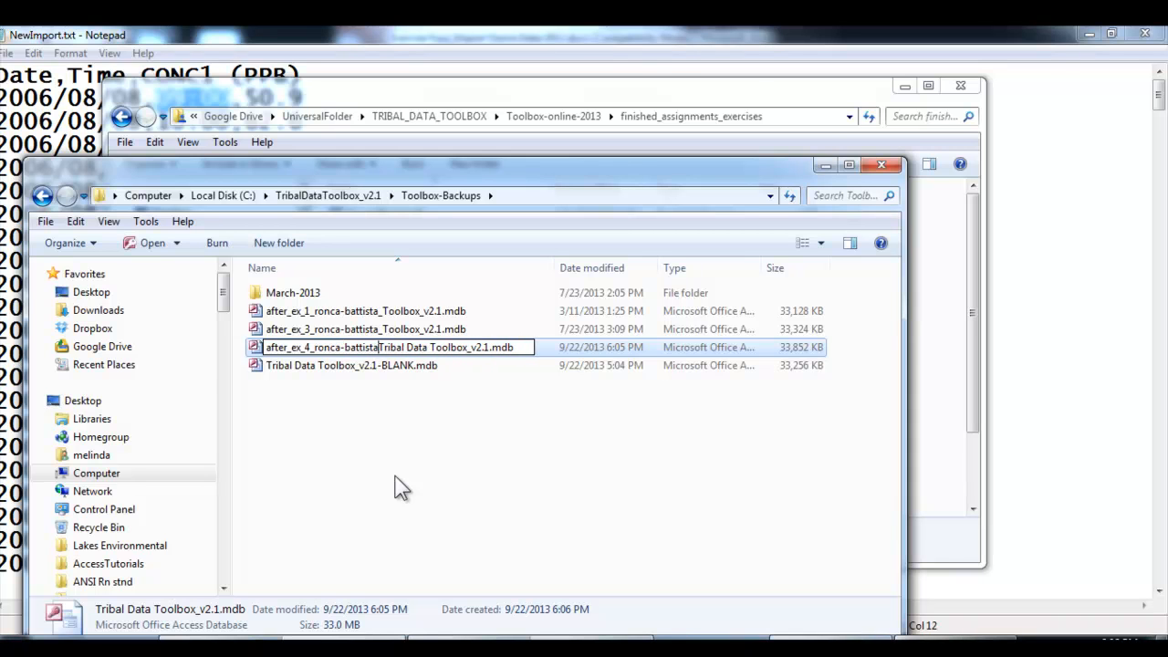
pyautogui.press('Delete')
pyautogui.press('Delete')
pyautogui.press('Delete')
pyautogui.press('Delete')
pyautogui.press('Delete')
pyautogui.press('Delete')
pyautogui.press('Delete')
pyautogui.press('Delete')
pyautogui.press('Delete')
pyautogui.press('Delete')
pyautogui.press('Delete')
pyautogui.press('Delete')
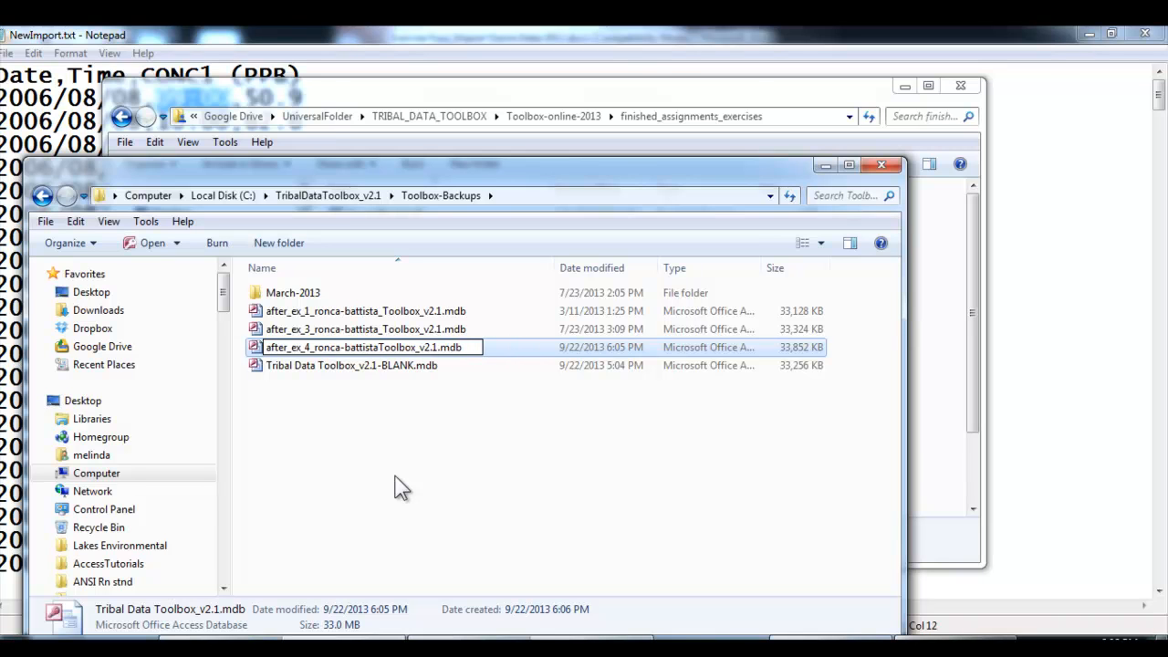
pyautogui.write('_')
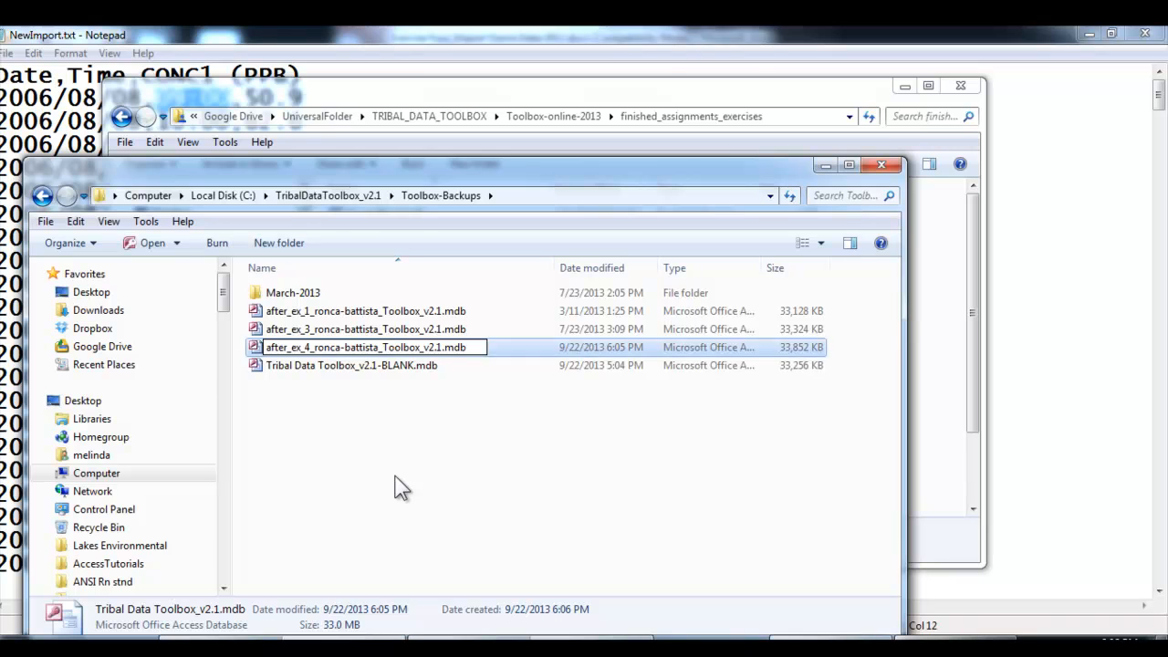
pyautogui.click(401, 488)
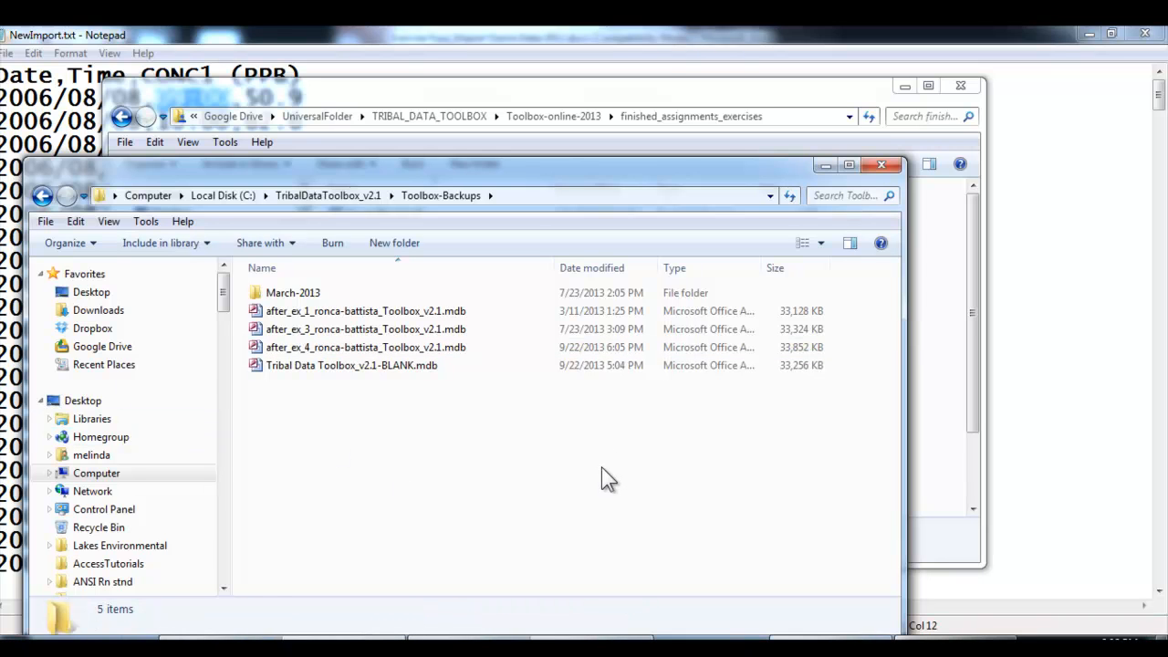
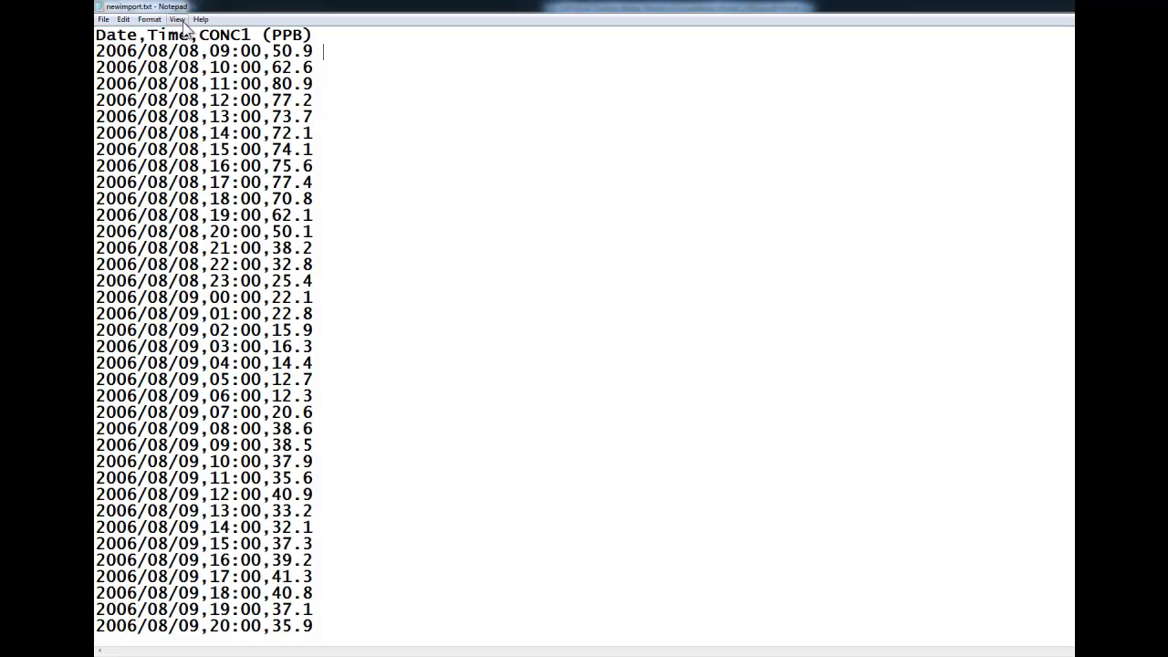
# Show the status bar for newimport.txt in Notepad and place the cursor in the first data row.
pyautogui.click(181, 23)
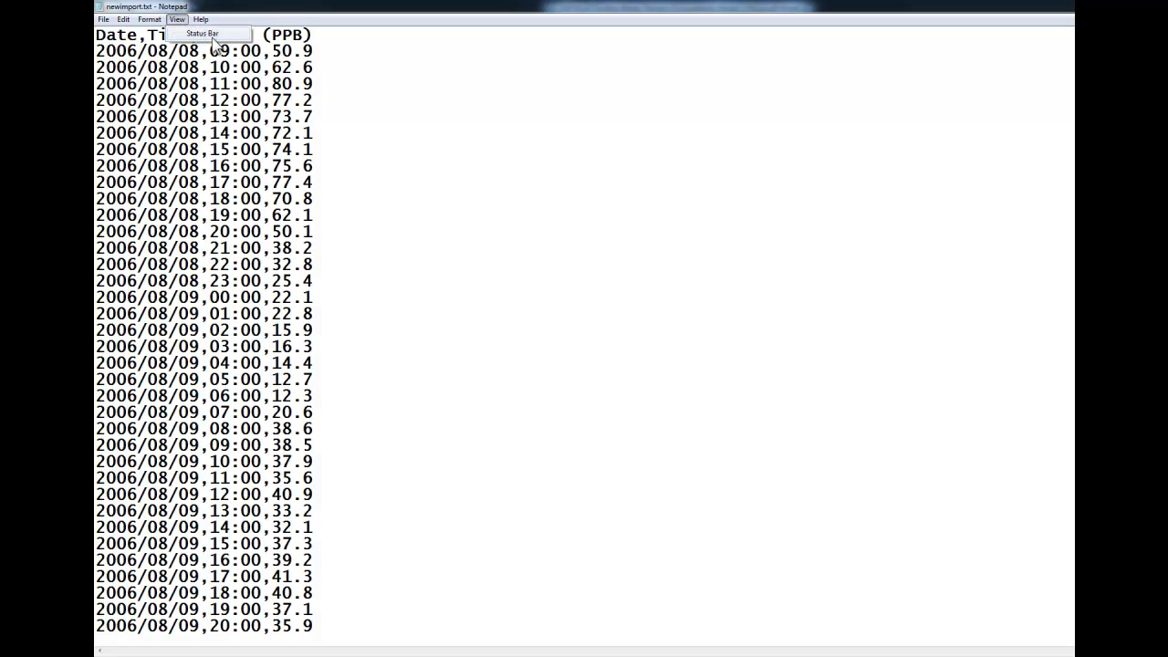
pyautogui.click(214, 35)
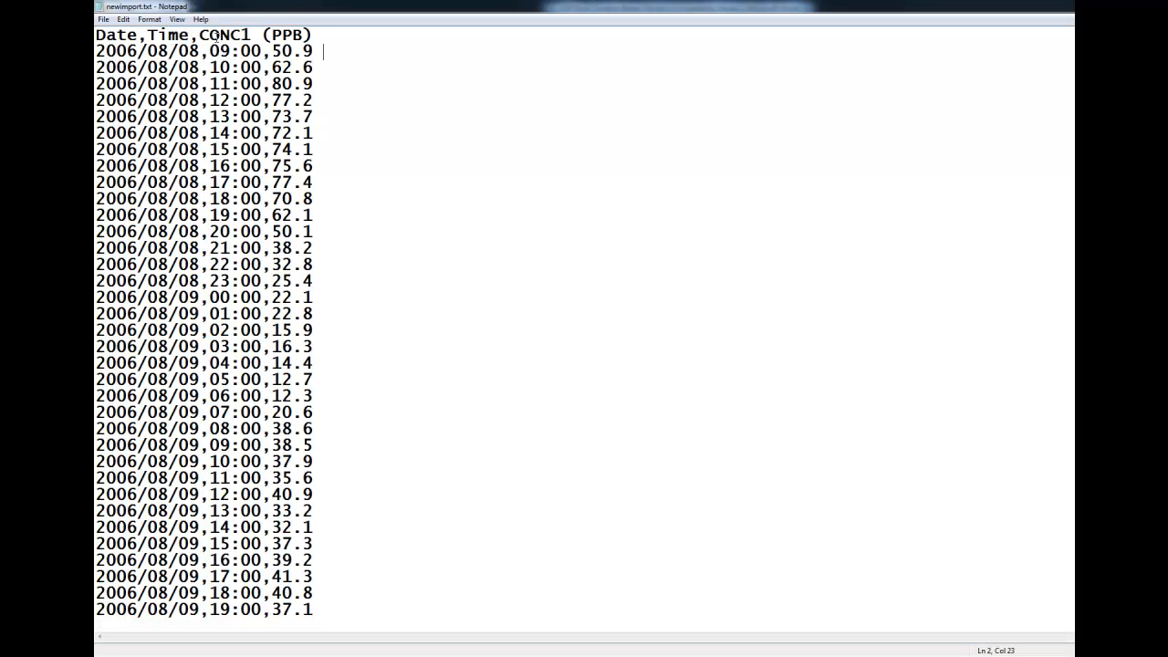
pyautogui.click(187, 21)
pyautogui.moveTo(200, 20)
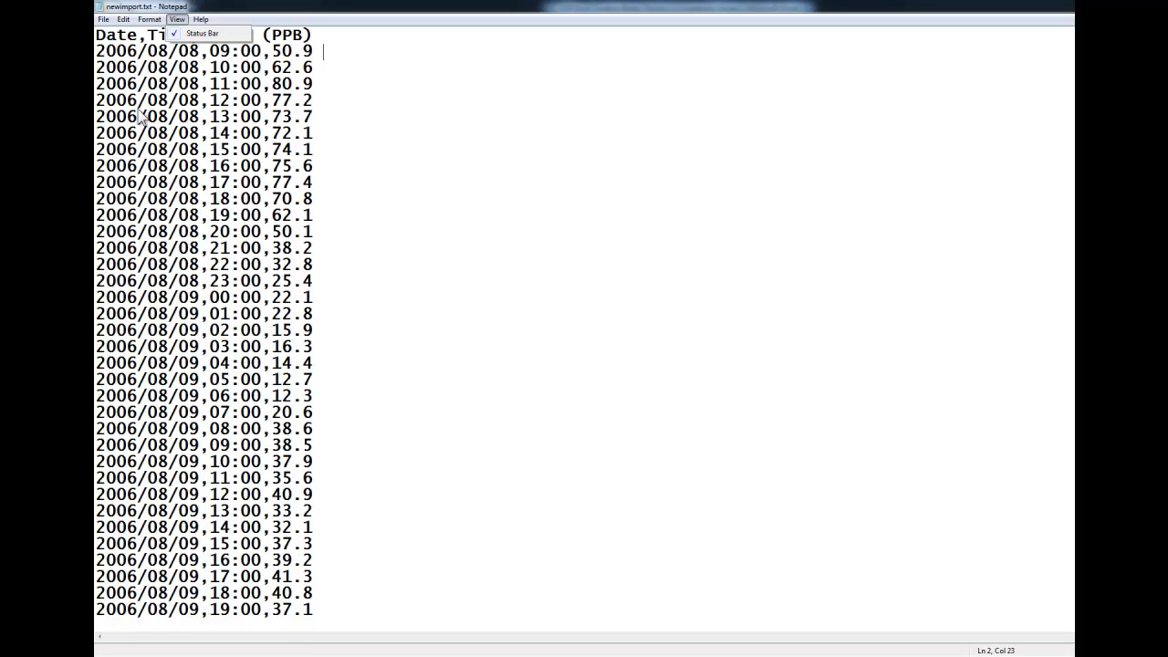
pyautogui.click(107, 52)
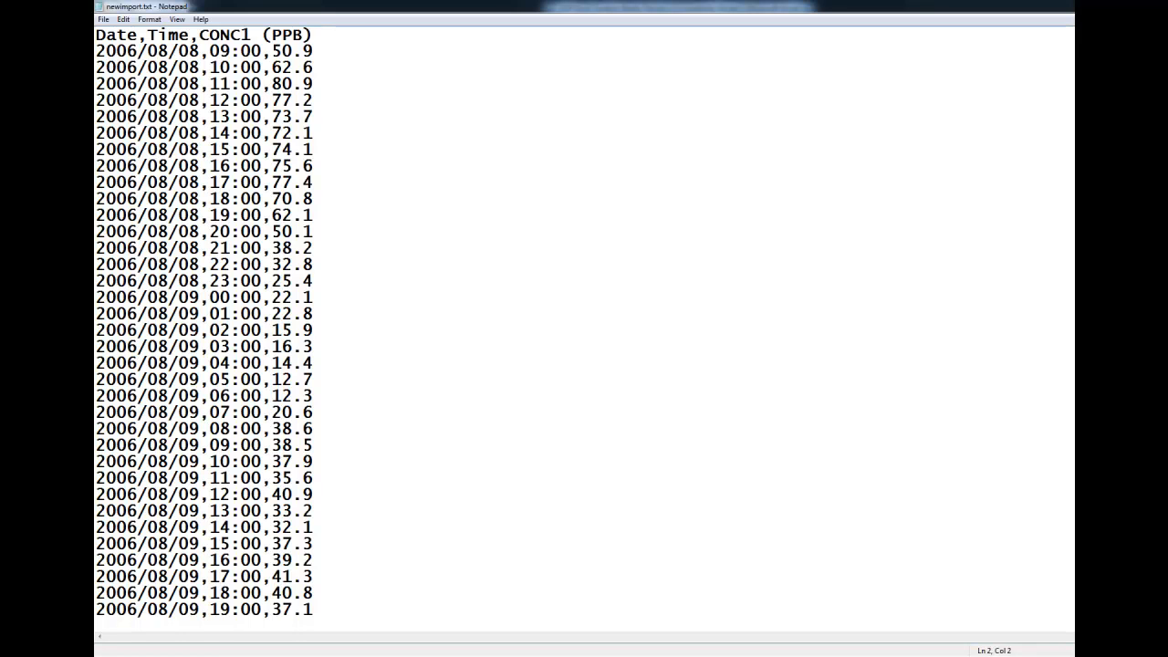
# Check the line positions of the last and first data rows in newimport.txt, and switch to the file checklist in Word.
pyautogui.scroll(-20, 584, 328)
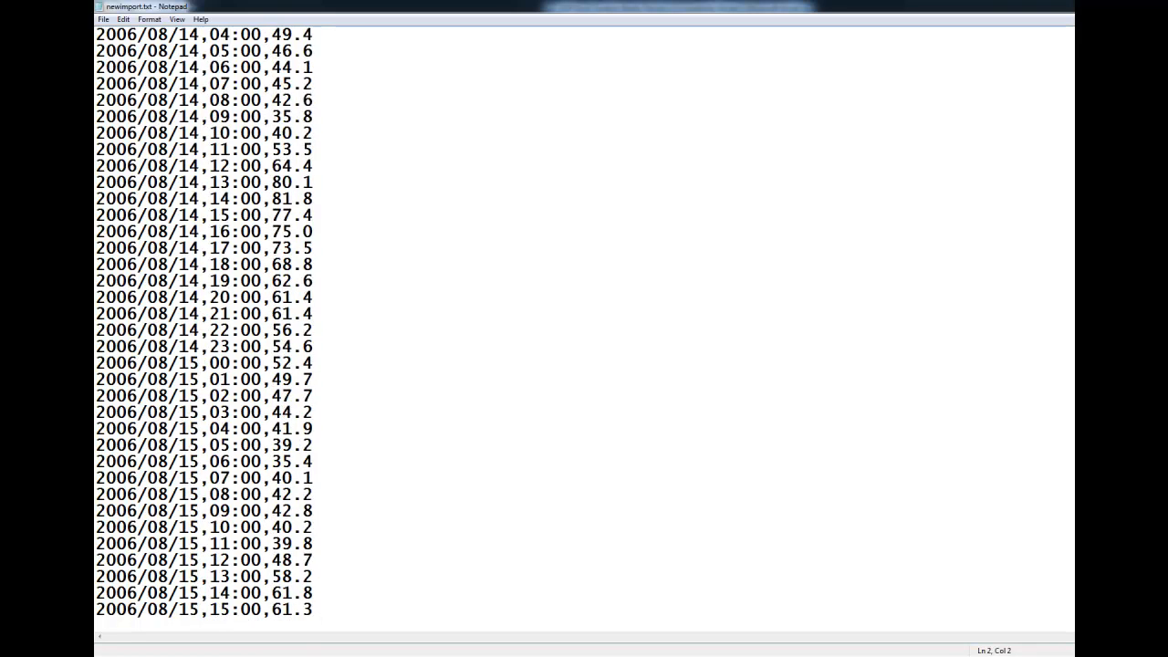
pyautogui.scroll(-20, 304, 595)
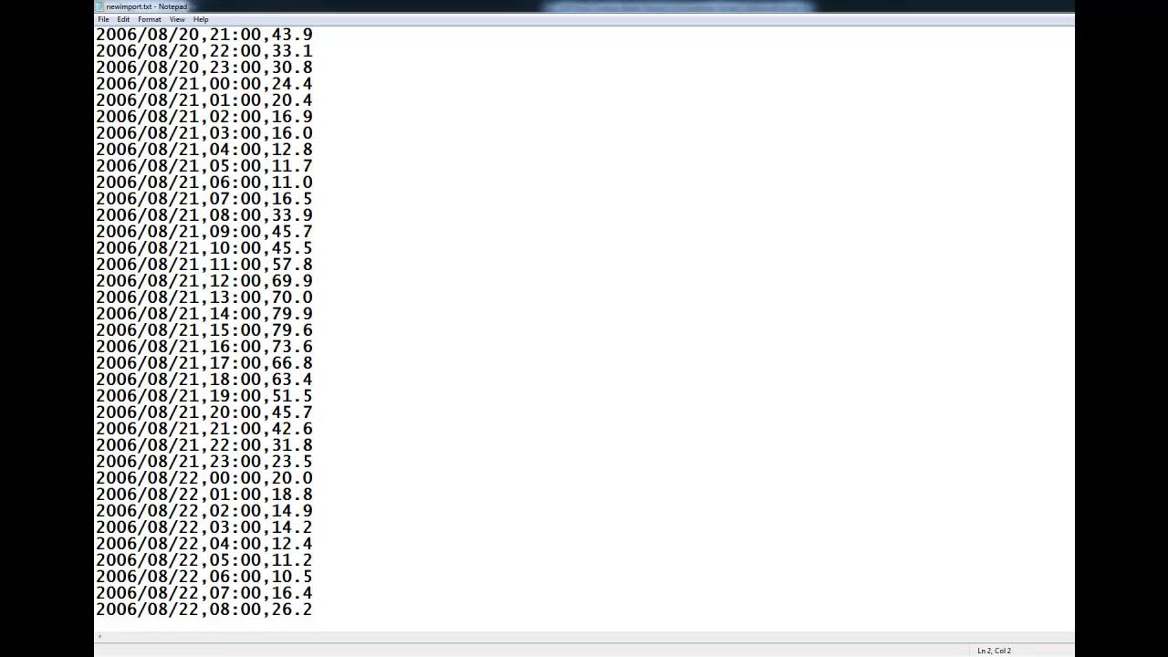
pyautogui.click(188, 610)
pyautogui.scroll(20, 204, 322)
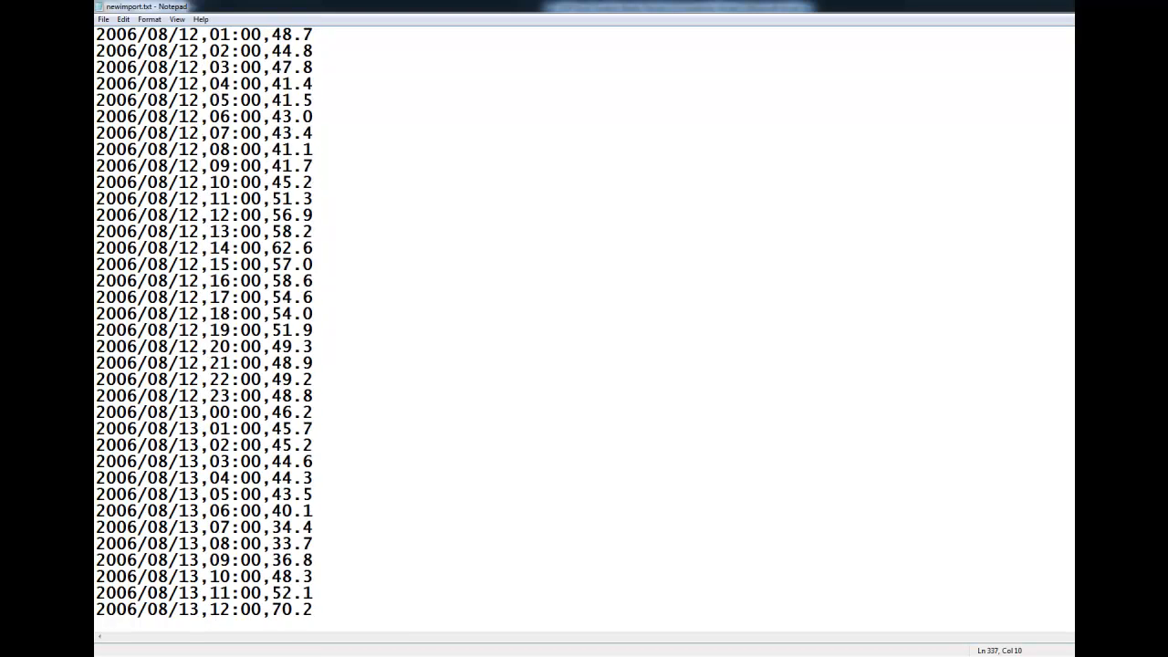
pyautogui.click(190, 50)
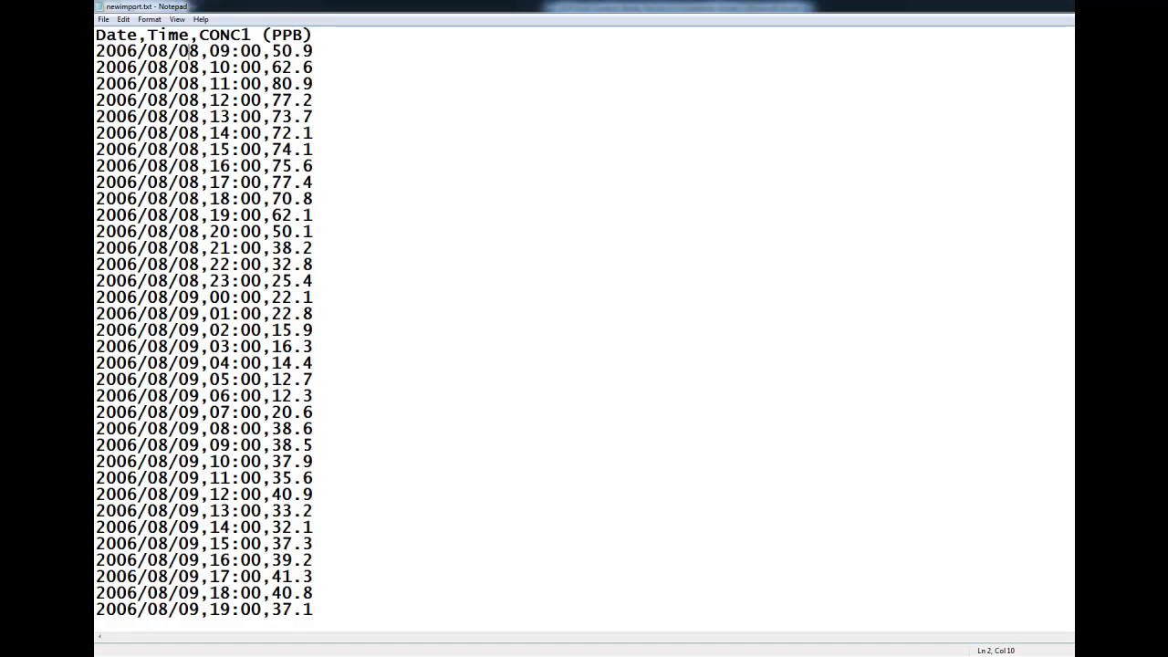
pyautogui.hotkey('alt', 'Tab')
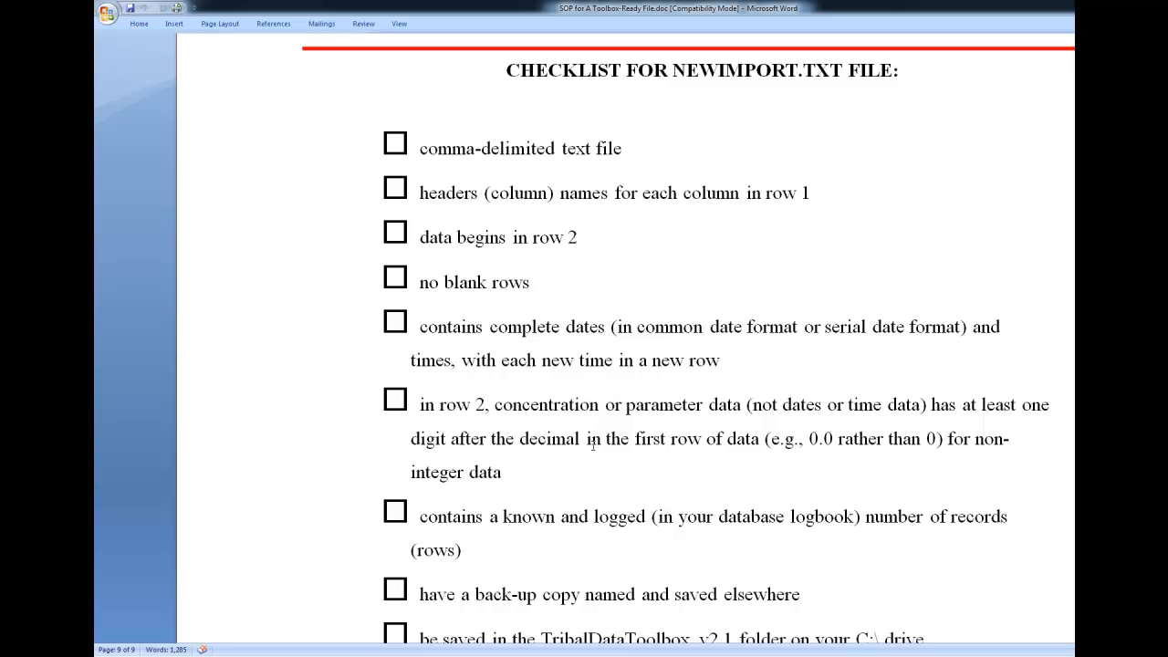
# Review the newimport.txt checklist items on decimal digits, logged record count, back-up copy and save location.
pyautogui.doubleClick(930, 439)
pyautogui.scroll(-1, 983, 444)
pyautogui.click(659, 461)
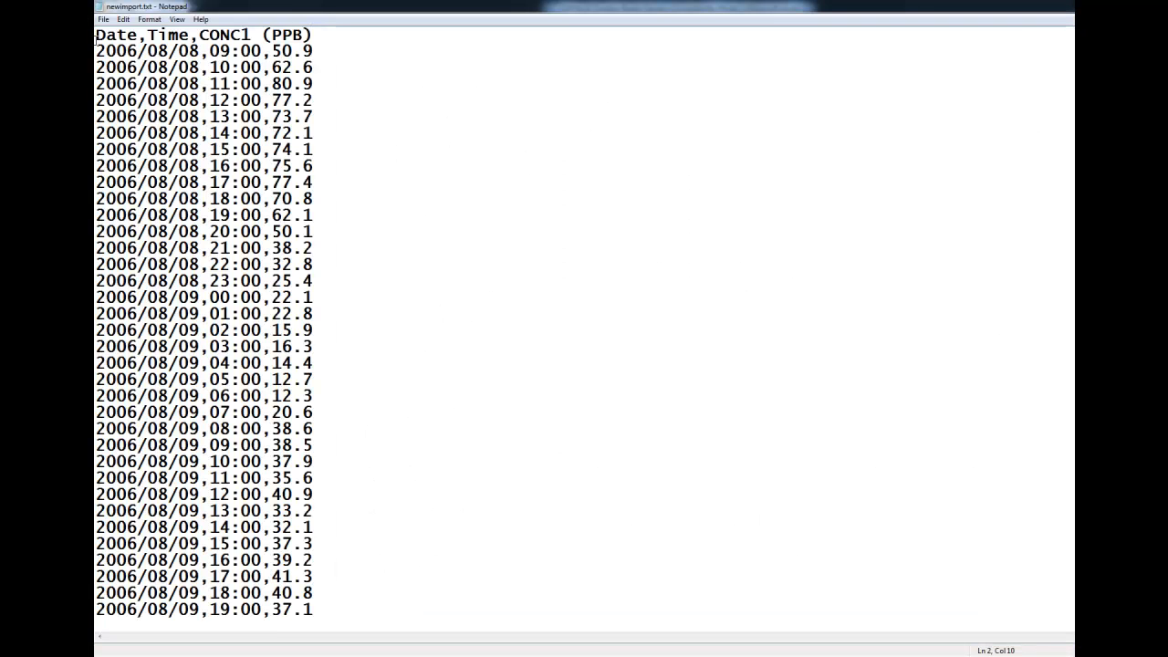
# Start saving the Notepad import file under a new name, with C:\TribalDataToolbox_v2.1 as the destination folder.
pyautogui.click(106, 25)
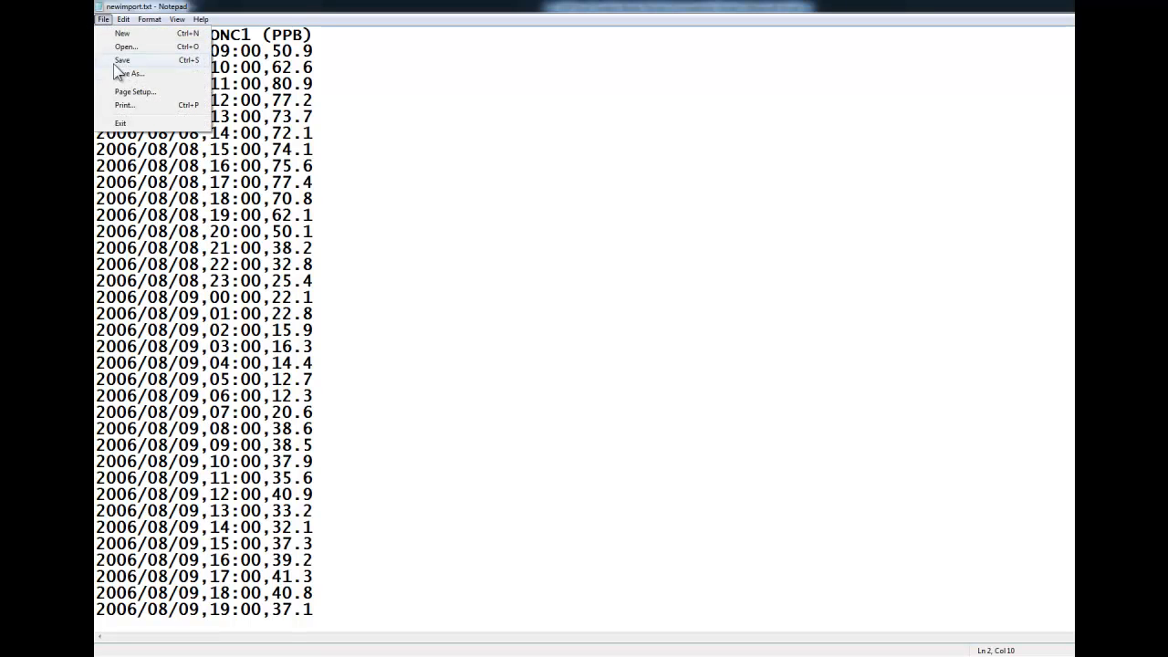
pyautogui.click(117, 76)
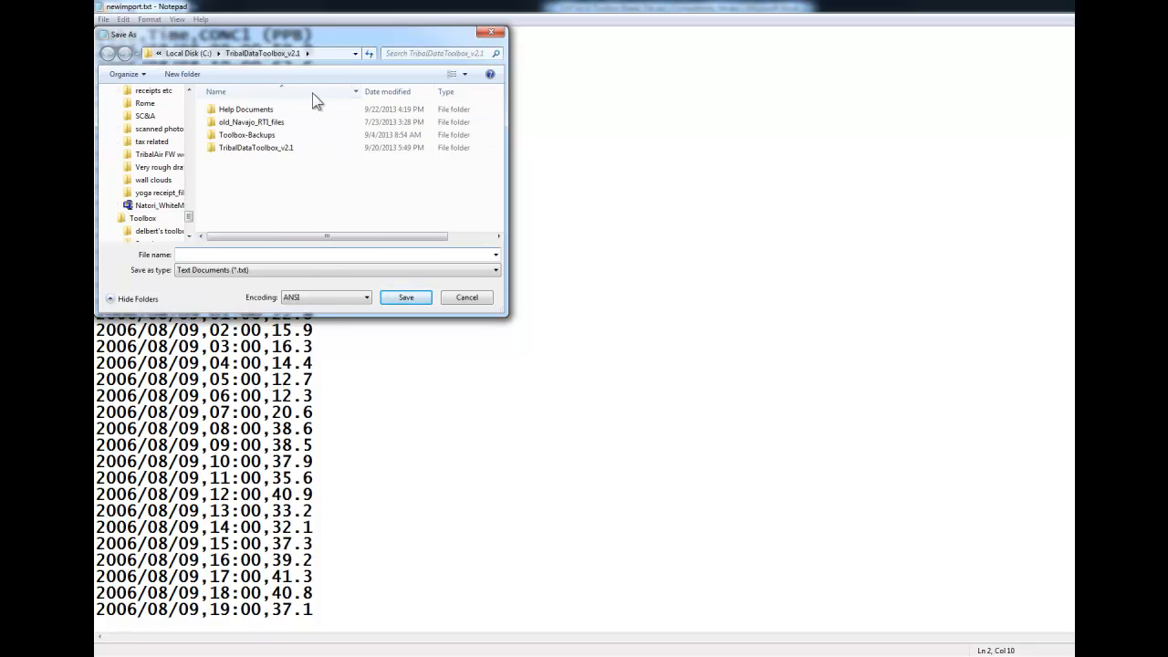
pyautogui.click(192, 55)
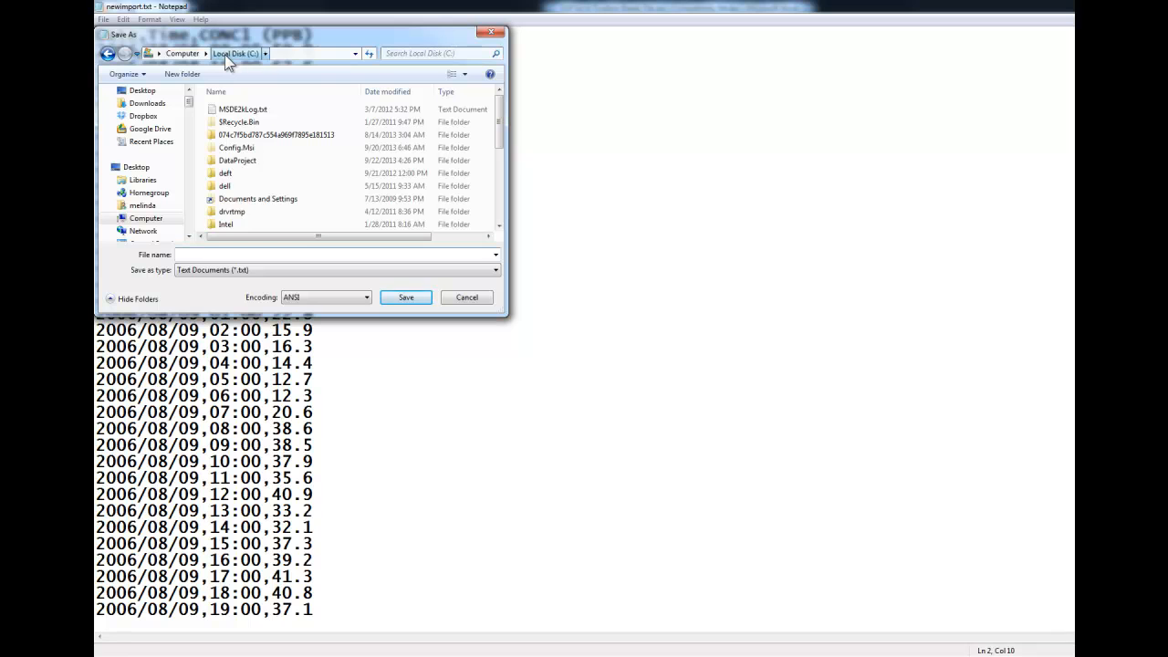
pyautogui.moveTo(499, 144); pyautogui.dragTo(513, 209)
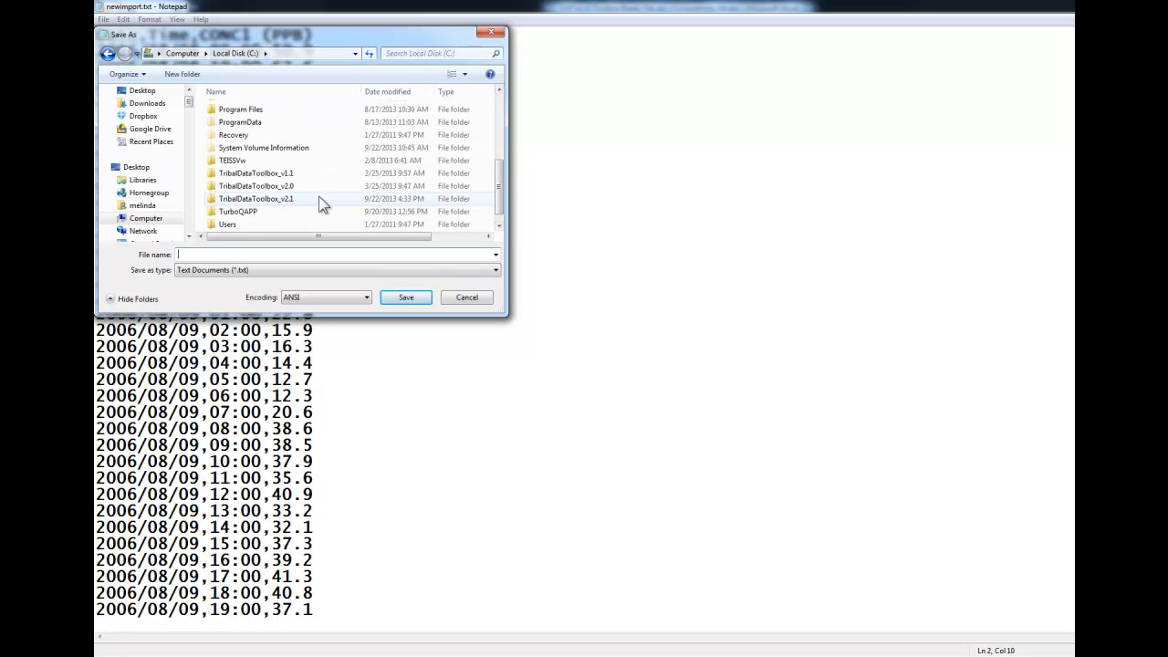
pyautogui.doubleClick(317, 199)
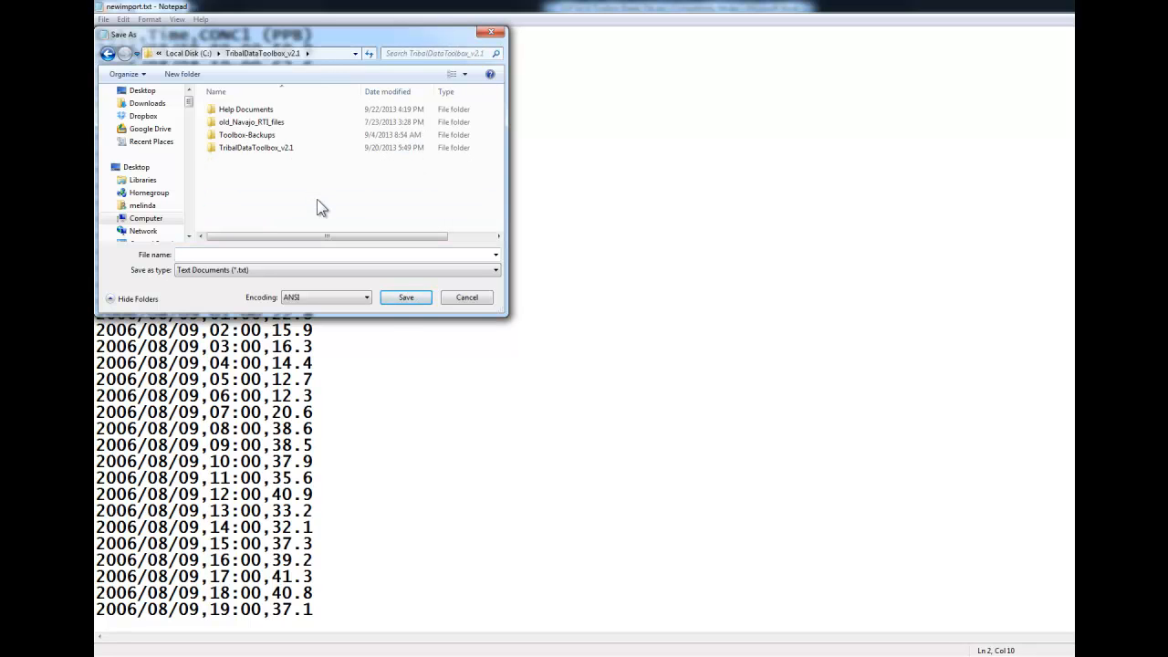
# Name the file NewImport.txt, keep the Text Documents (*.txt) type, and save it.
pyautogui.click(269, 257)
pyautogui.write('NewImpor')
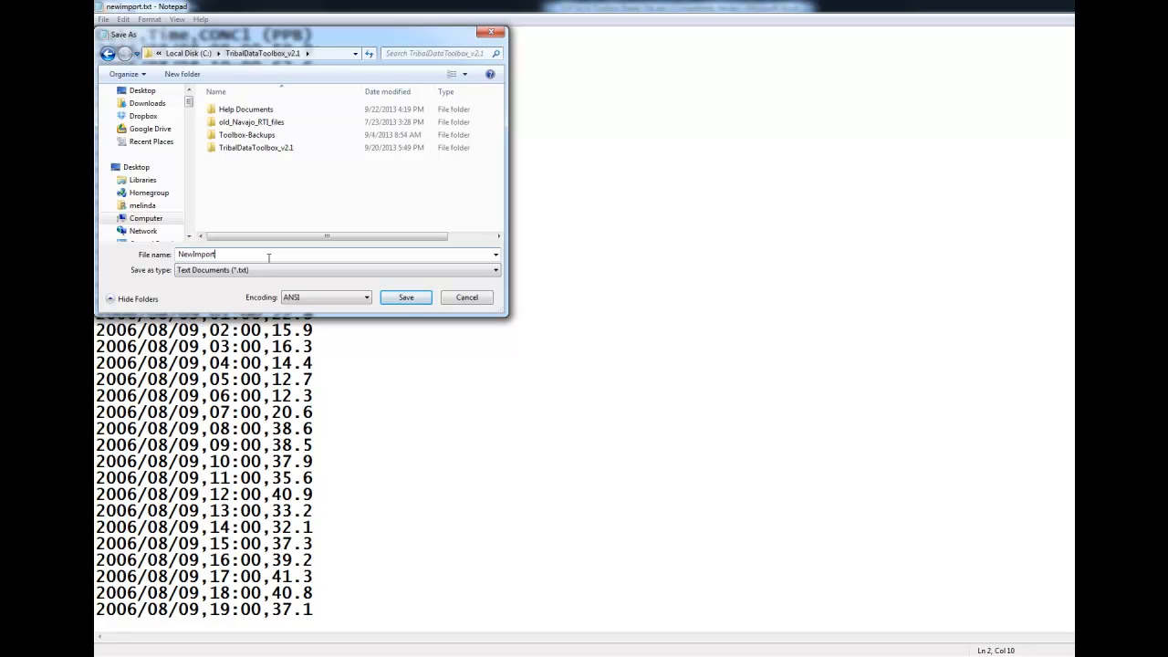
pyautogui.write('t')
pyautogui.click(496, 270)
pyautogui.click(497, 271)
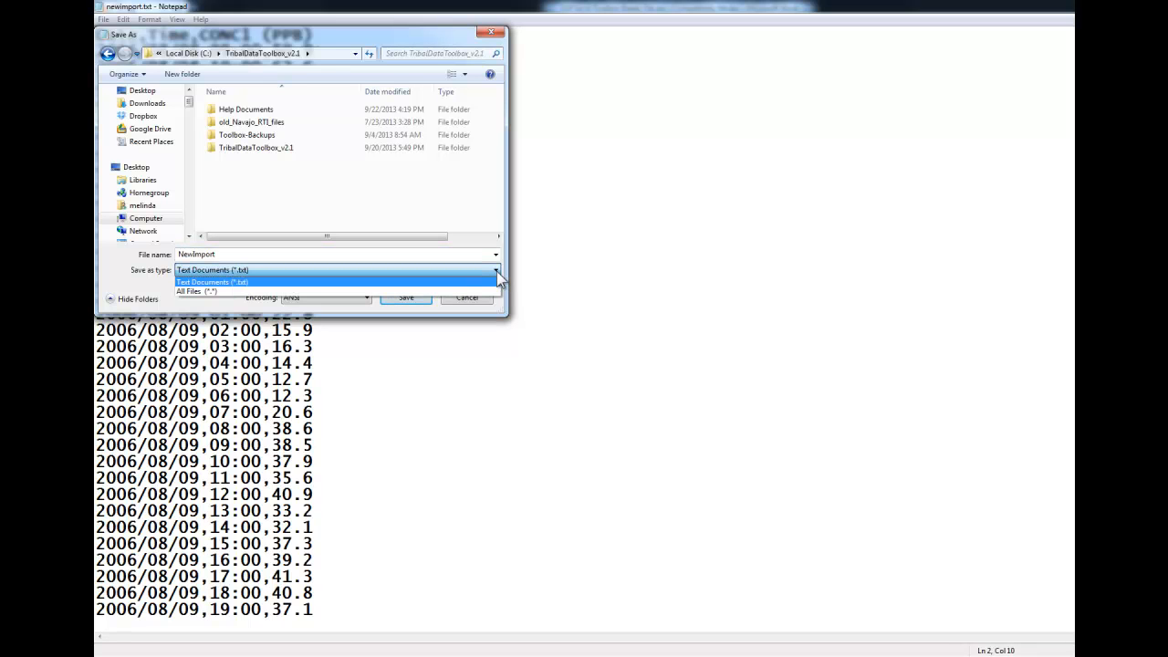
pyautogui.click(493, 282)
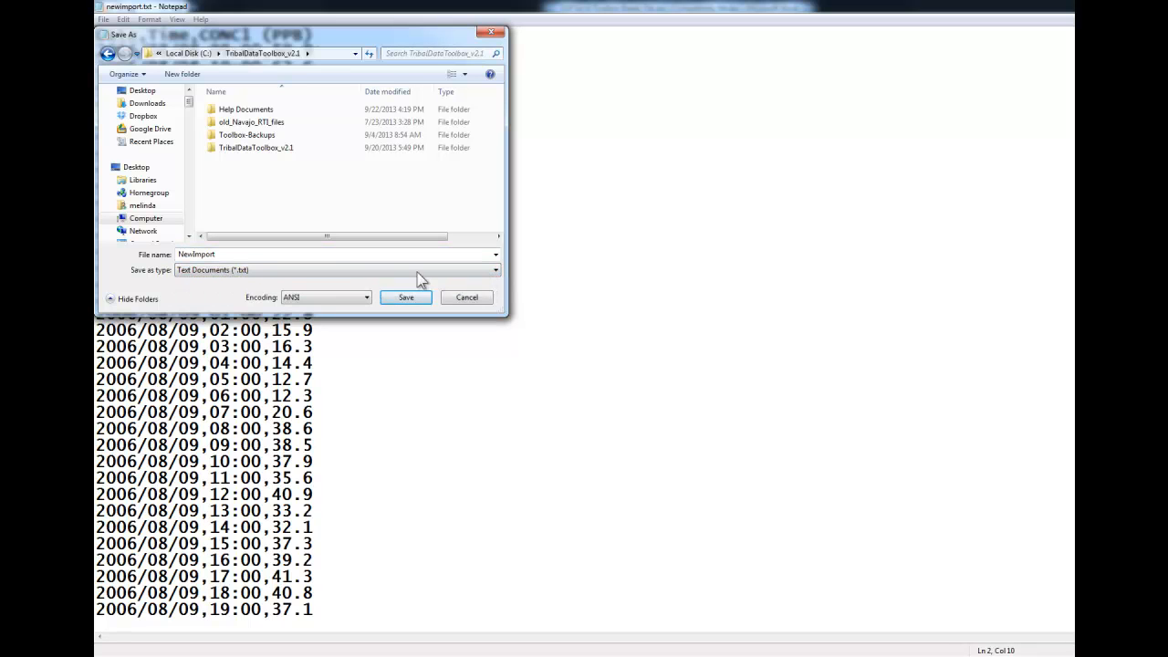
pyautogui.doubleClick(314, 252)
pyautogui.click(314, 253)
pyautogui.write('.txt')
pyautogui.click(403, 299)
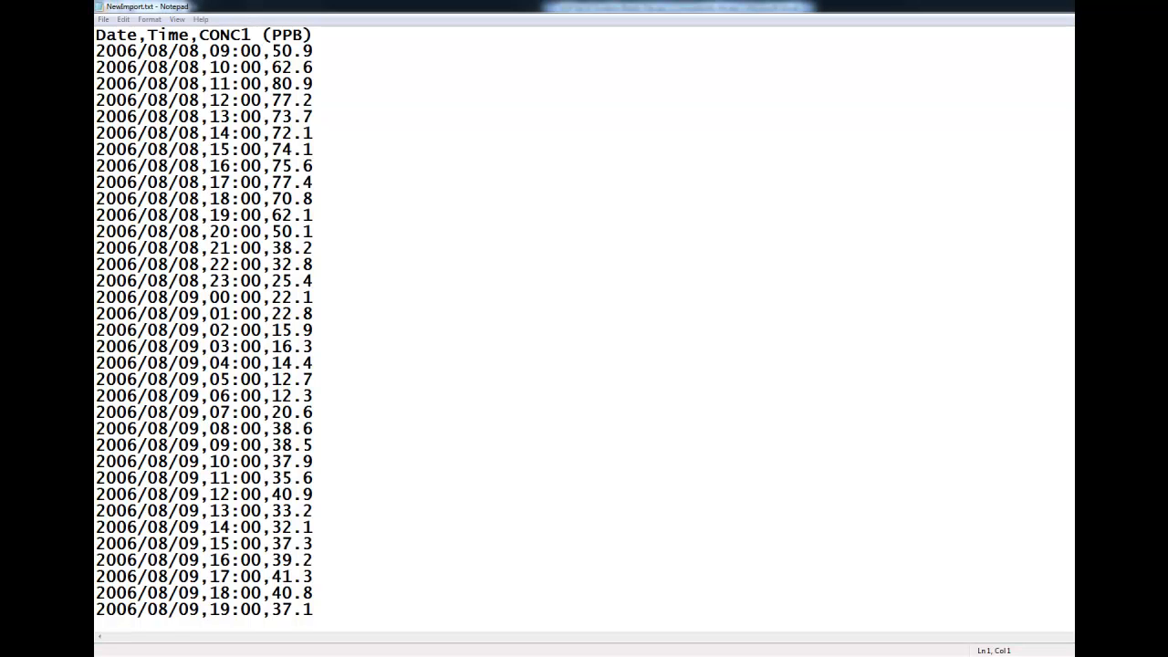
# Switch to Windows Explorer and select NewImport.txt in the TribalDataToolbox_v2.1 folder.
pyautogui.hotkey('alt', 'Tab')
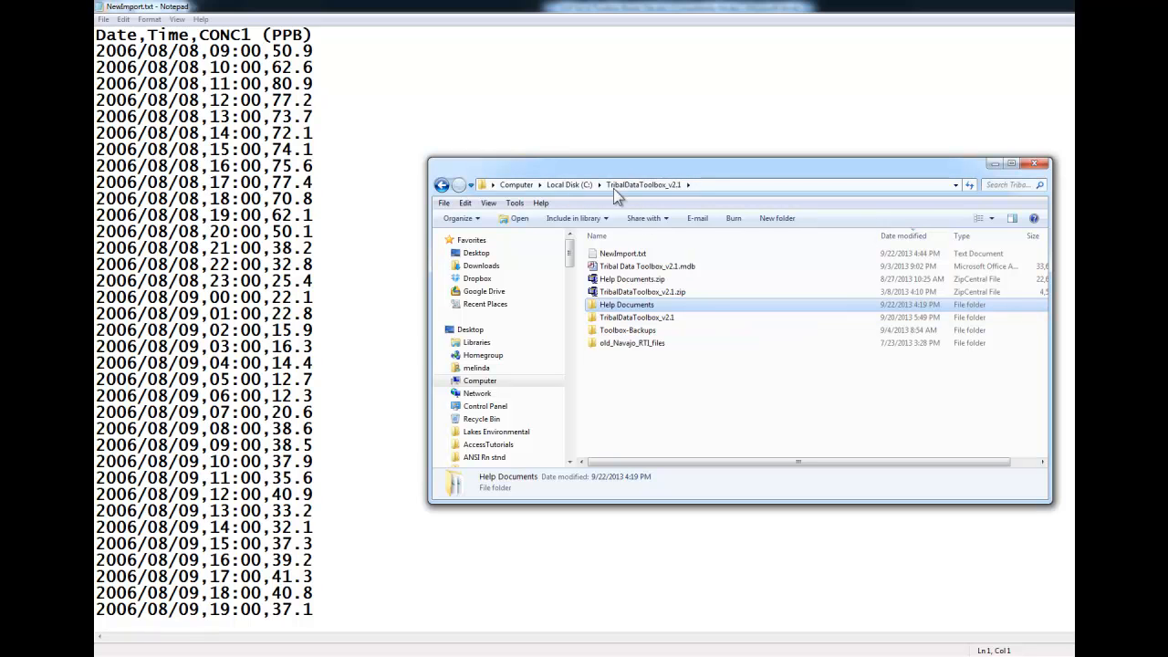
pyautogui.click(657, 254)
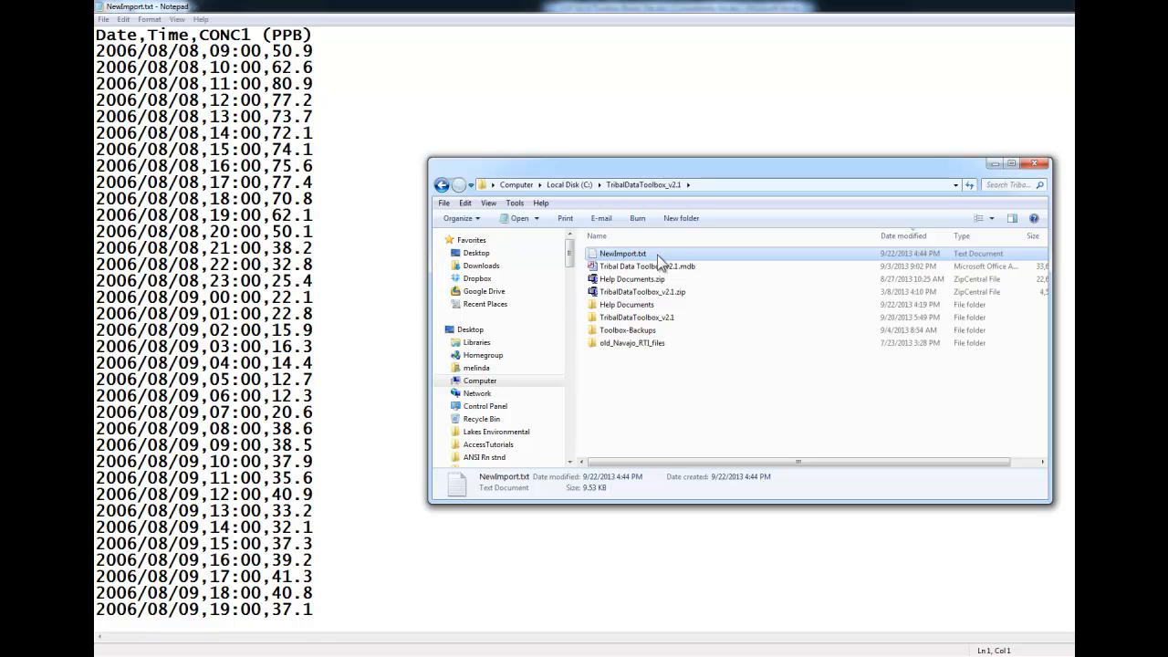